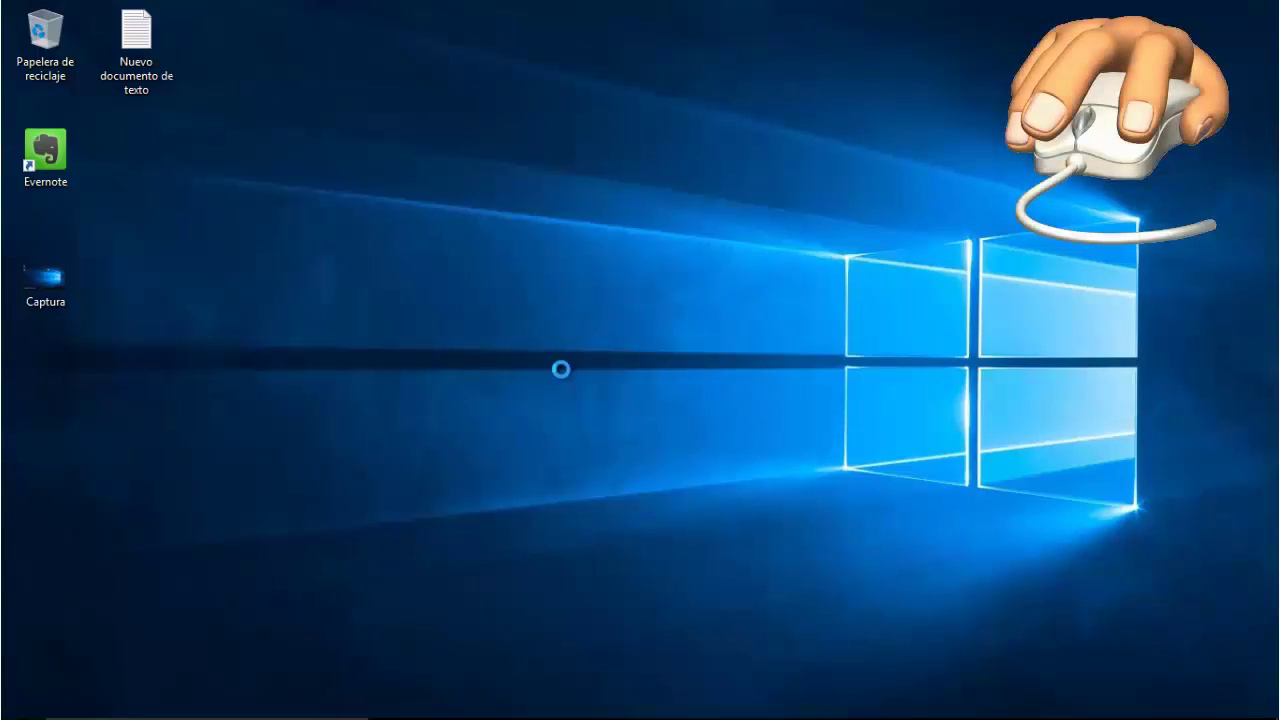
pyautogui.rightClick(561, 369)
pyautogui.click(456, 354)
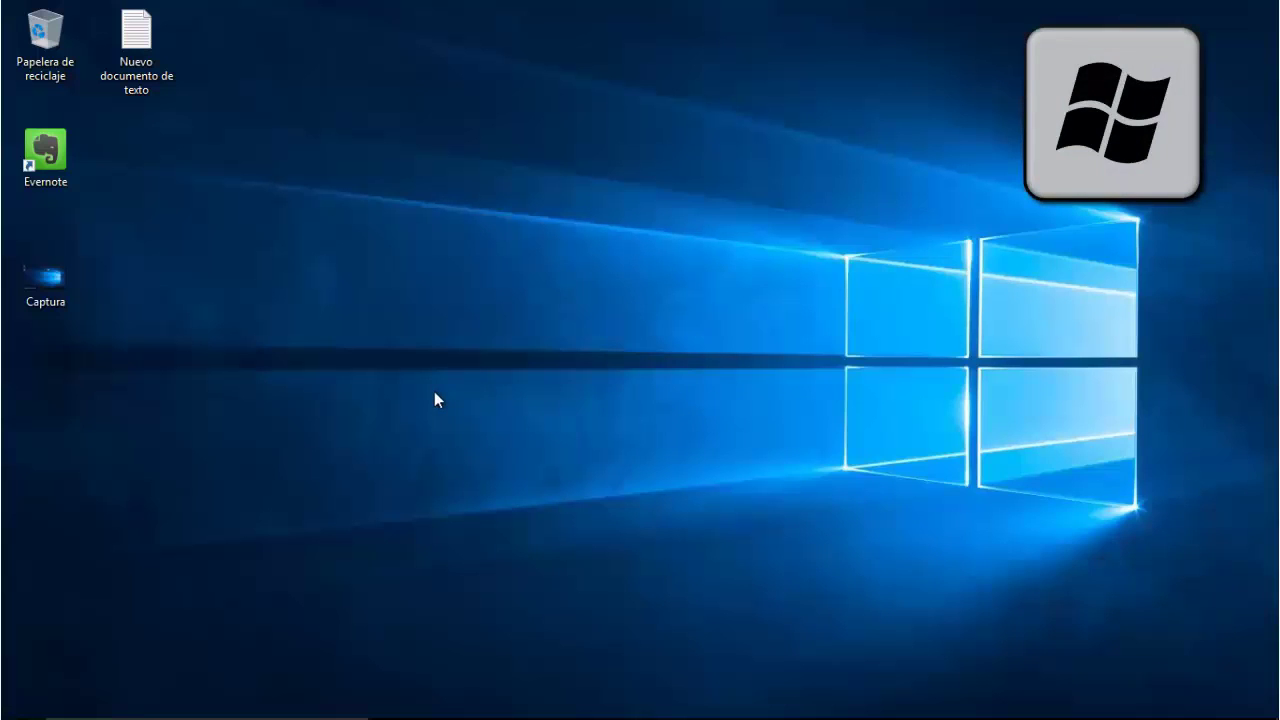
# - Open the Start menu and show the options of the user account, leaving them unused
pyautogui.press('super')
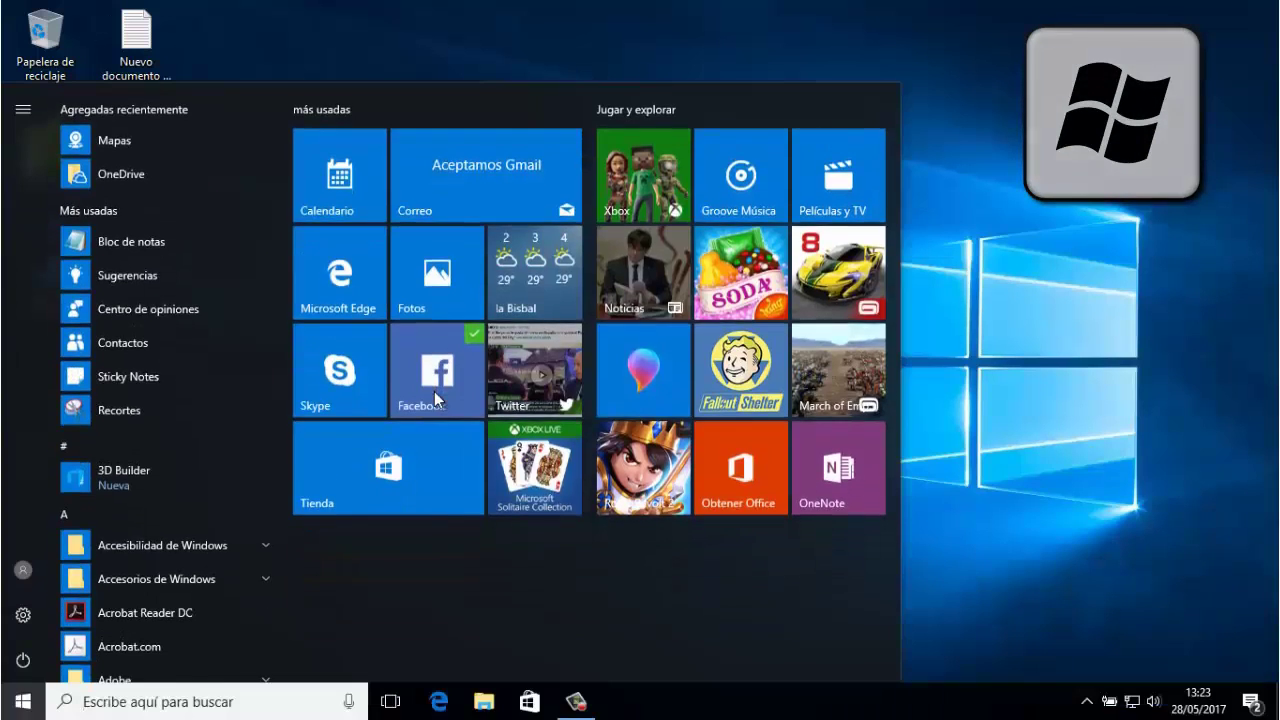
pyautogui.click(997, 280)
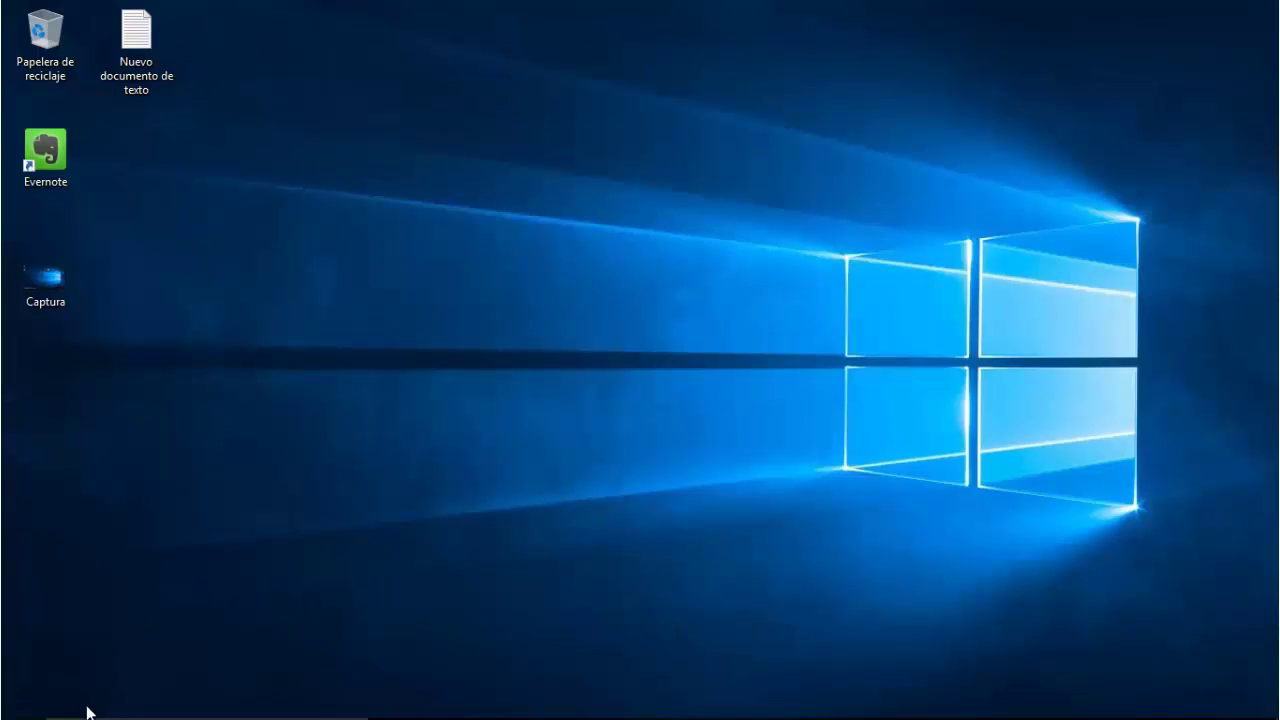
pyautogui.click(26, 704)
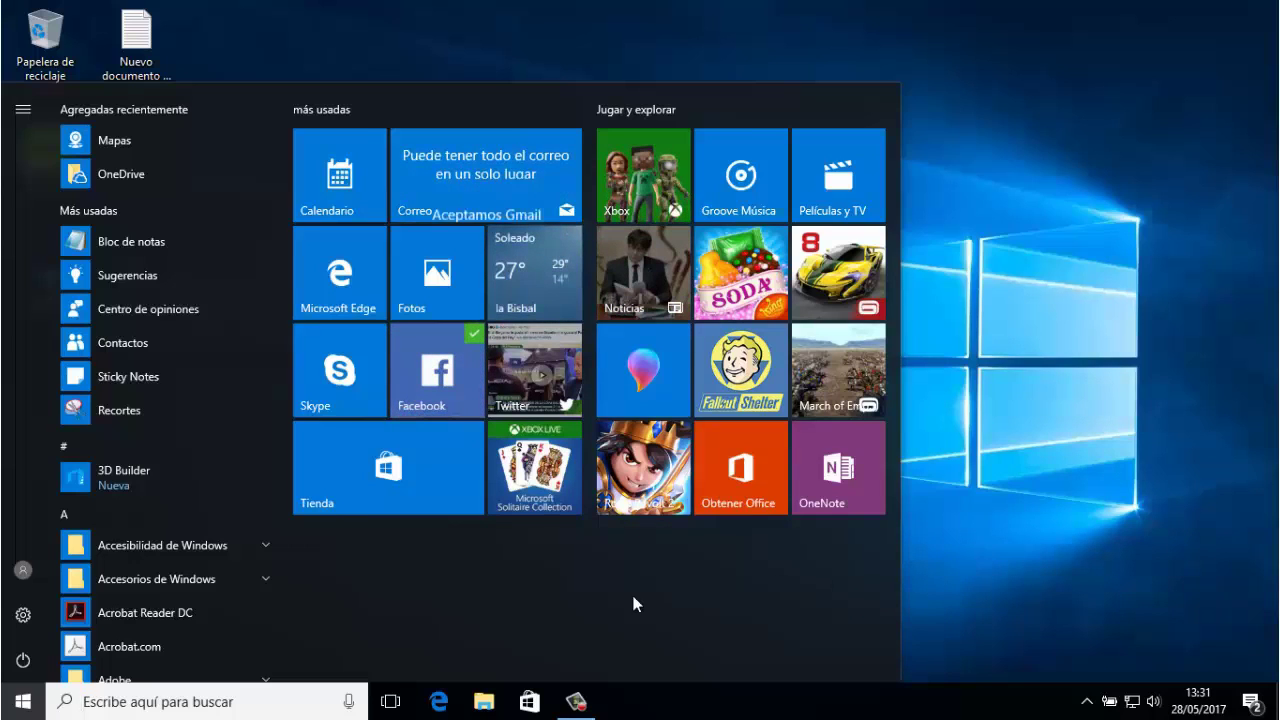
pyautogui.click(23, 574)
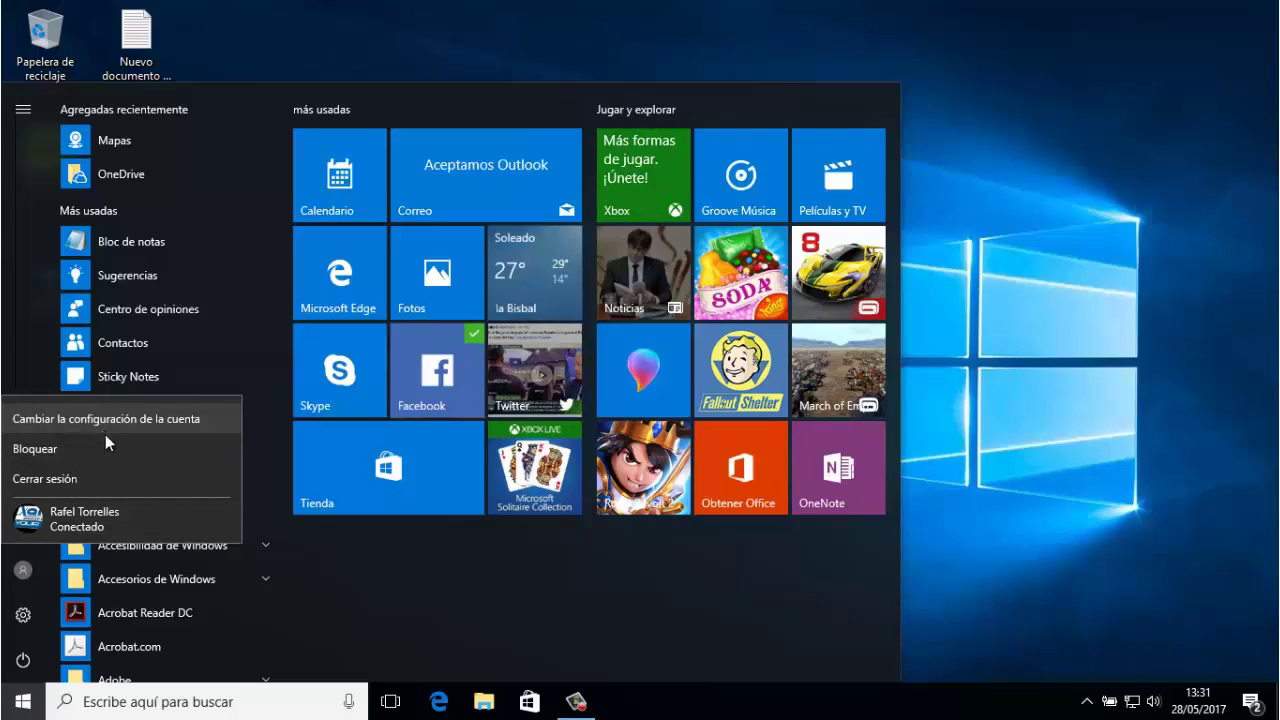
pyautogui.click(524, 590)
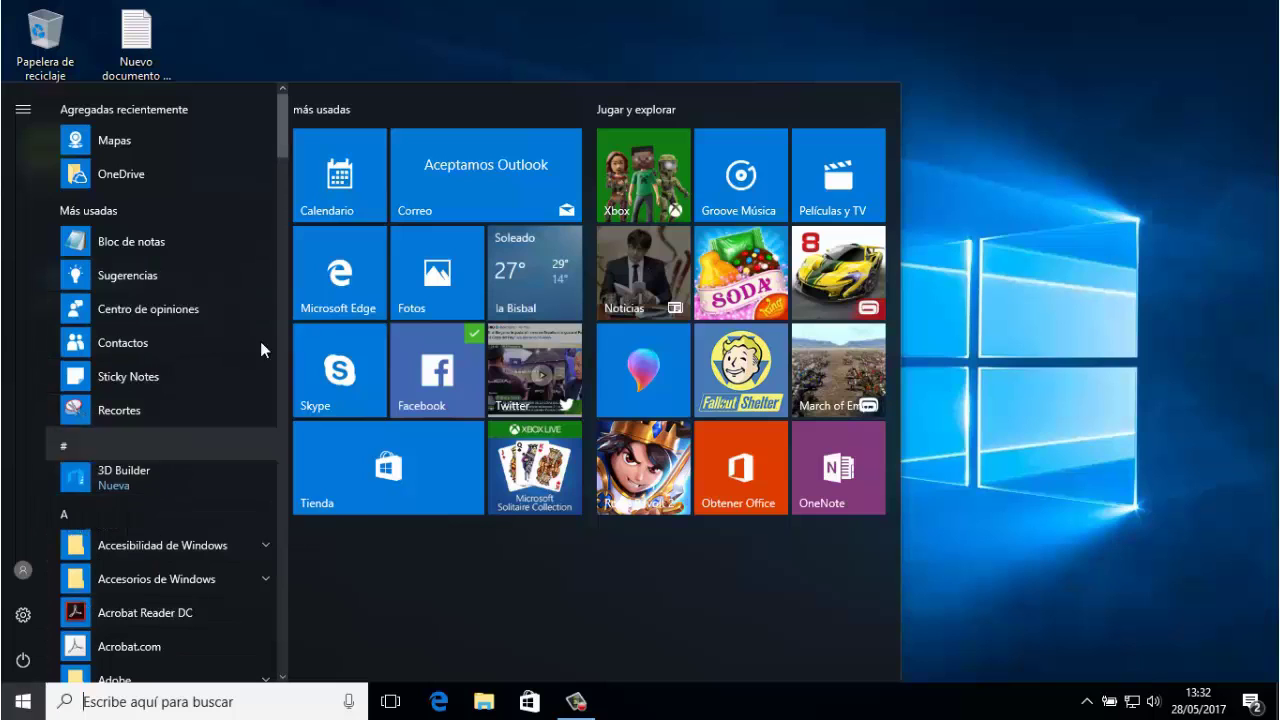
# - Browse the installed app list and use its letter index to jump to section S and back to A
pyautogui.scroll(-5, 288, 150)
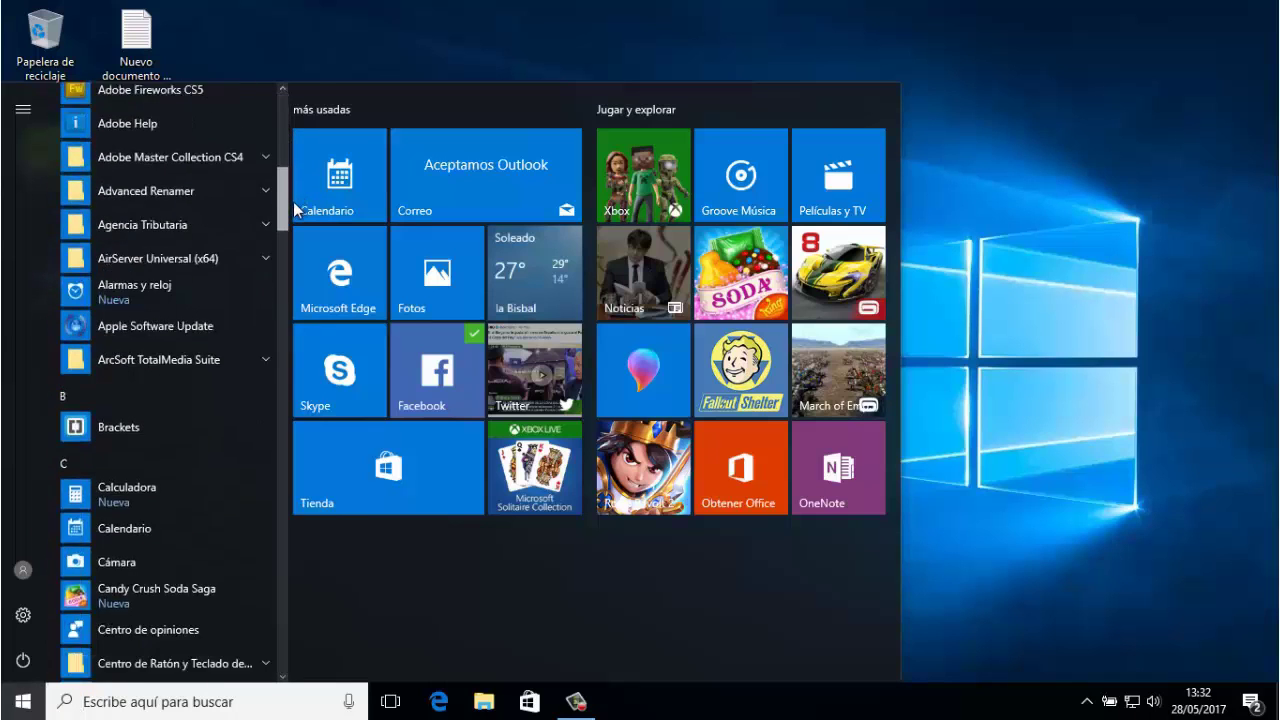
pyautogui.scroll(4, 288, 155)
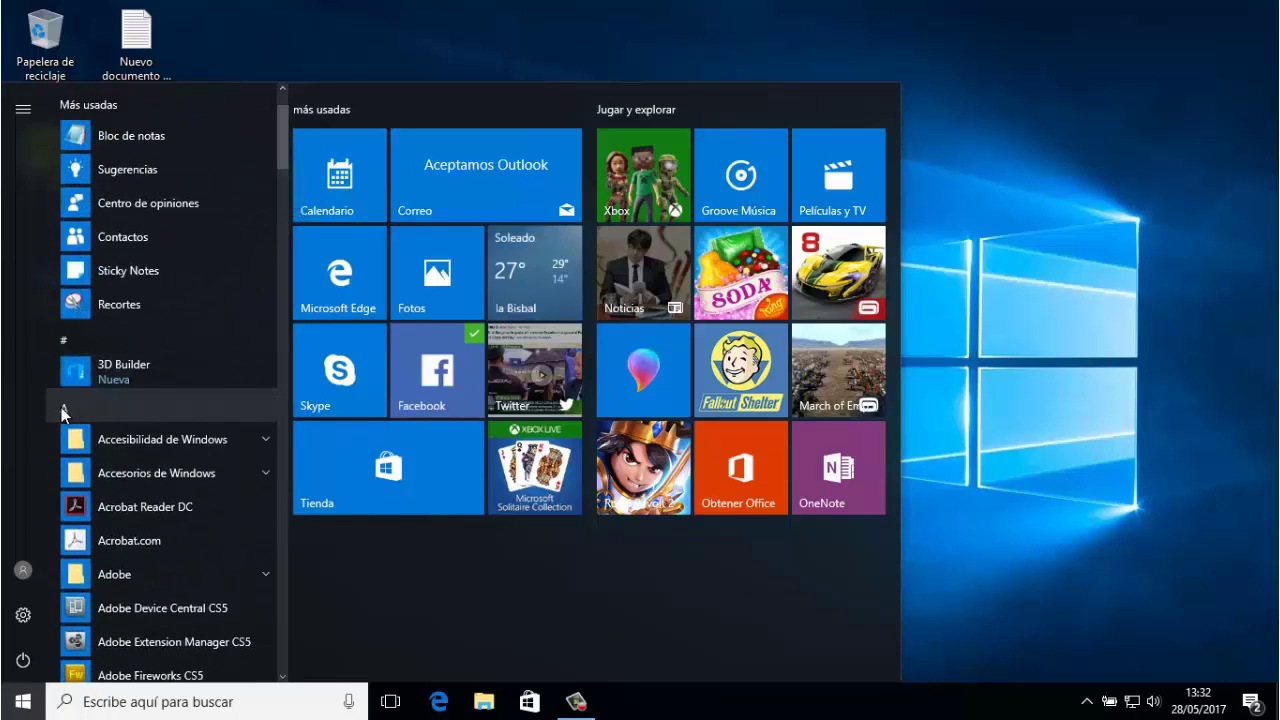
pyautogui.click(62, 409)
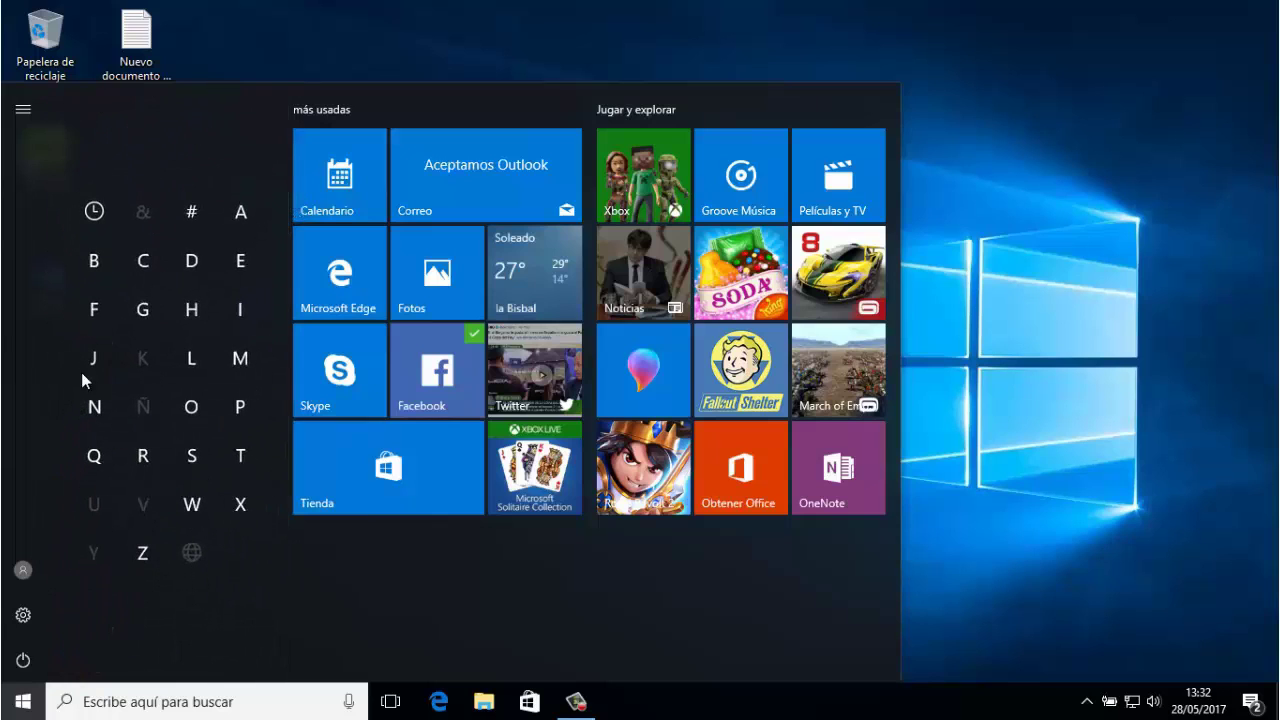
pyautogui.click(193, 456)
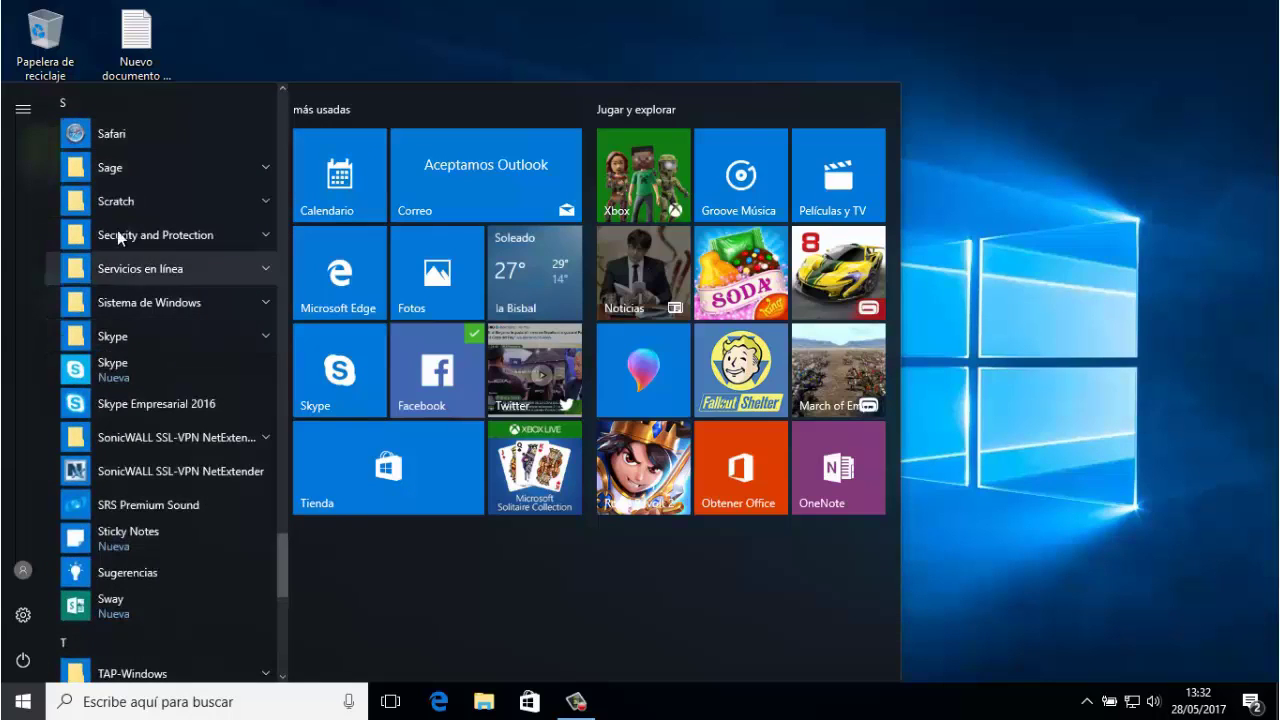
pyautogui.click(64, 106)
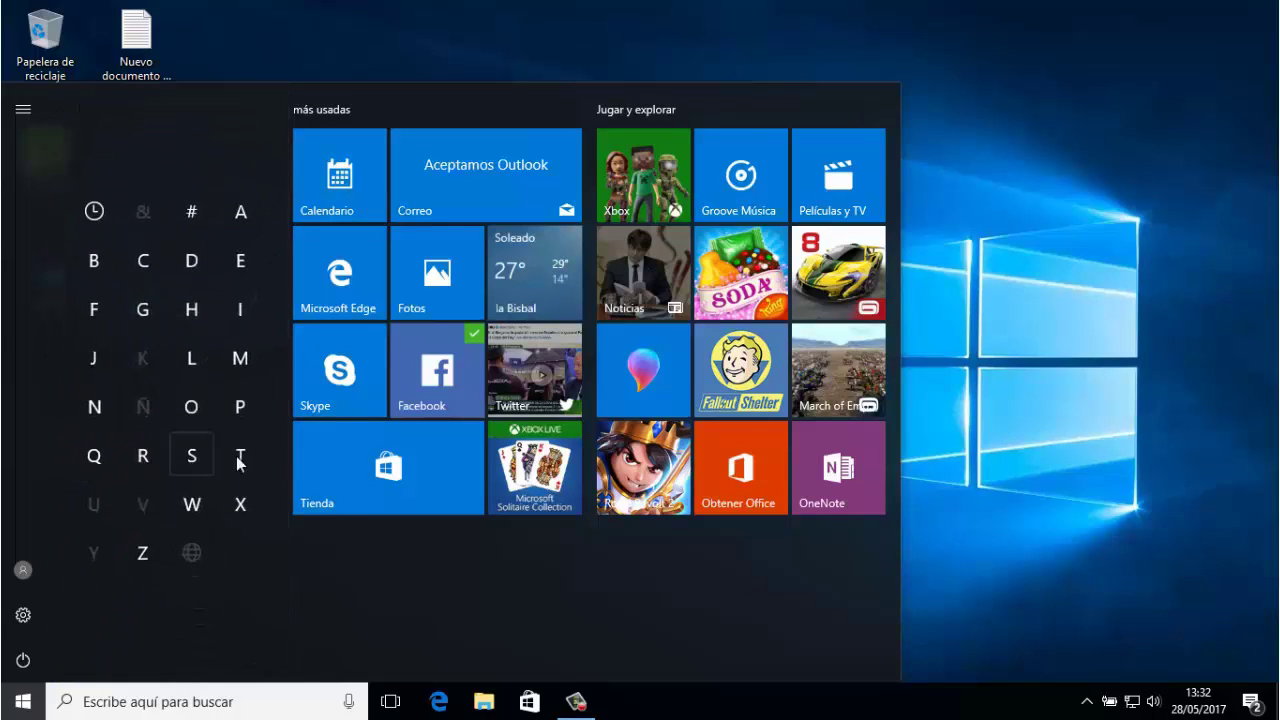
pyautogui.click(241, 212)
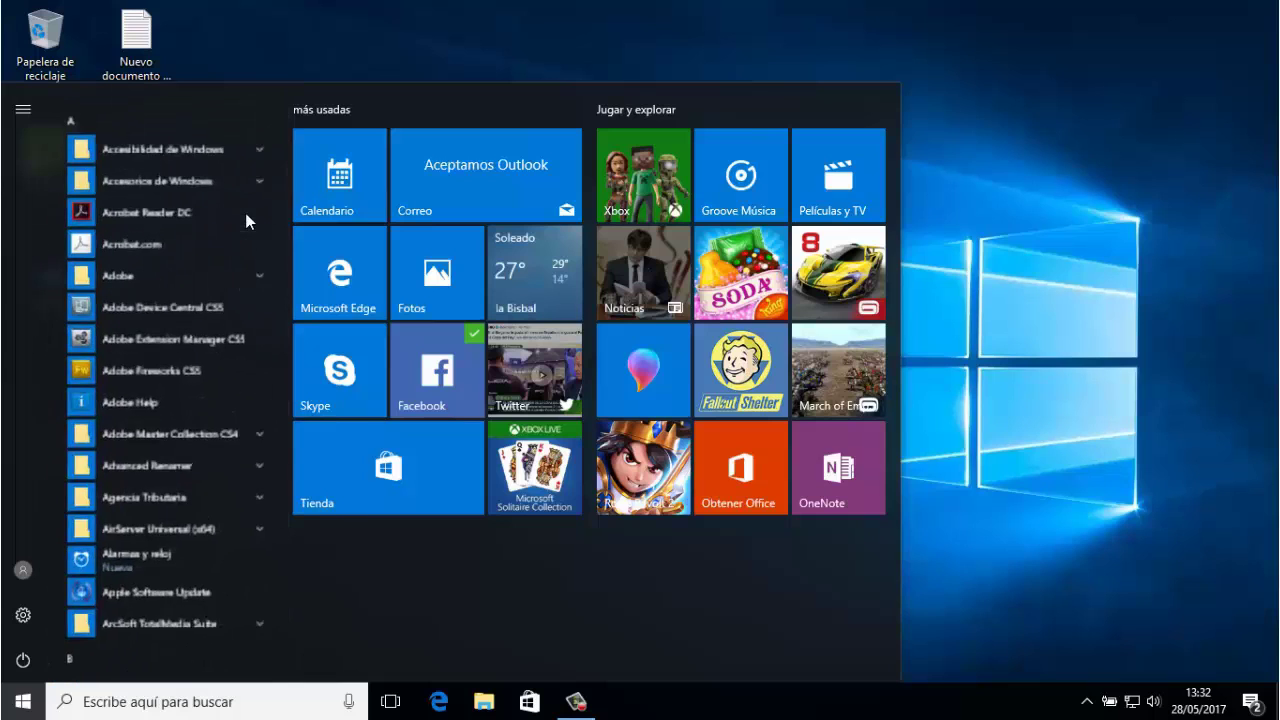
# - Expand the Start menu's side strip to show its labels and collapse it again
pyautogui.click(23, 113)
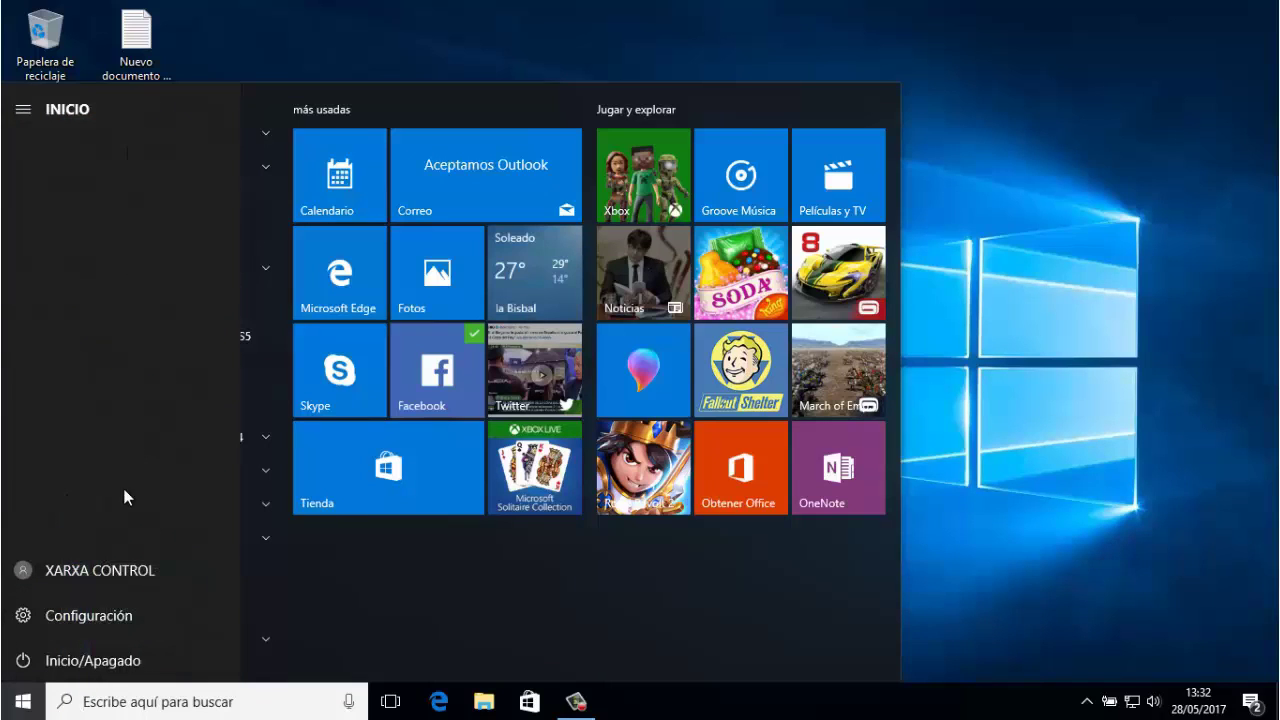
pyautogui.click(26, 111)
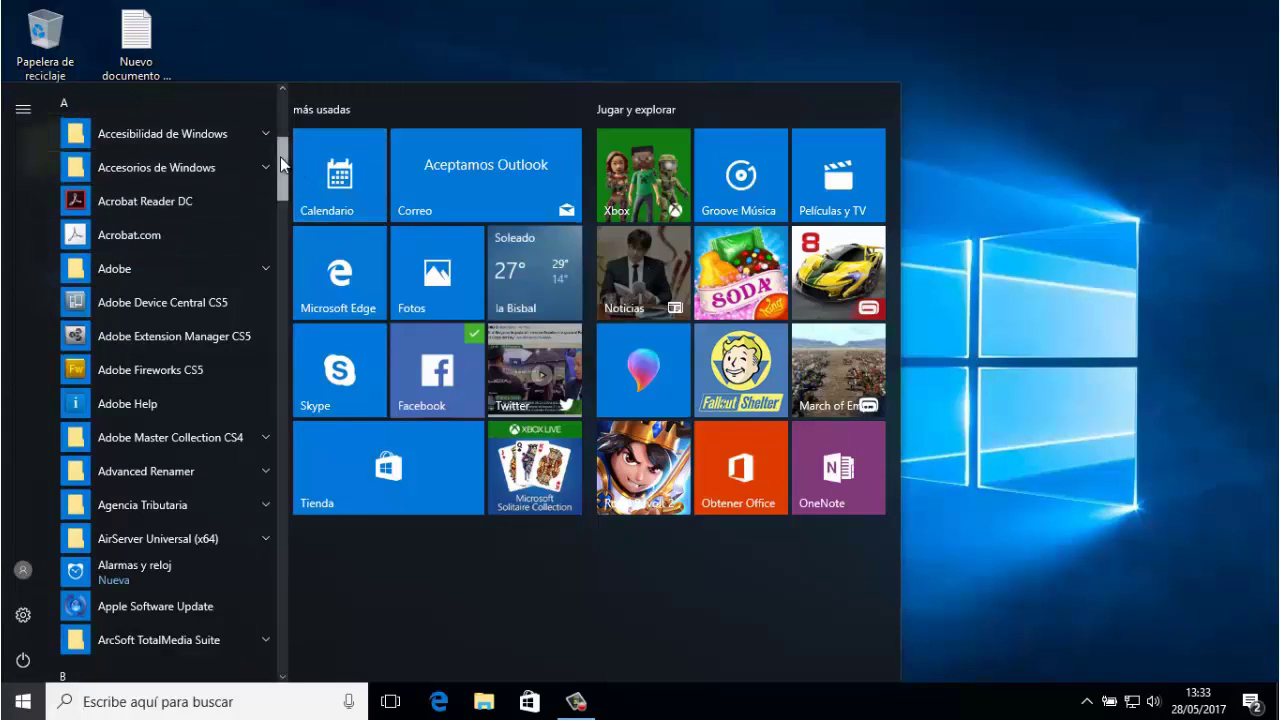
# - Pin Bloc de notas to Start and move its tile into the más usadas group below Fotos
pyautogui.moveTo(283, 163); pyautogui.dragTo(282, 103)
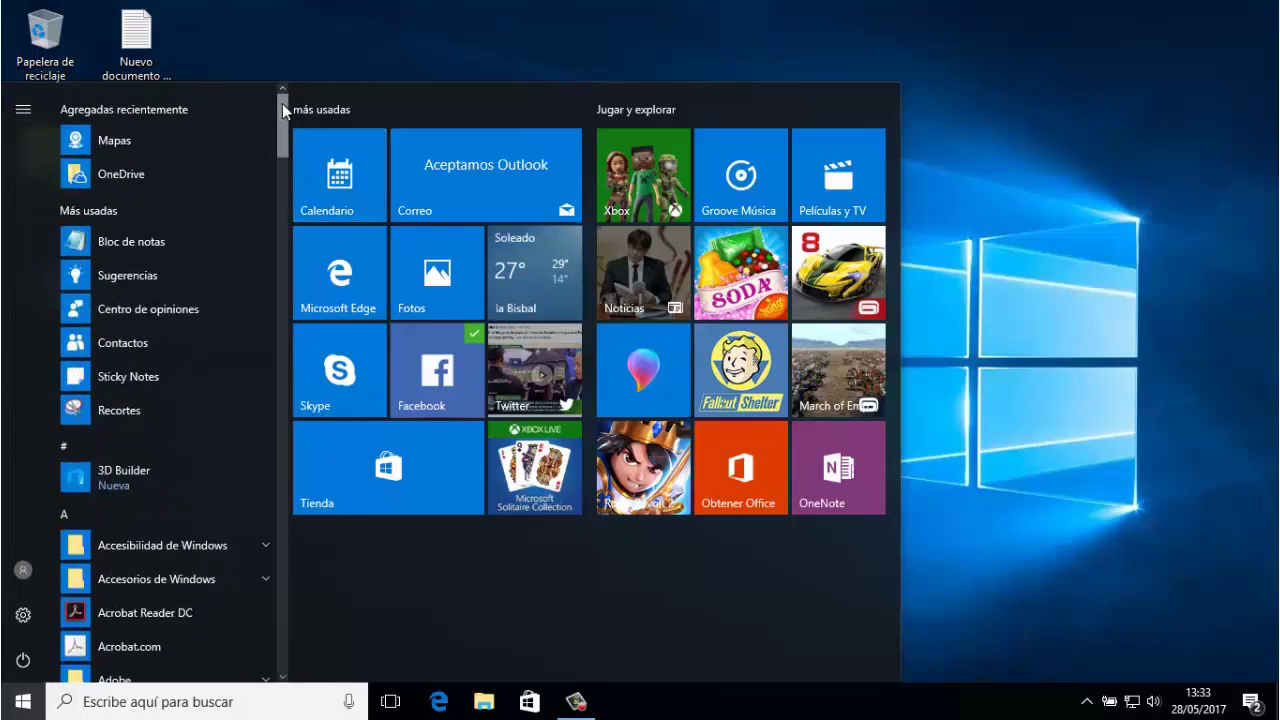
pyautogui.rightClick(143, 240)
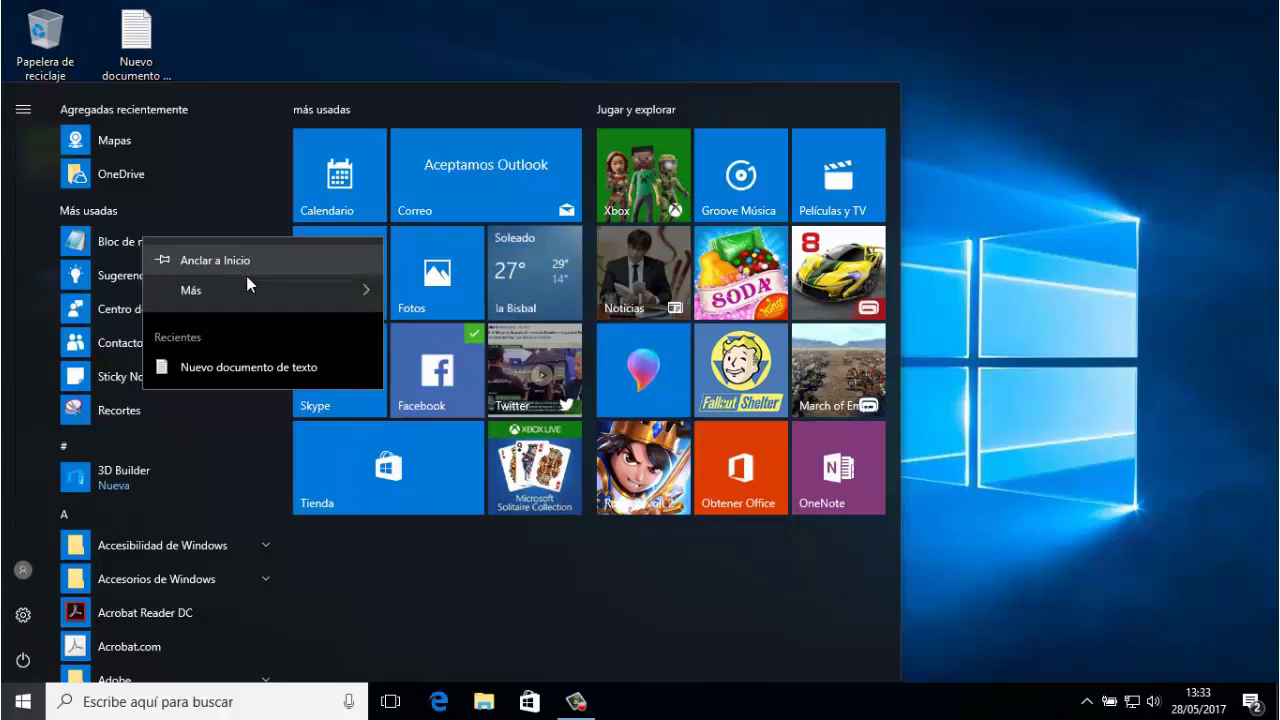
pyautogui.moveTo(330, 290)
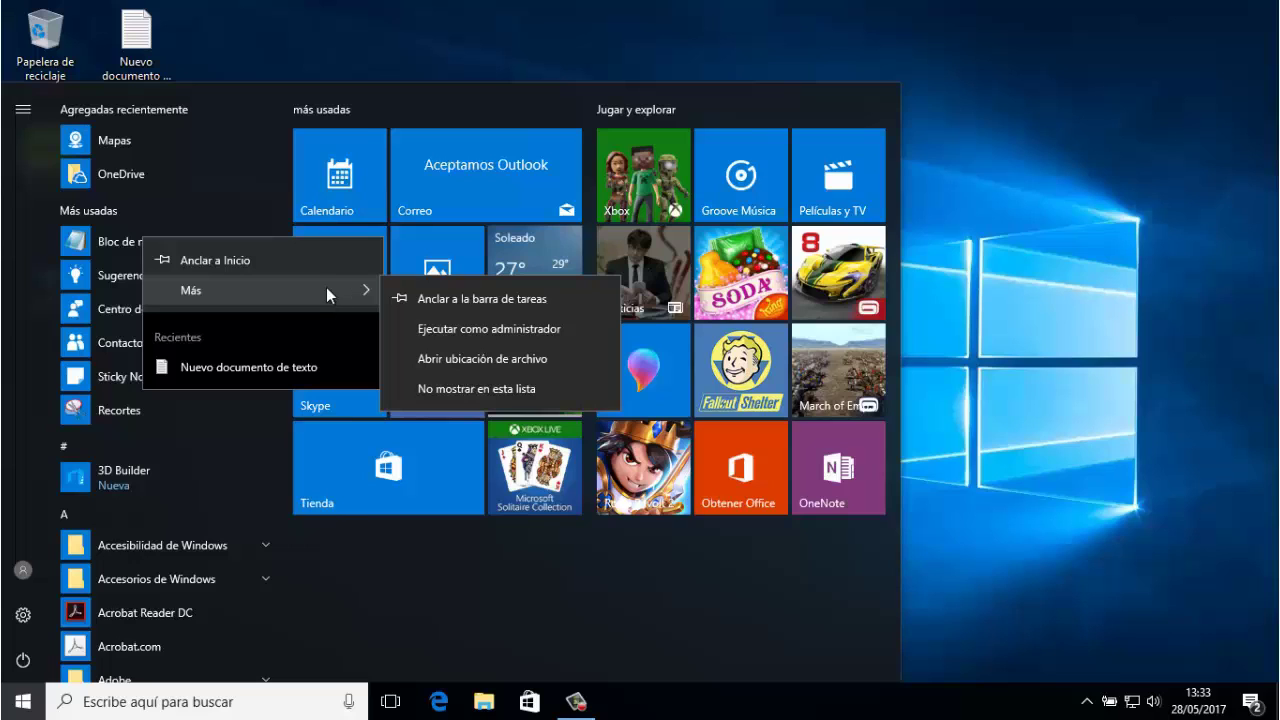
pyautogui.click(231, 259)
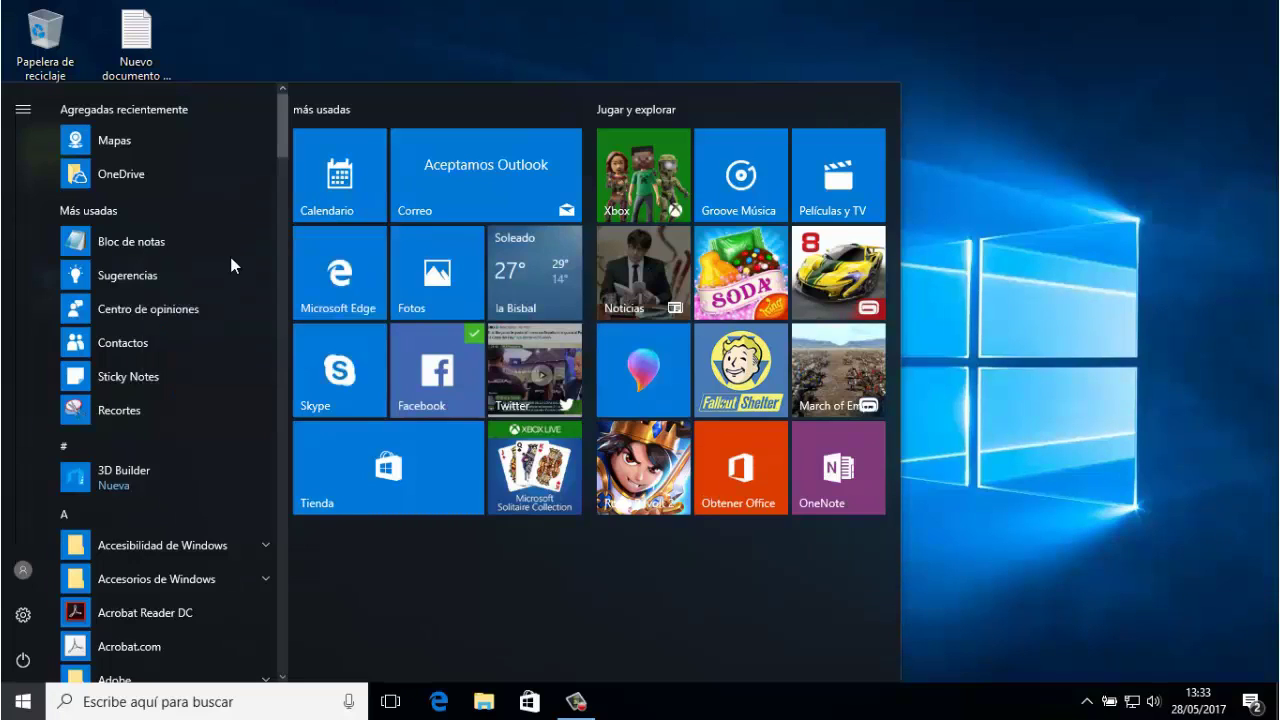
pyautogui.moveTo(352, 614); pyautogui.dragTo(467, 353)
# - Unpin the Bloc de notas tile from Start
pyautogui.rightClick(461, 353)
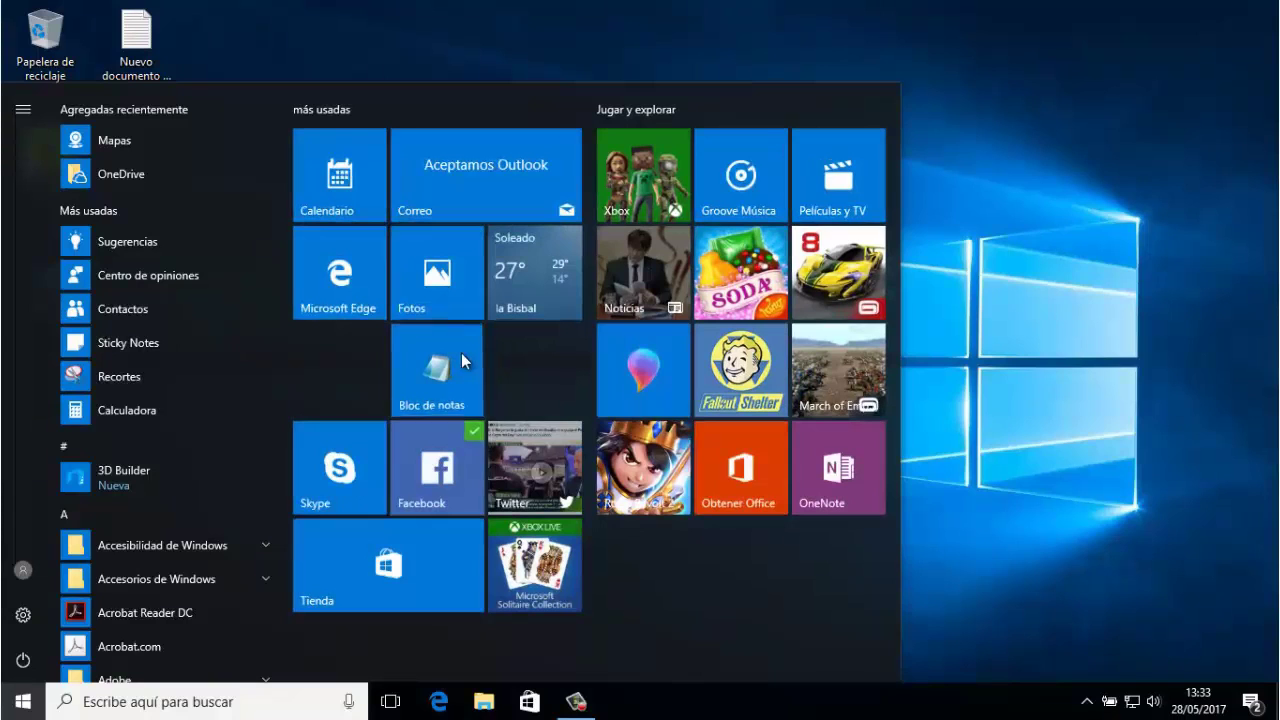
pyautogui.moveTo(593, 406)
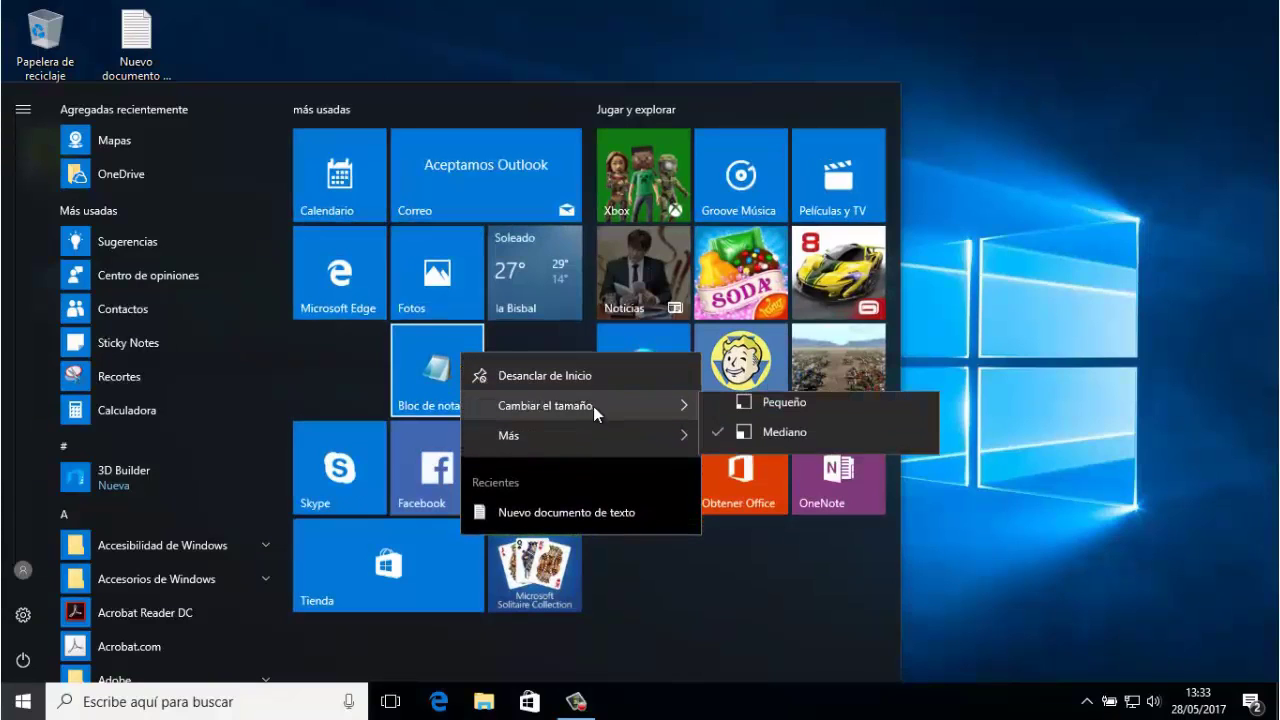
pyautogui.click(548, 373)
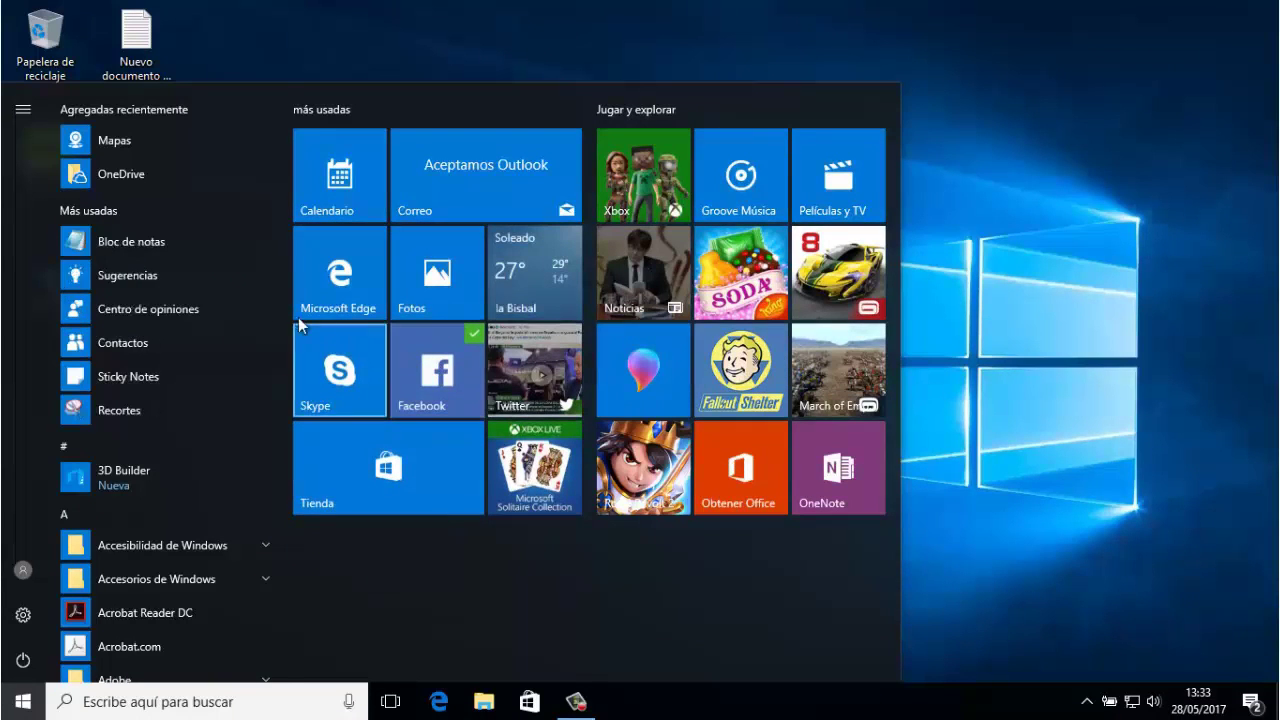
# - Pin Bloc de notas to Start again and set its tile size to Pequeño
pyautogui.rightClick(147, 245)
pyautogui.click(244, 268)
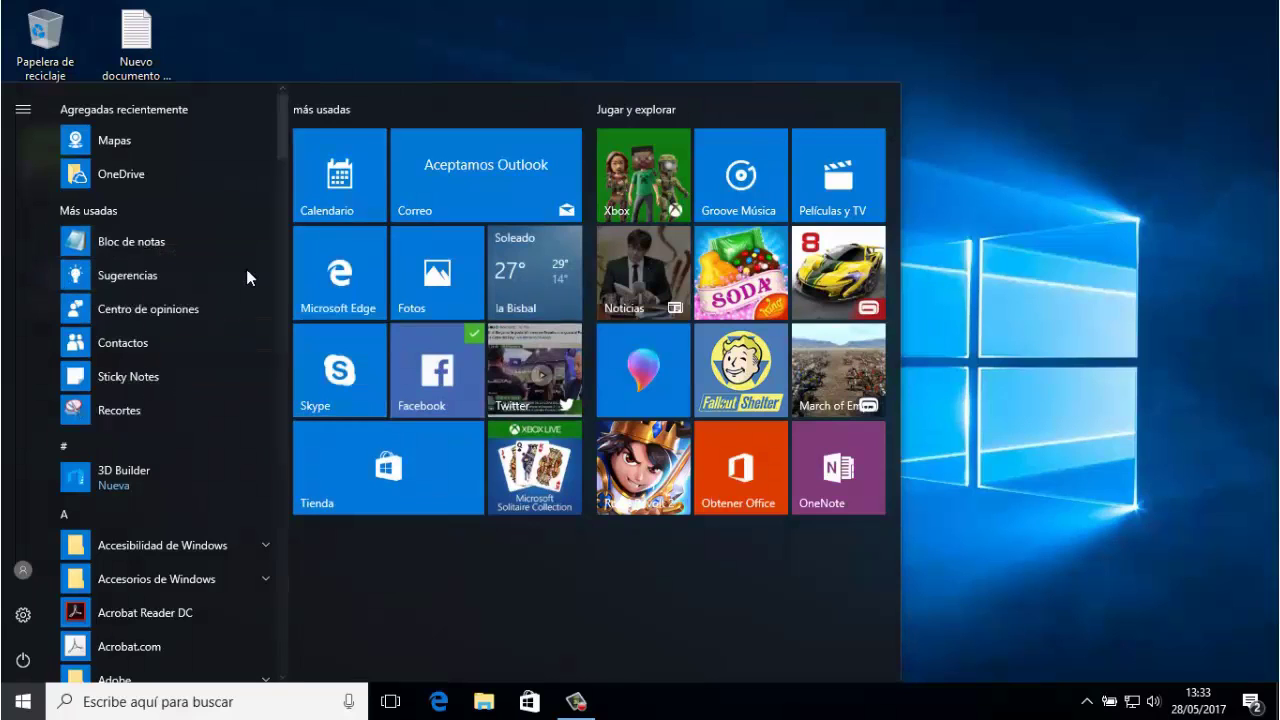
pyautogui.rightClick(352, 612)
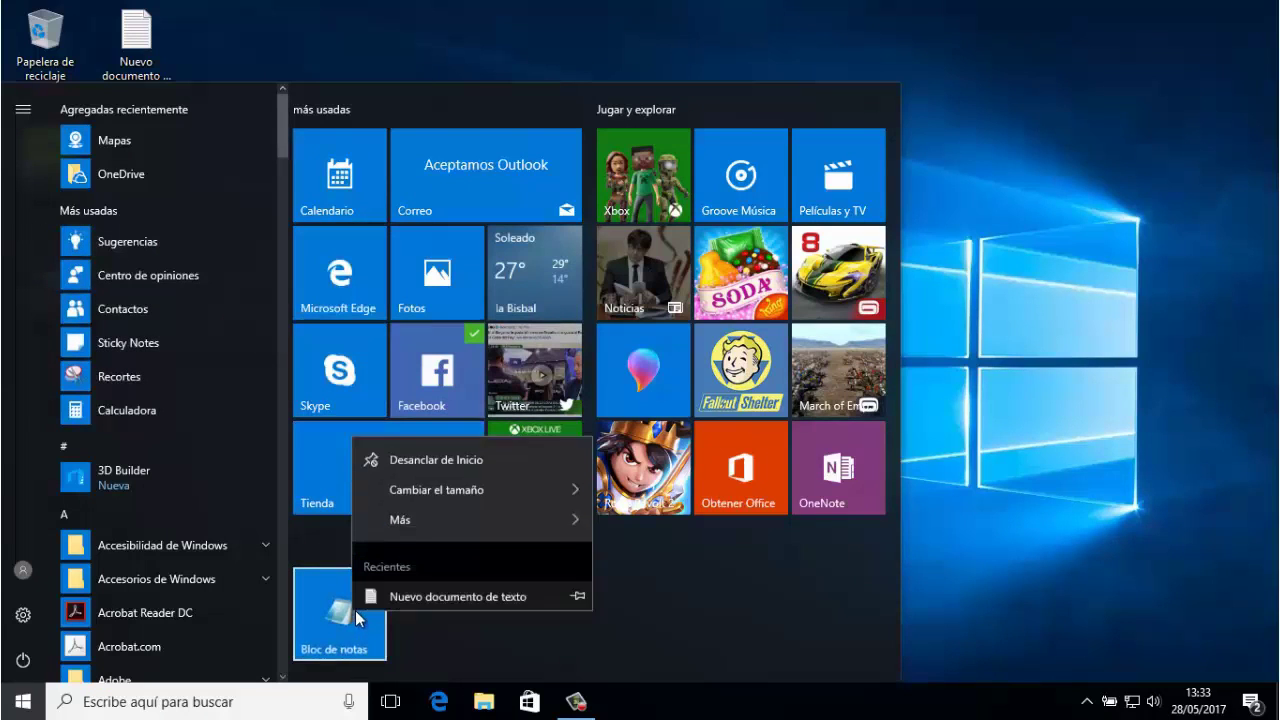
pyautogui.moveTo(576, 482)
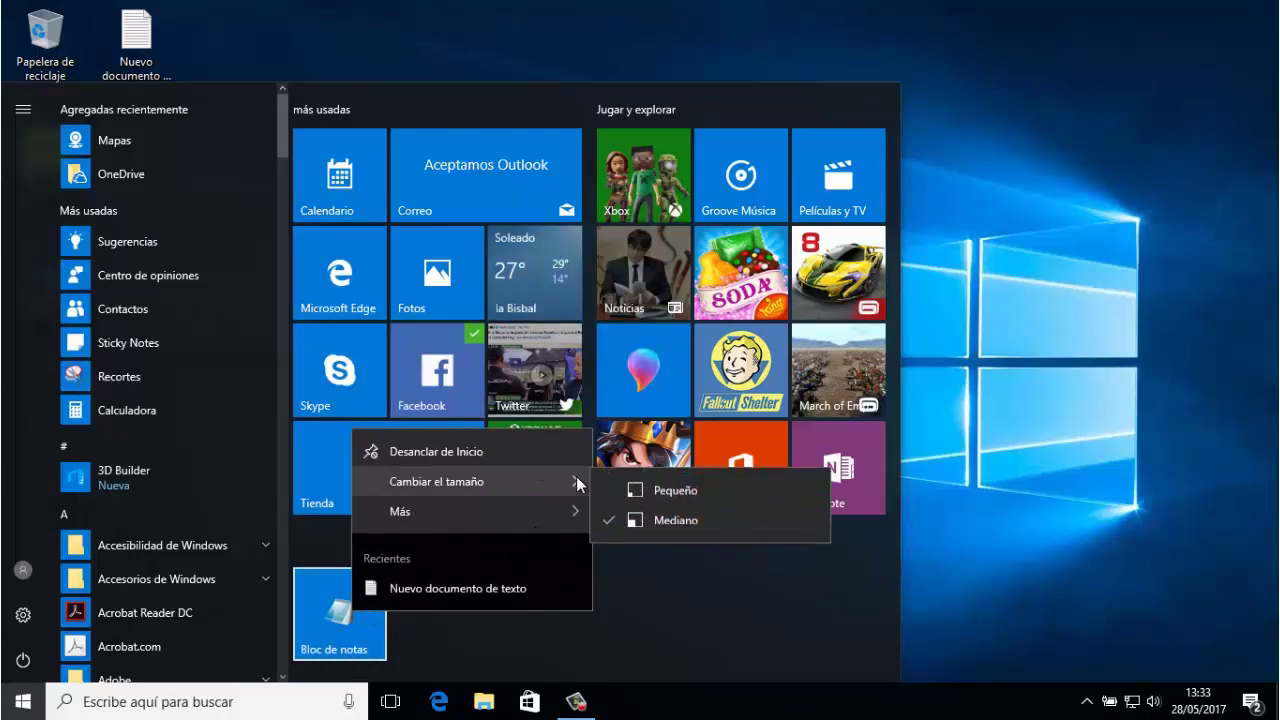
pyautogui.click(681, 492)
# - Review the resize options of the small Bloc de notas tile without changing its size
pyautogui.rightClick(319, 590)
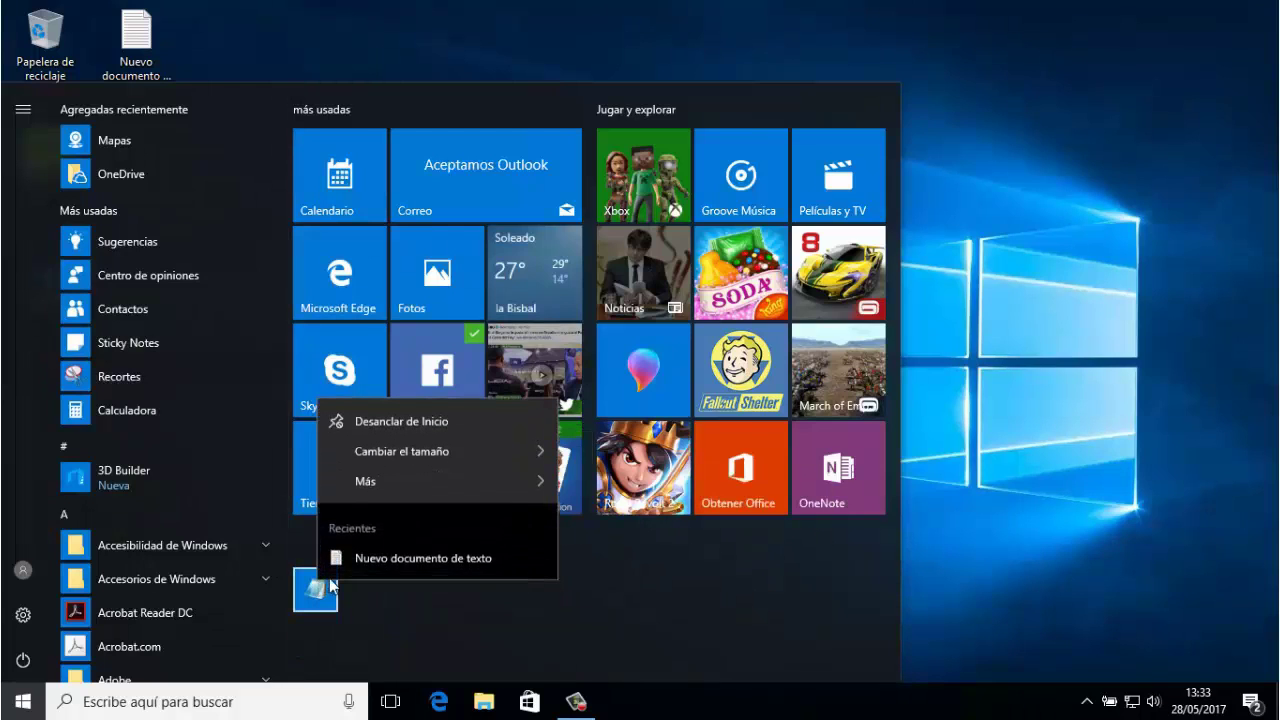
pyautogui.moveTo(486, 479)
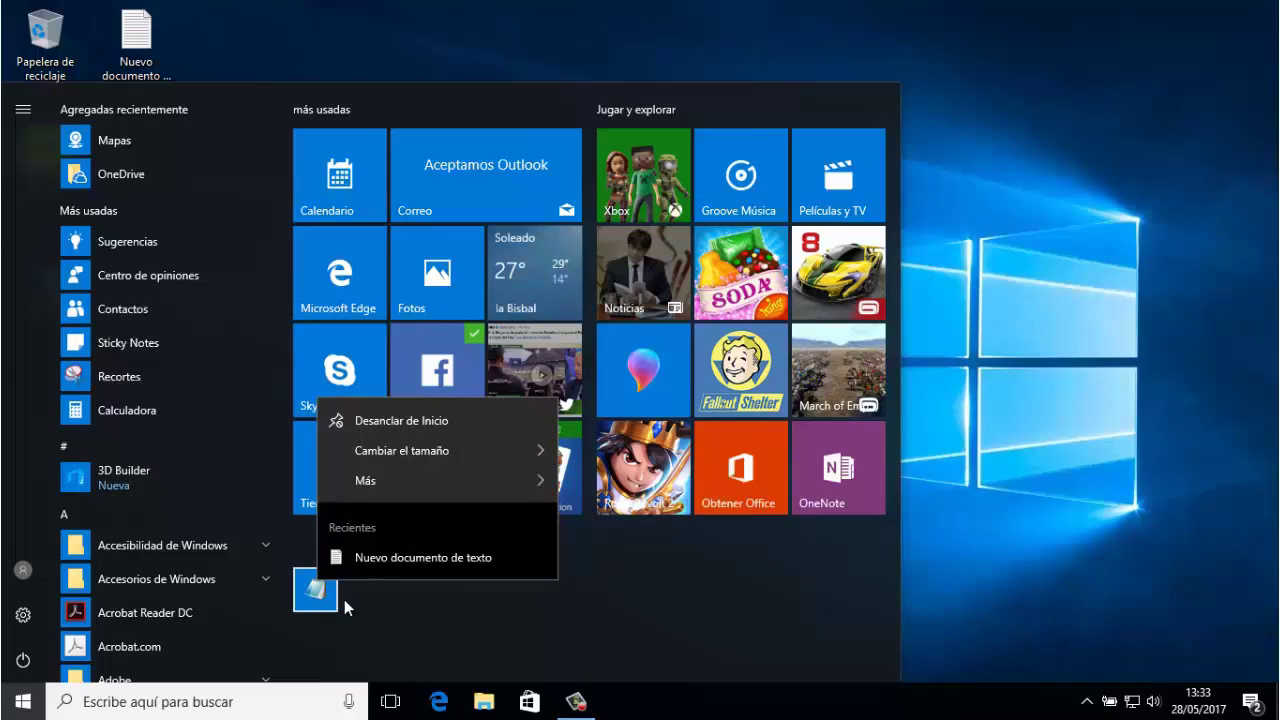
pyautogui.moveTo(498, 449)
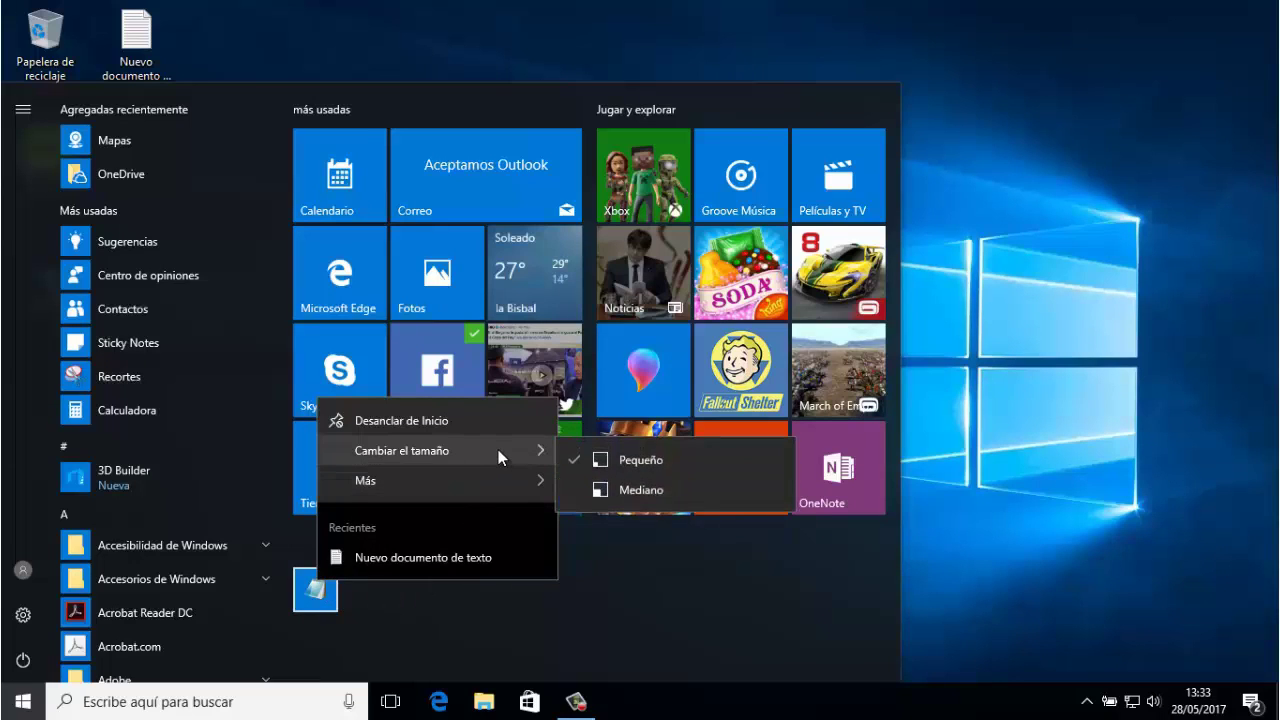
pyautogui.click(470, 613)
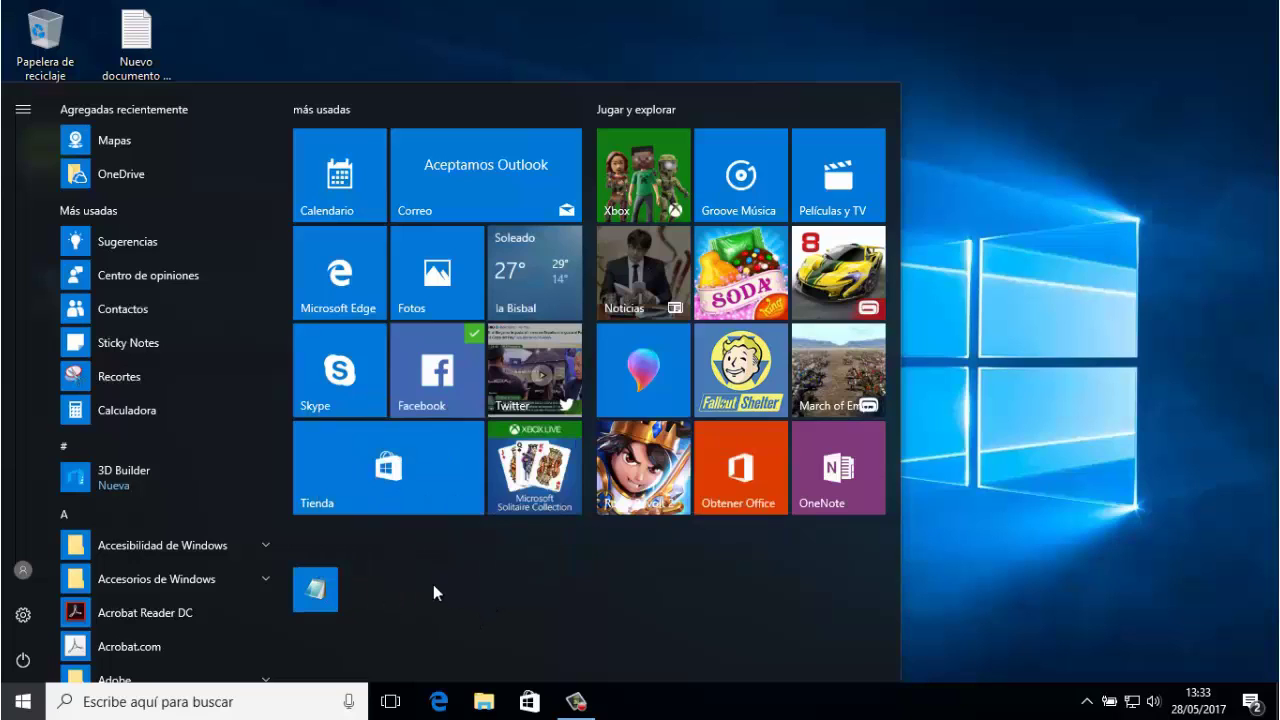
# - Pin Bloc de notas to the taskbar from its Start tile and close the Start menu
pyautogui.rightClick(317, 582)
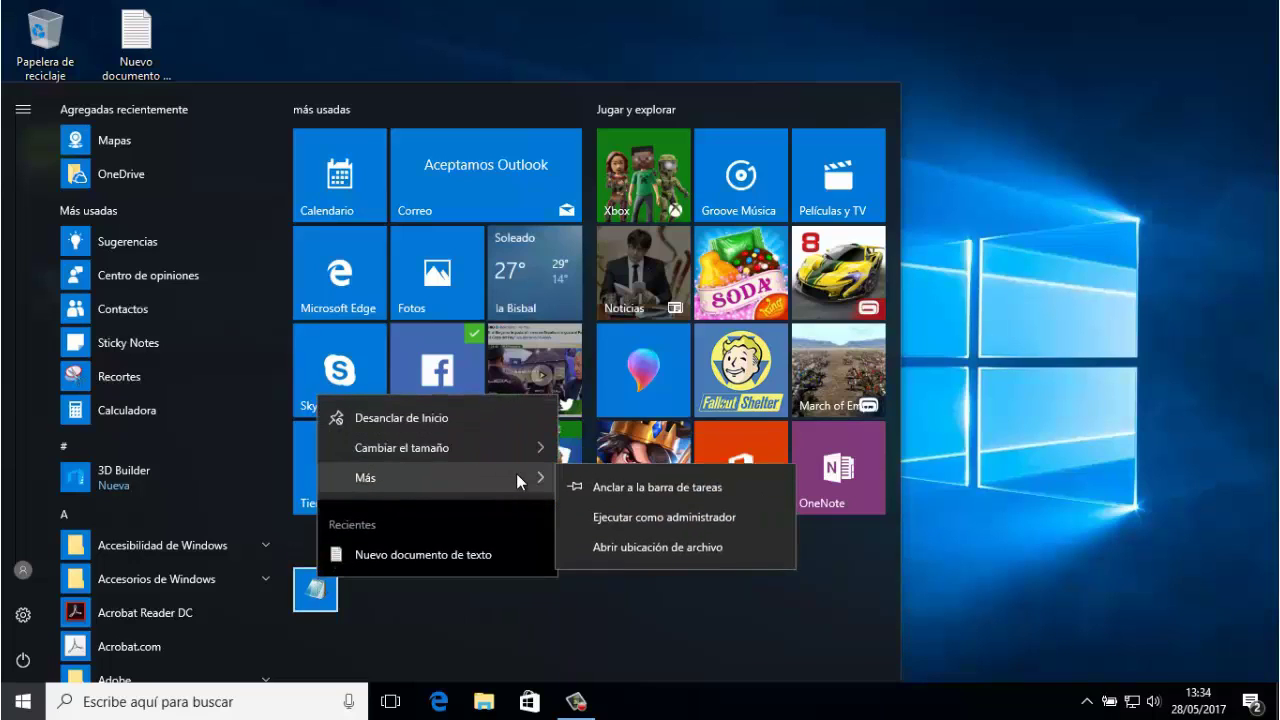
pyautogui.click(676, 487)
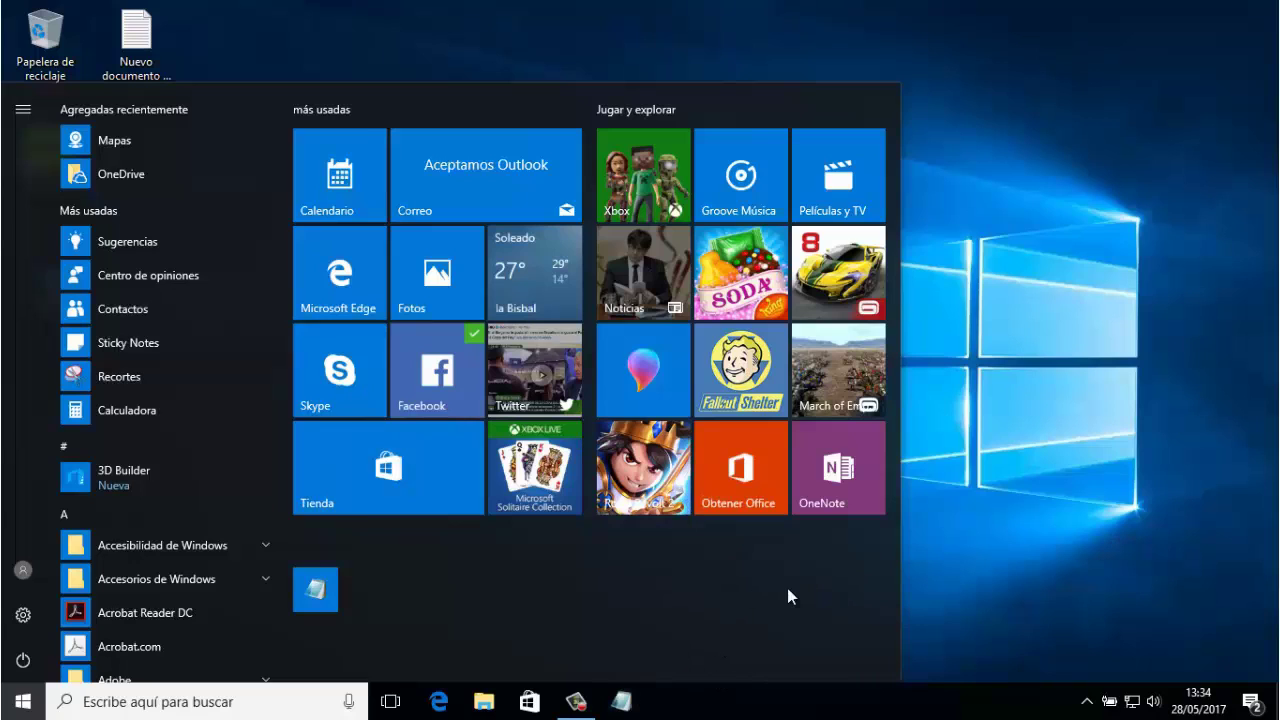
pyautogui.click(956, 578)
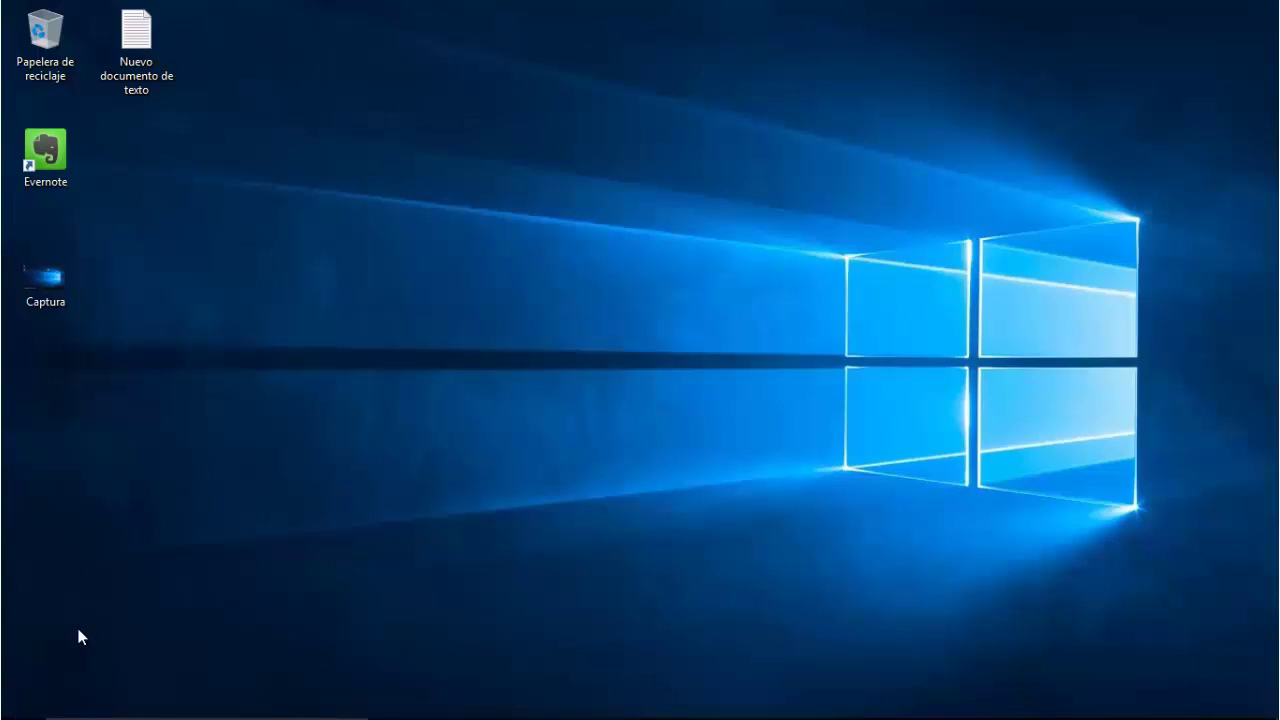
# - Show the power options in the Start menu, including Reiniciar, and dismiss them without choosing one
pyautogui.click(25, 703)
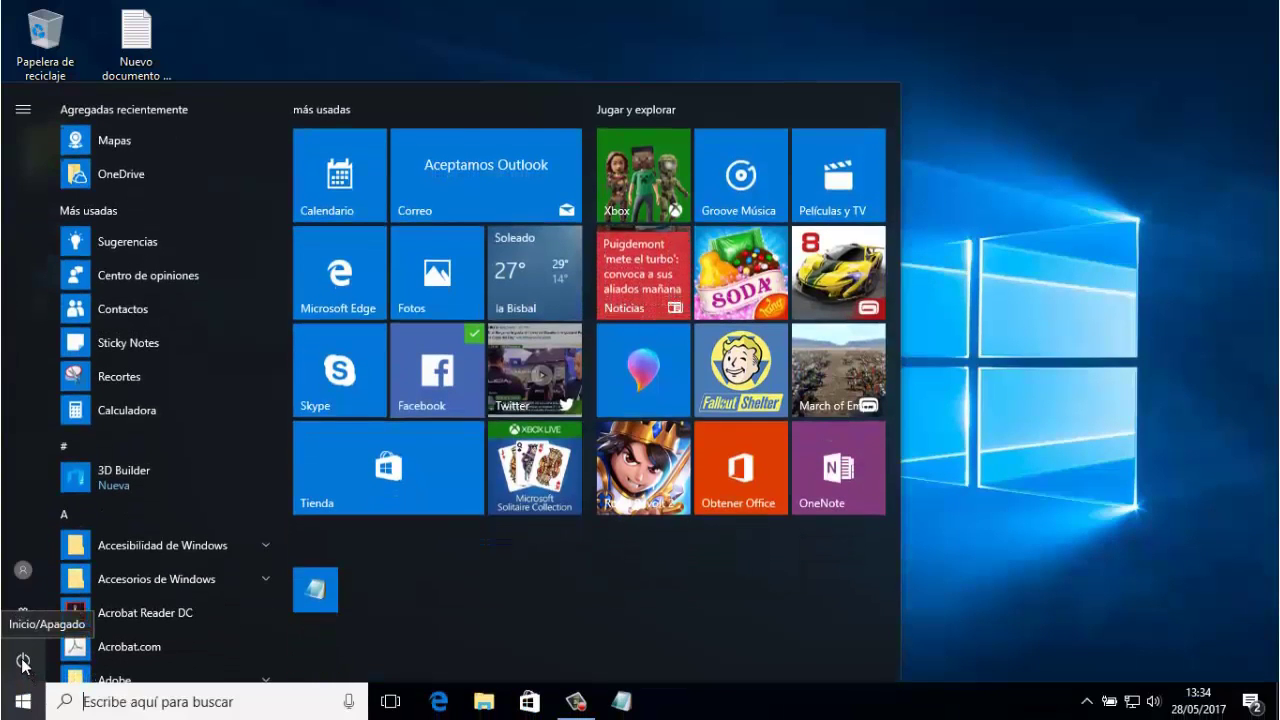
pyautogui.click(22, 662)
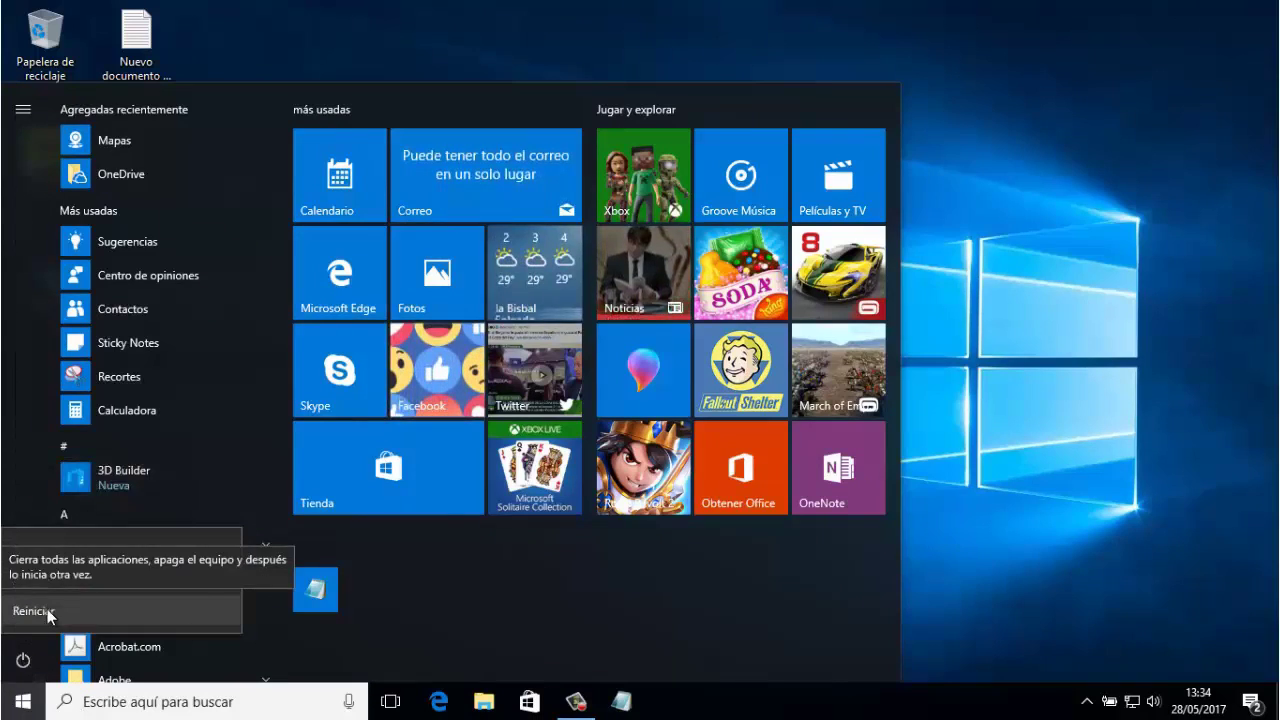
pyautogui.click(523, 597)
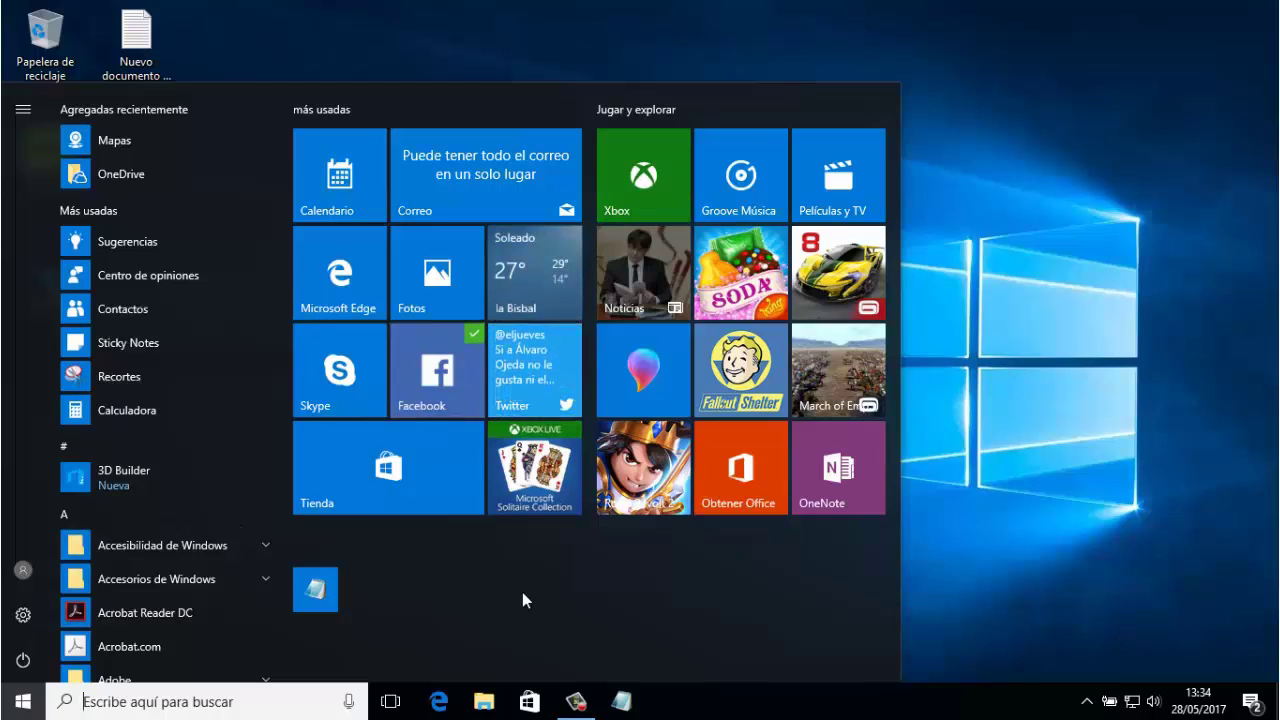
# - Open the Cortana search pane
pyautogui.click(248, 702)
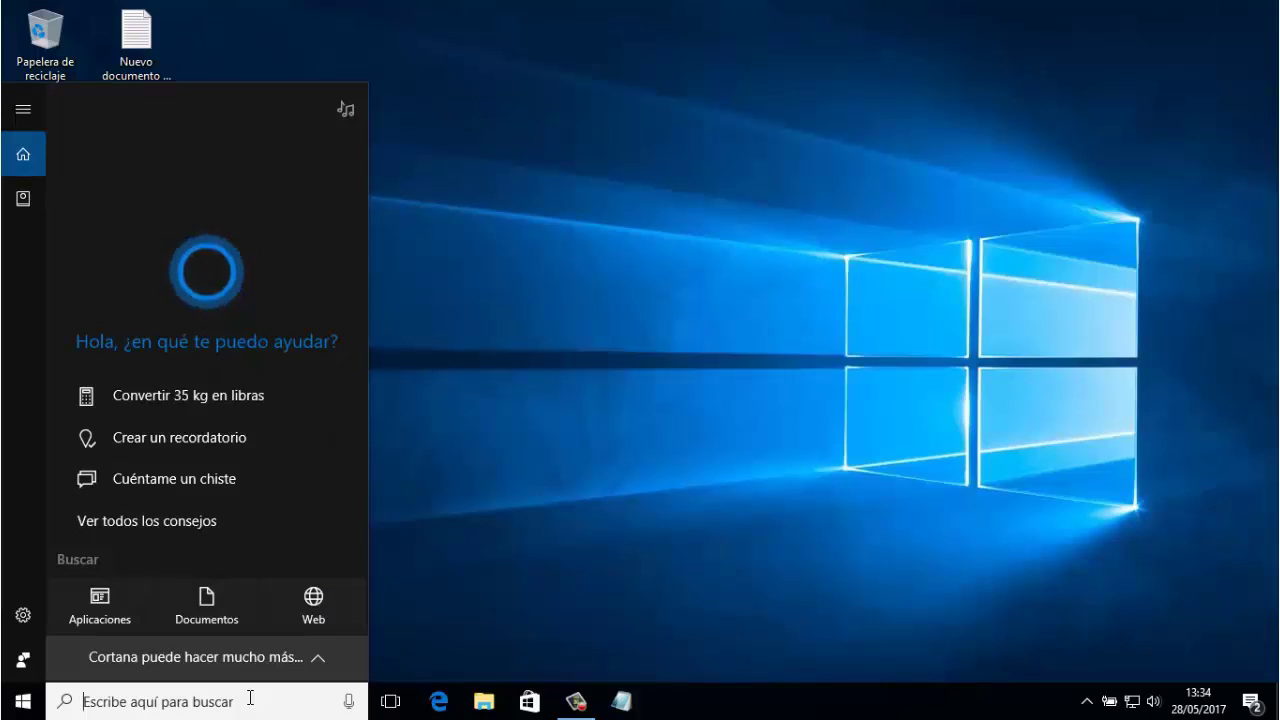
# - Search for "skype", launch the second Skype result under Aplicaciones and close its sign-in window
pyautogui.write('skype')
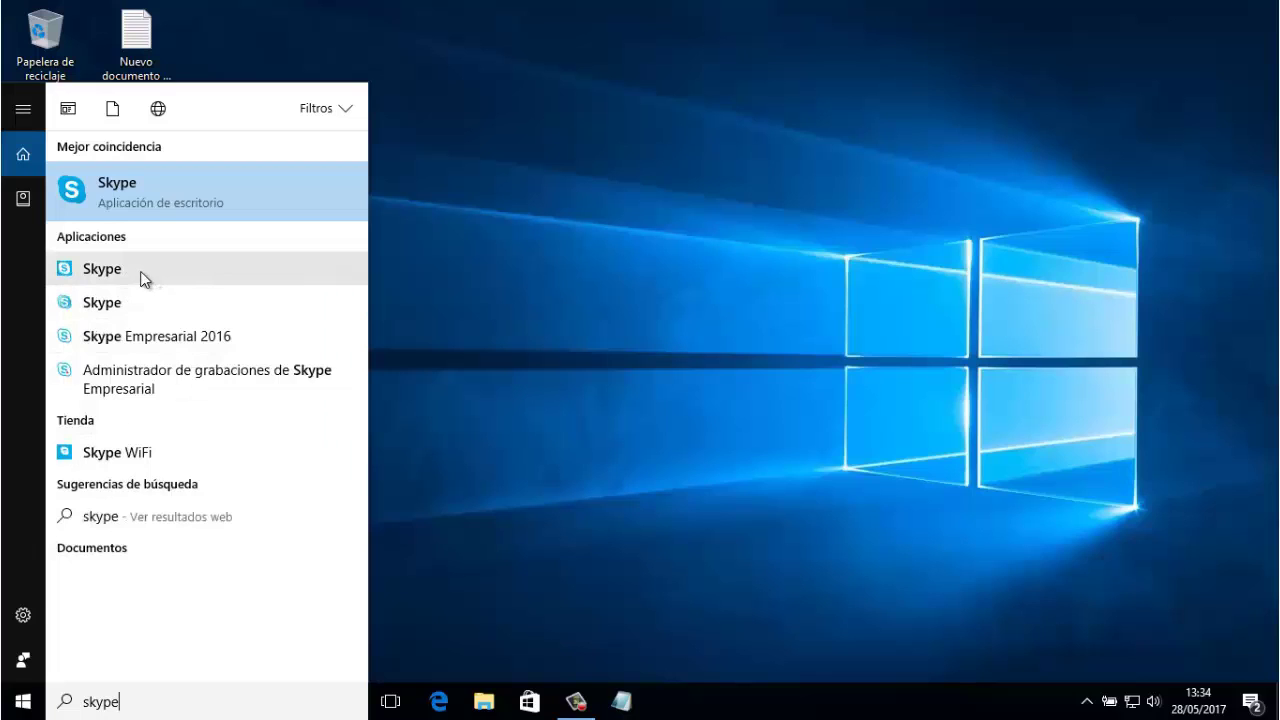
pyautogui.click(112, 305)
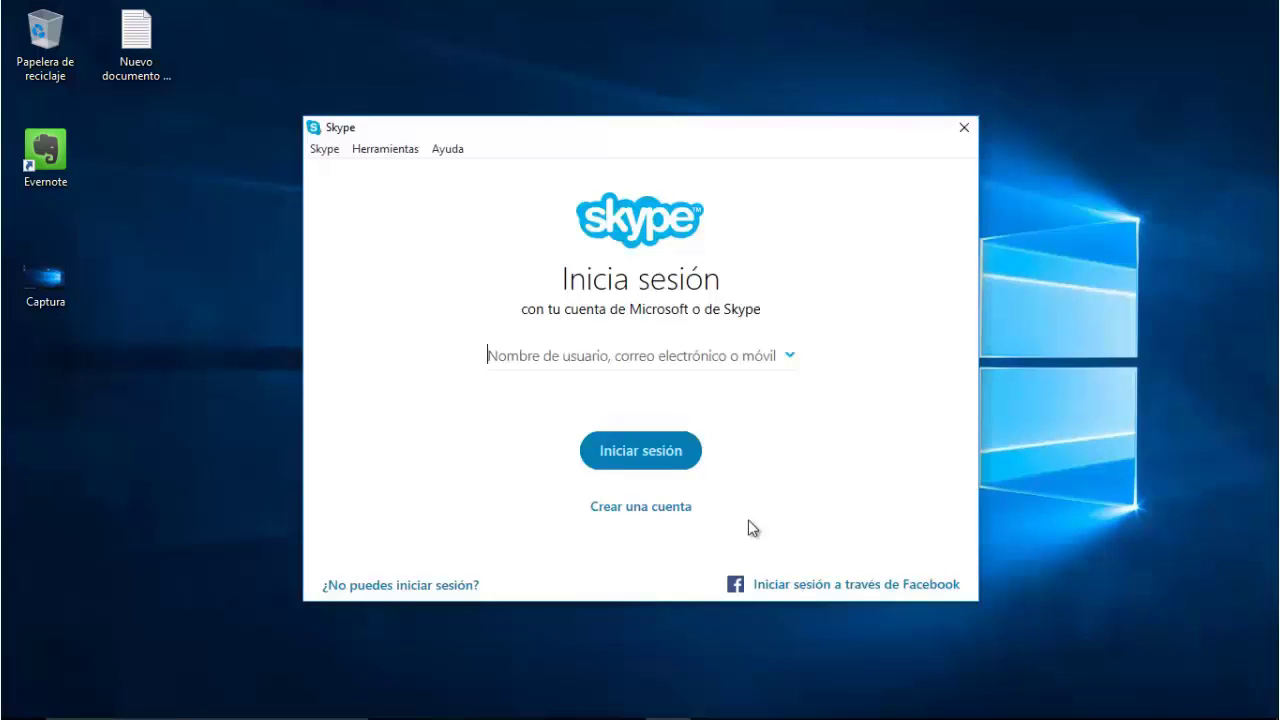
pyautogui.click(966, 129)
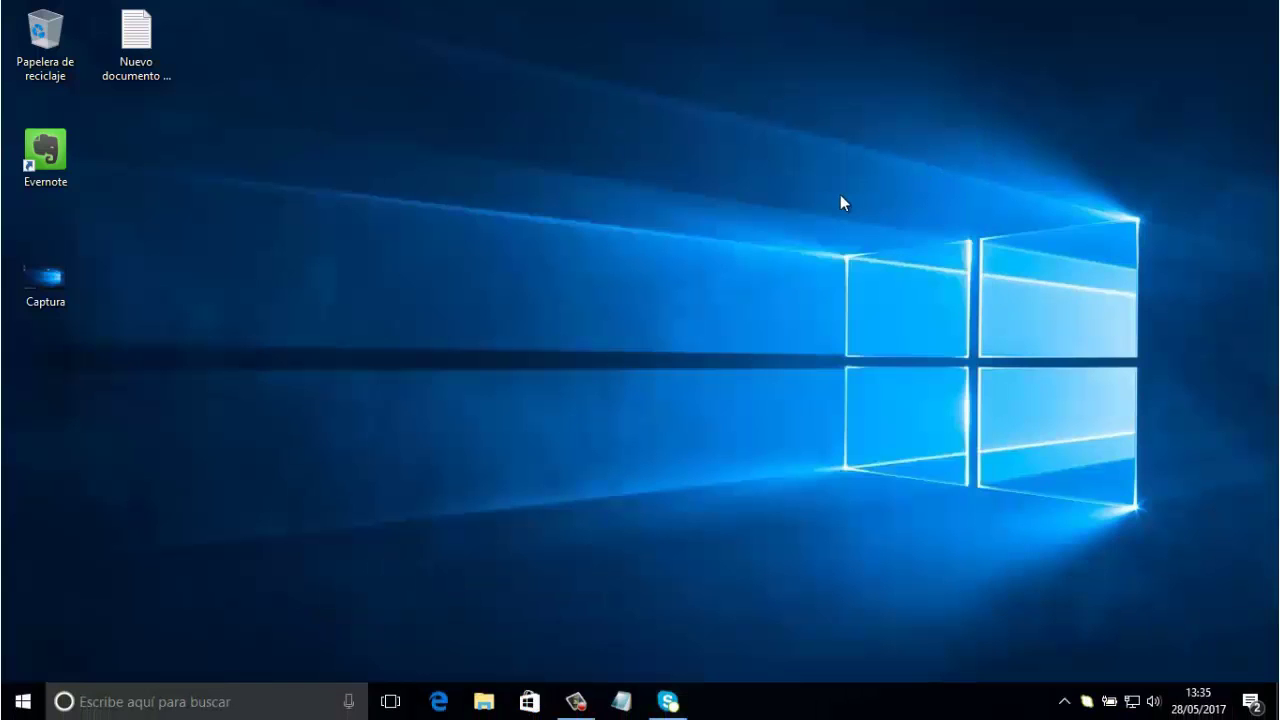
# - Resize the Twitter tile in the Start menu to Ancho
pyautogui.click(22, 700)
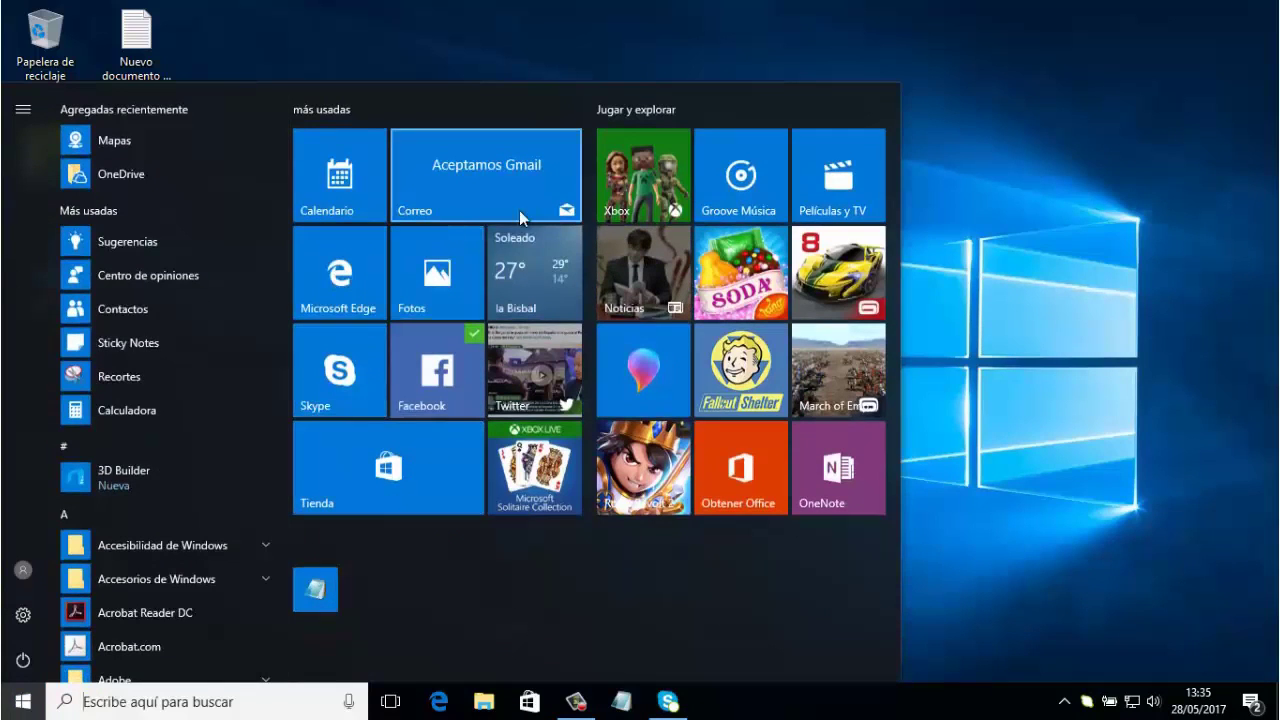
pyautogui.rightClick(529, 353)
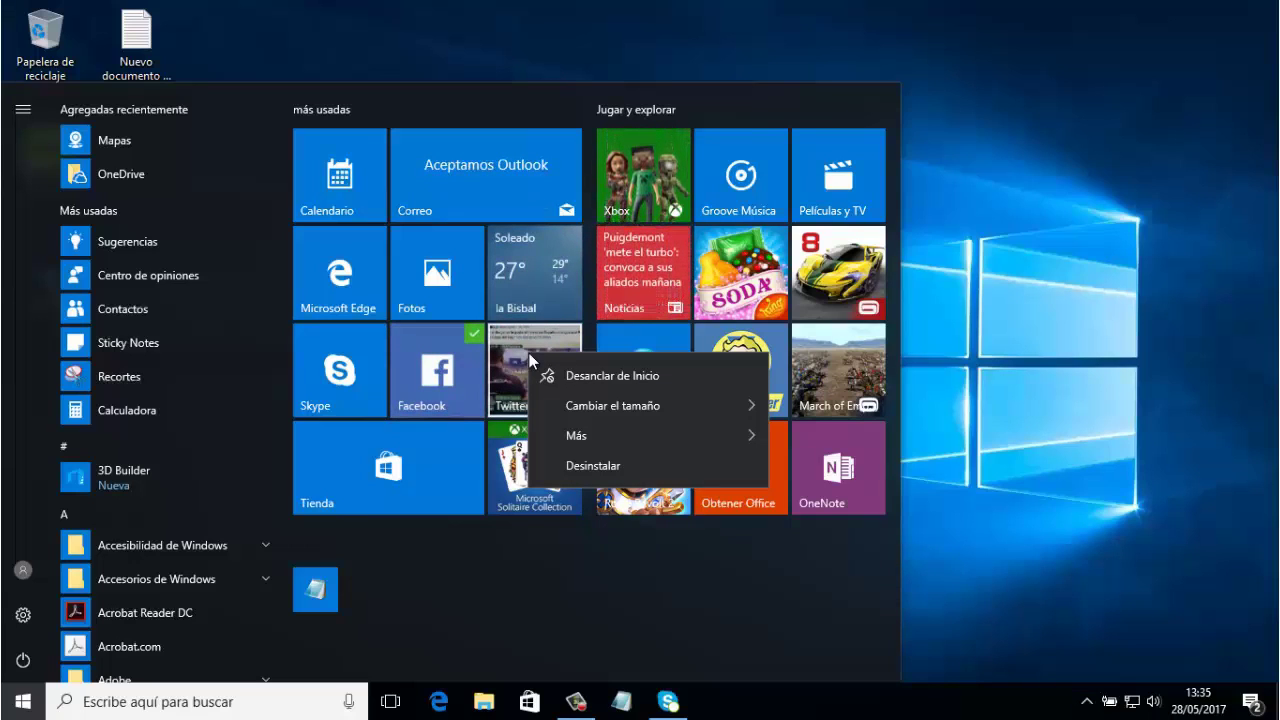
pyautogui.moveTo(678, 405)
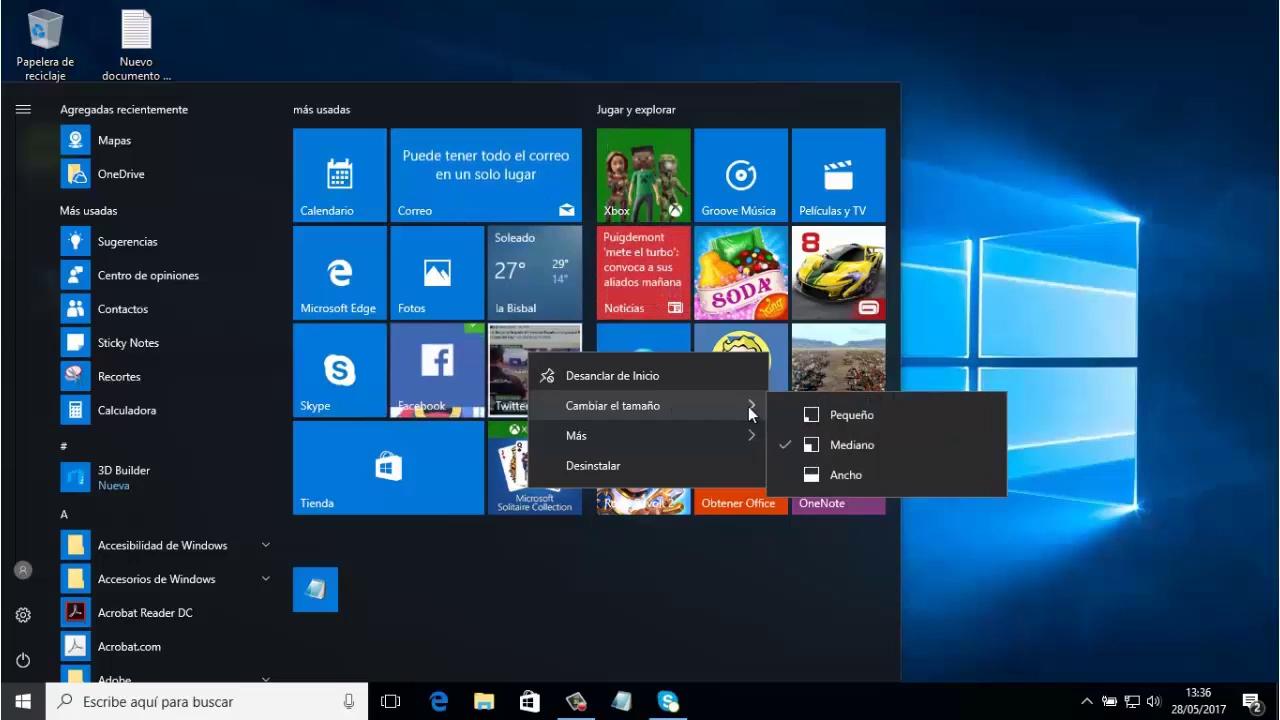
pyautogui.click(841, 477)
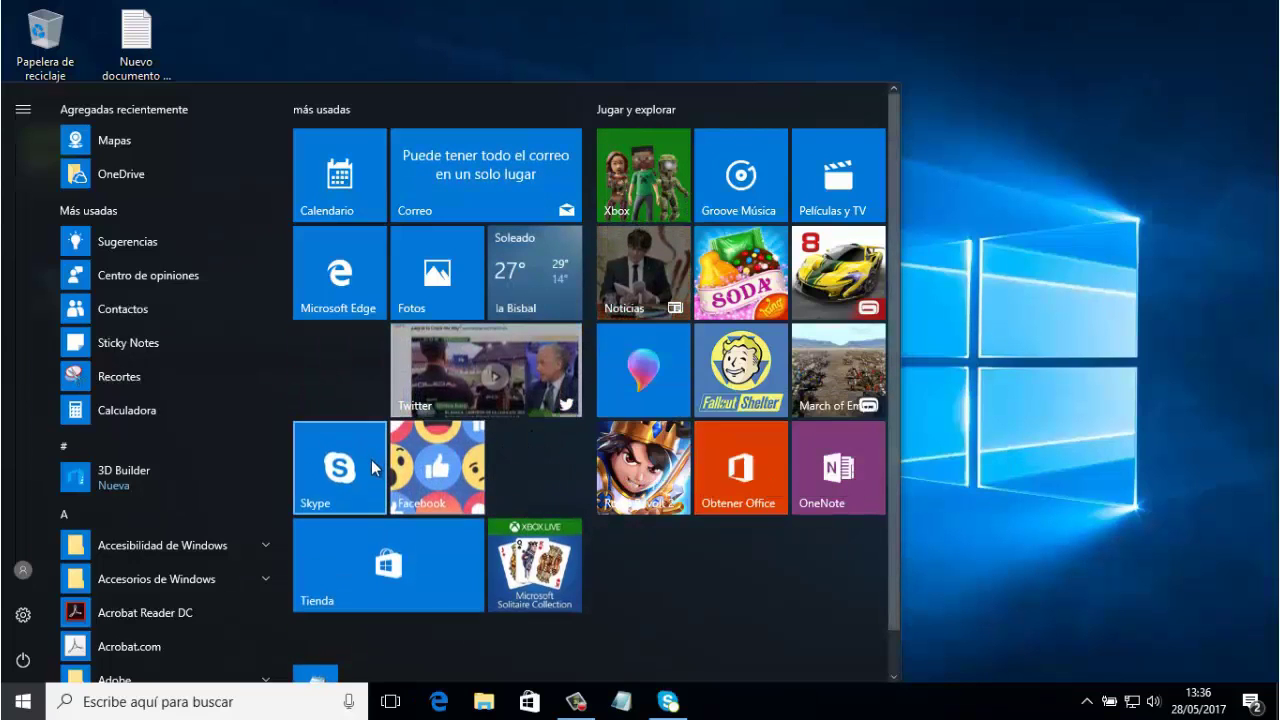
# - Move the small Bloc de notas tile into the gap beside the Twitter tile and resize it to Mediano
pyautogui.moveTo(315, 680); pyautogui.dragTo(321, 347)
pyautogui.rightClick(326, 388)
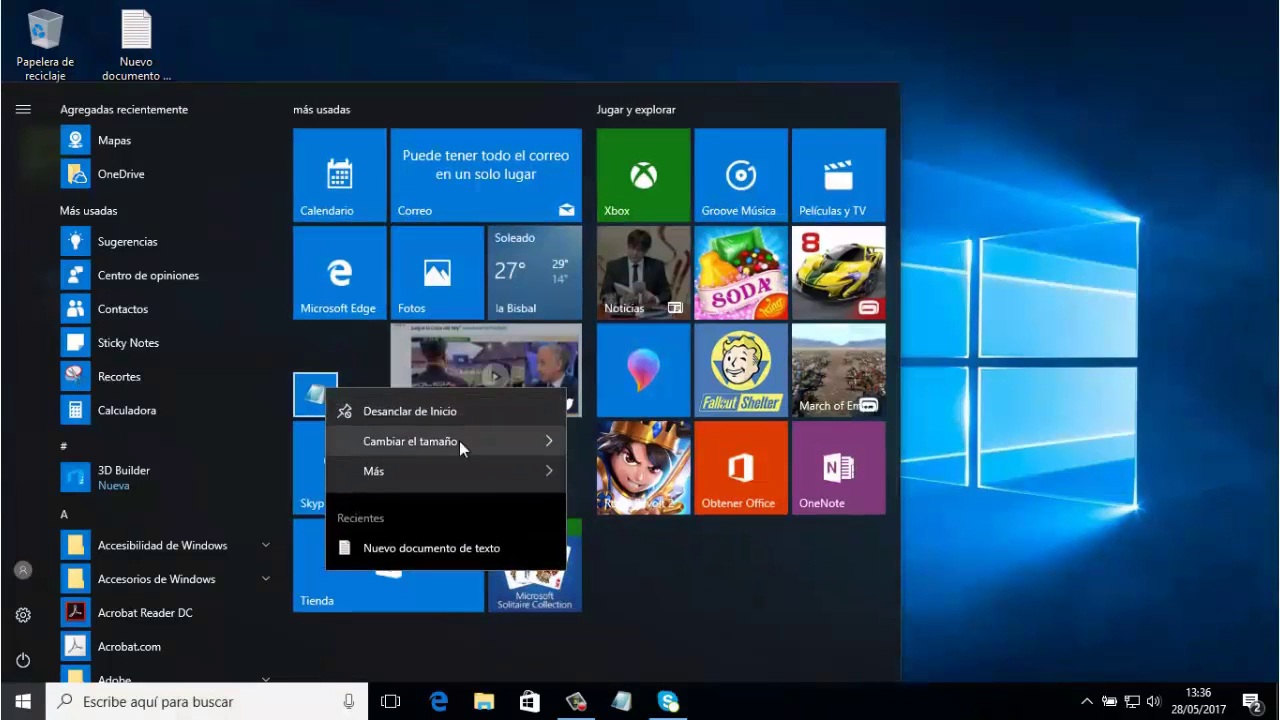
pyautogui.moveTo(522, 441)
pyautogui.click(655, 478)
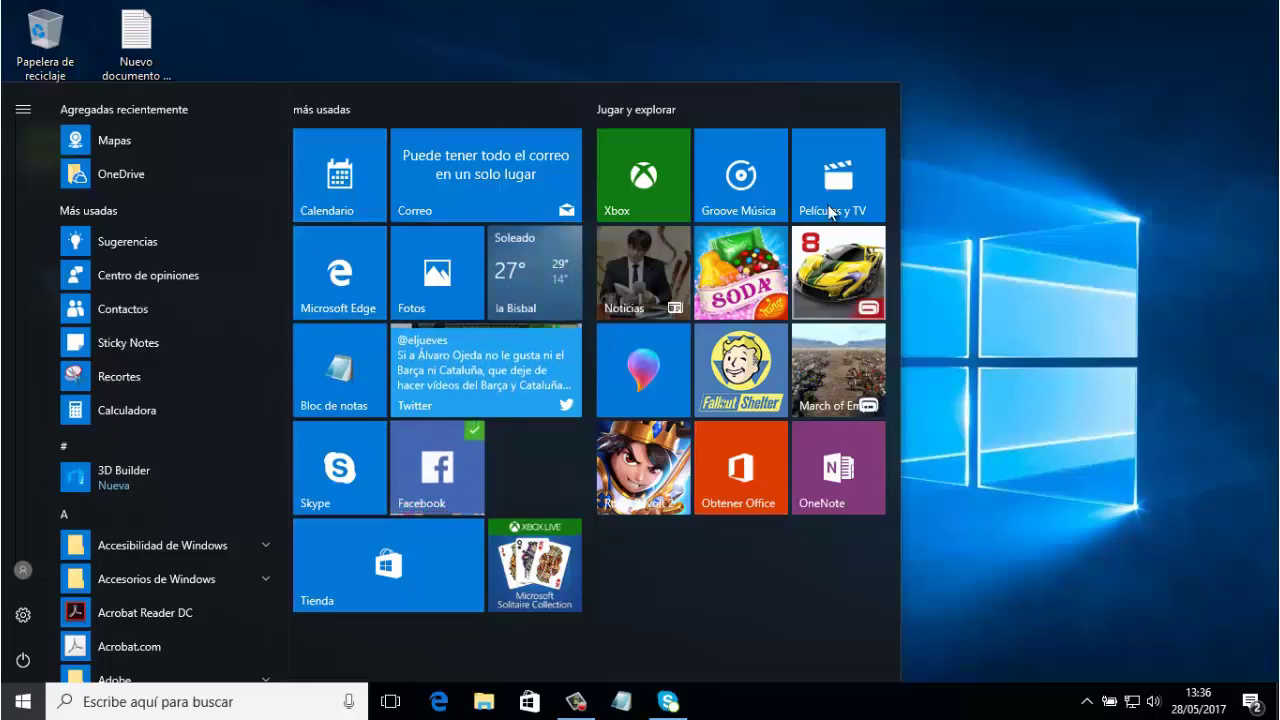
# - Rename the "más usadas" tile group to "programes per treballar"
pyautogui.click(357, 113)
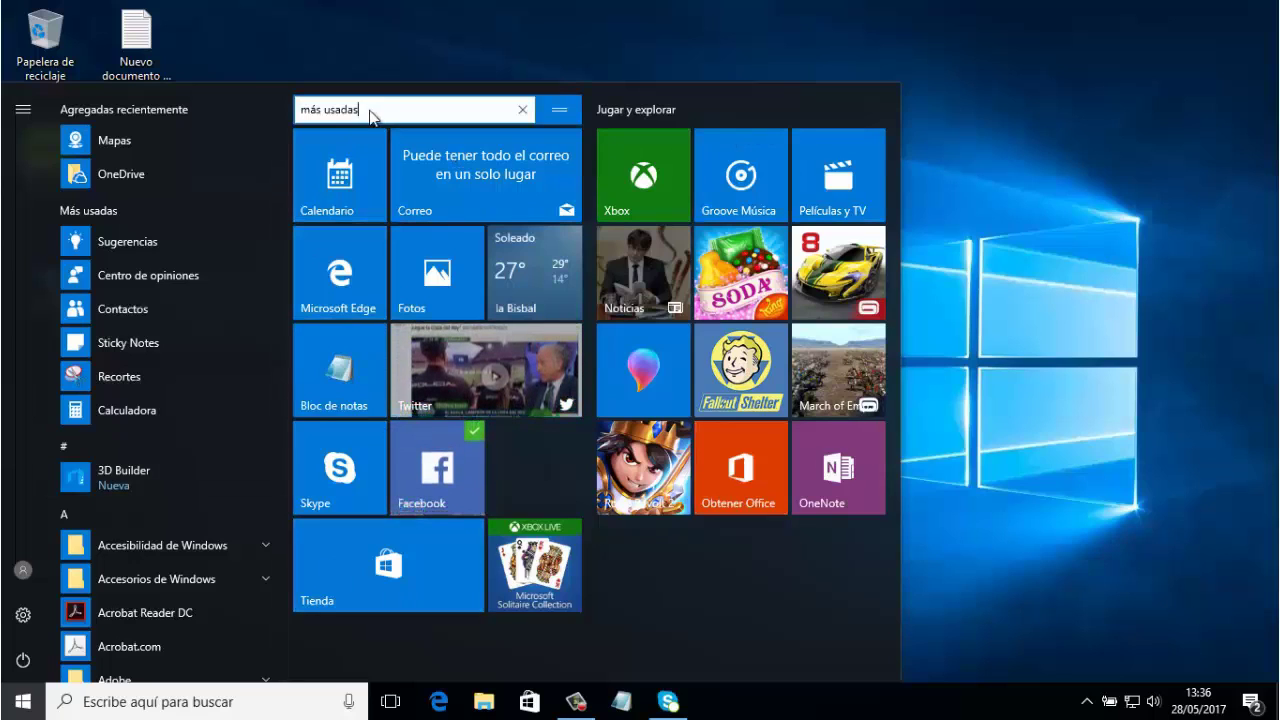
pyautogui.moveTo(370, 116); pyautogui.dragTo(301, 107)
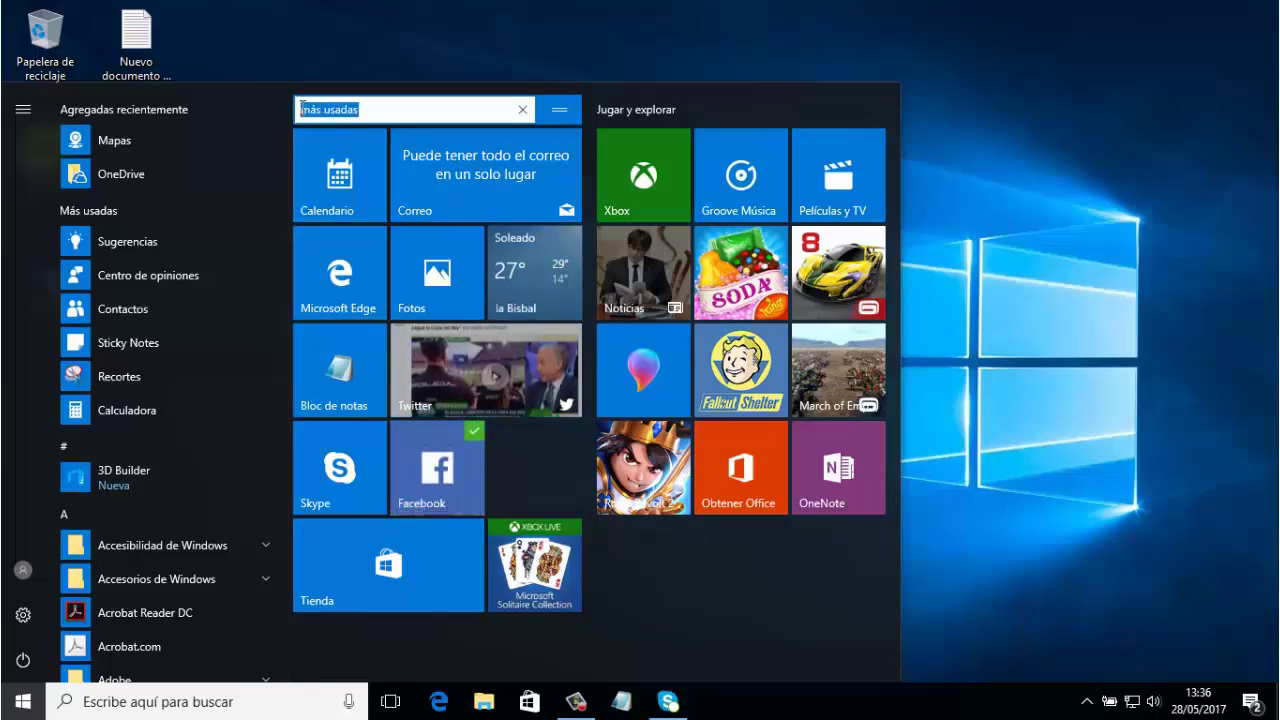
pyautogui.press('BackSpace')
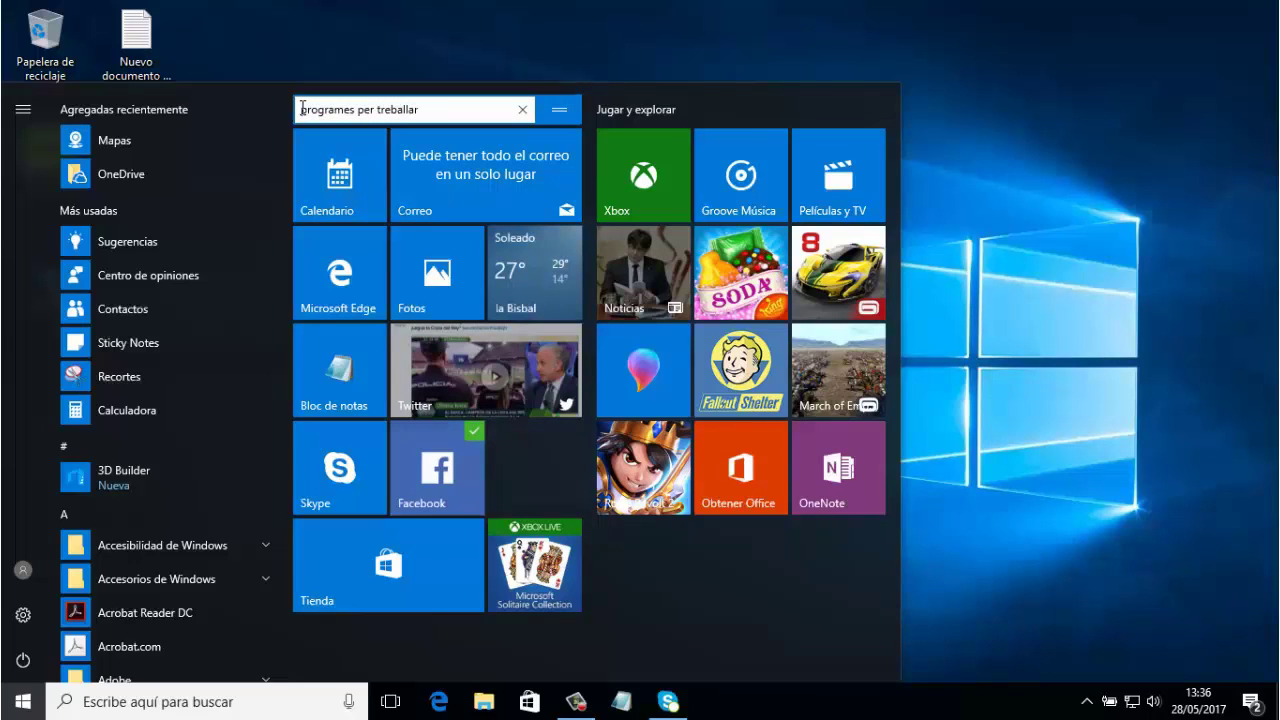
pyautogui.press('Return')
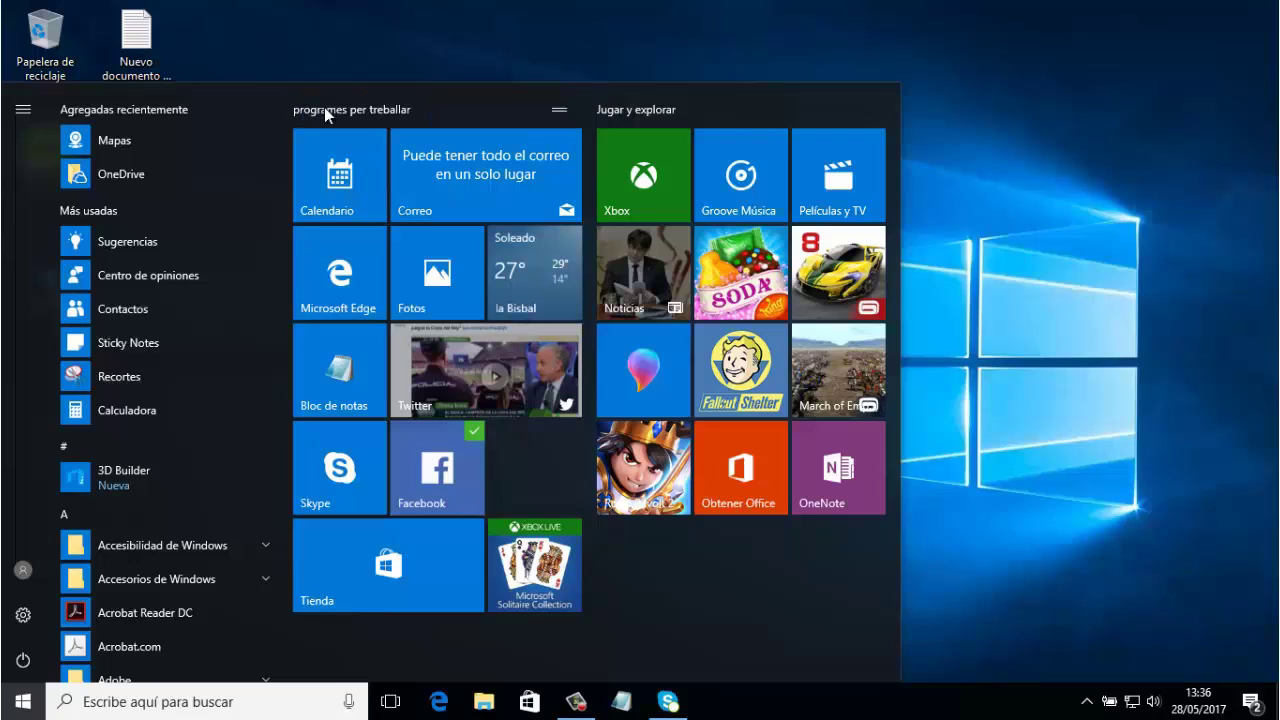
# - Open the Jugar y explorar and programes per treballar group names for editing without entering anything, and close the Start menu
pyautogui.click(673, 114)
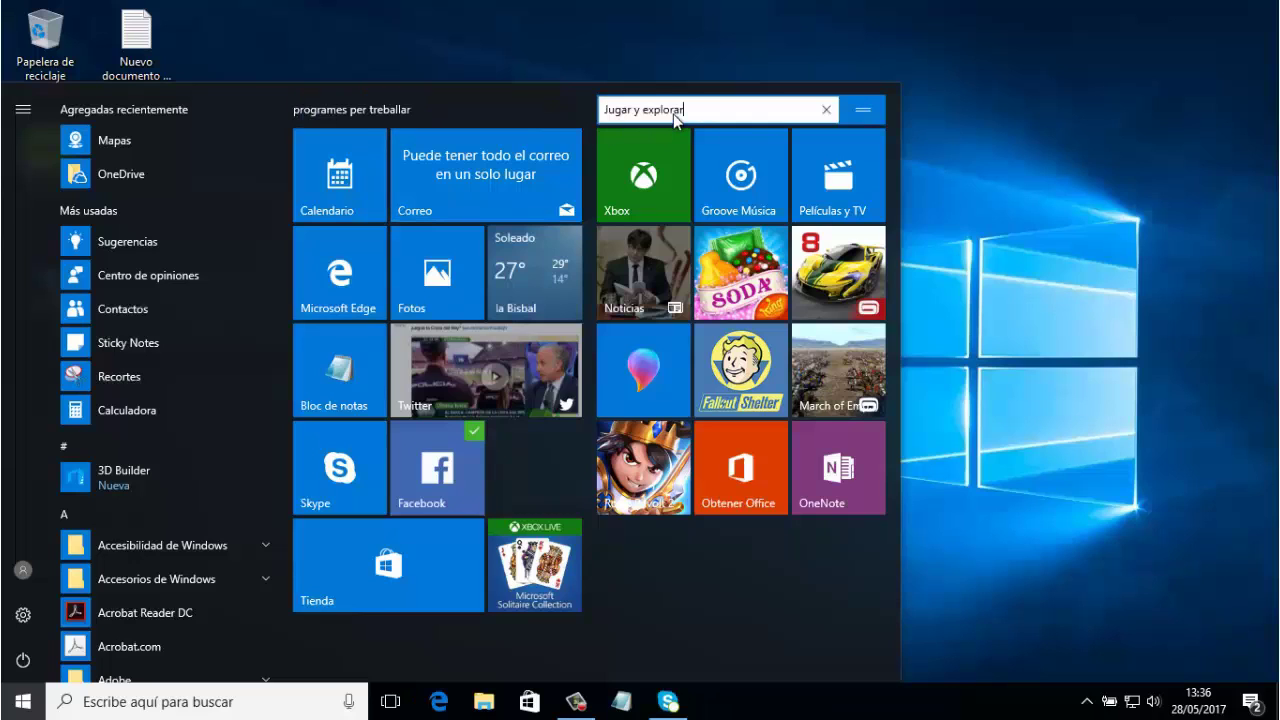
pyautogui.click(740, 552)
pyautogui.click(563, 113)
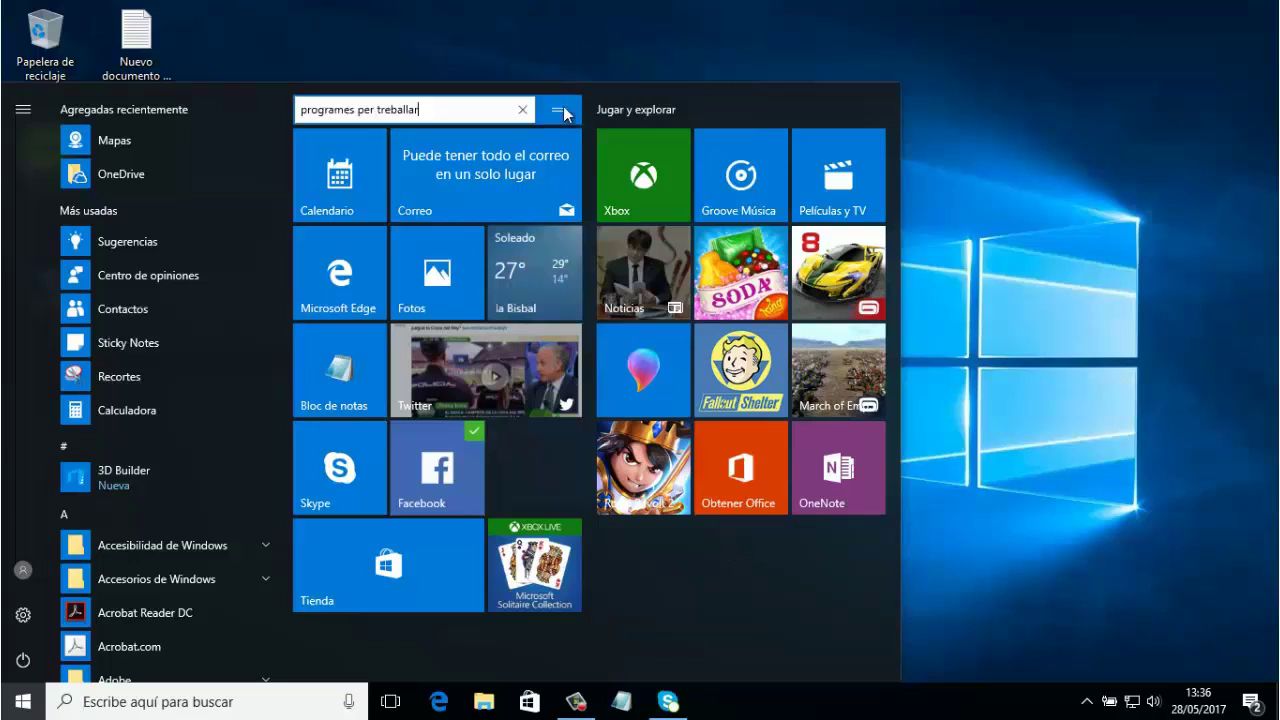
pyautogui.click(590, 138)
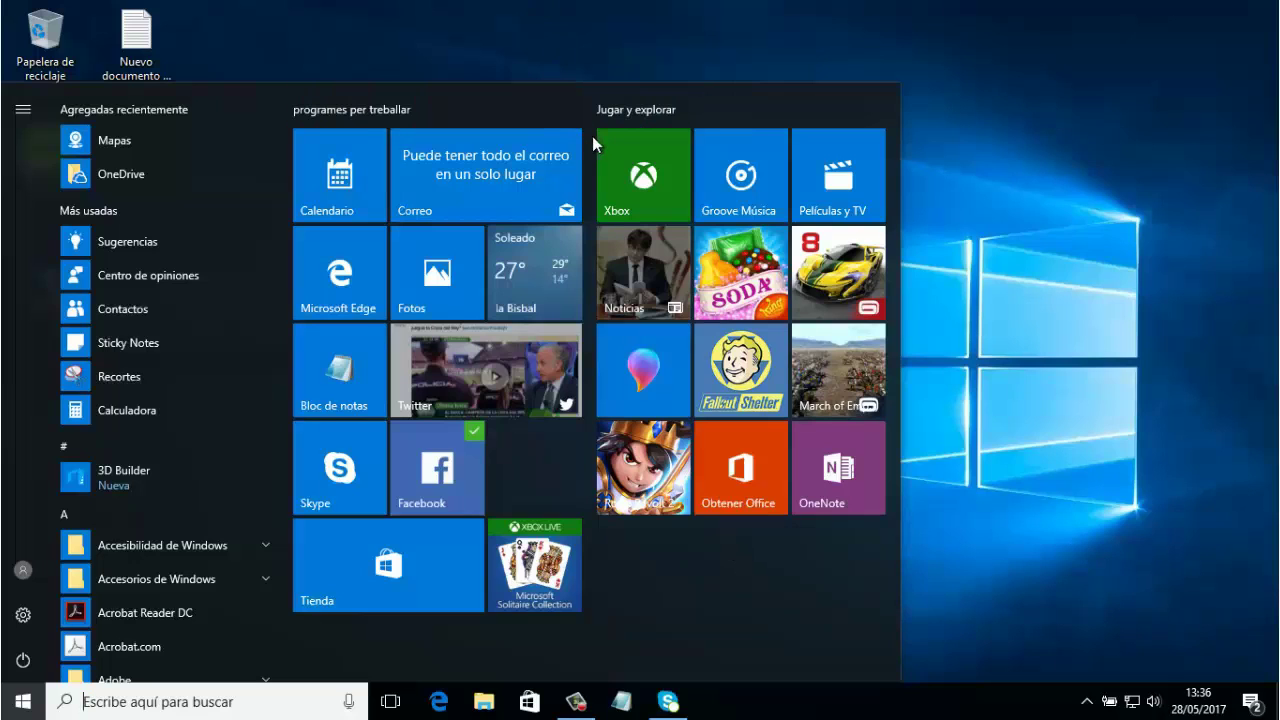
pyautogui.press('Escape')
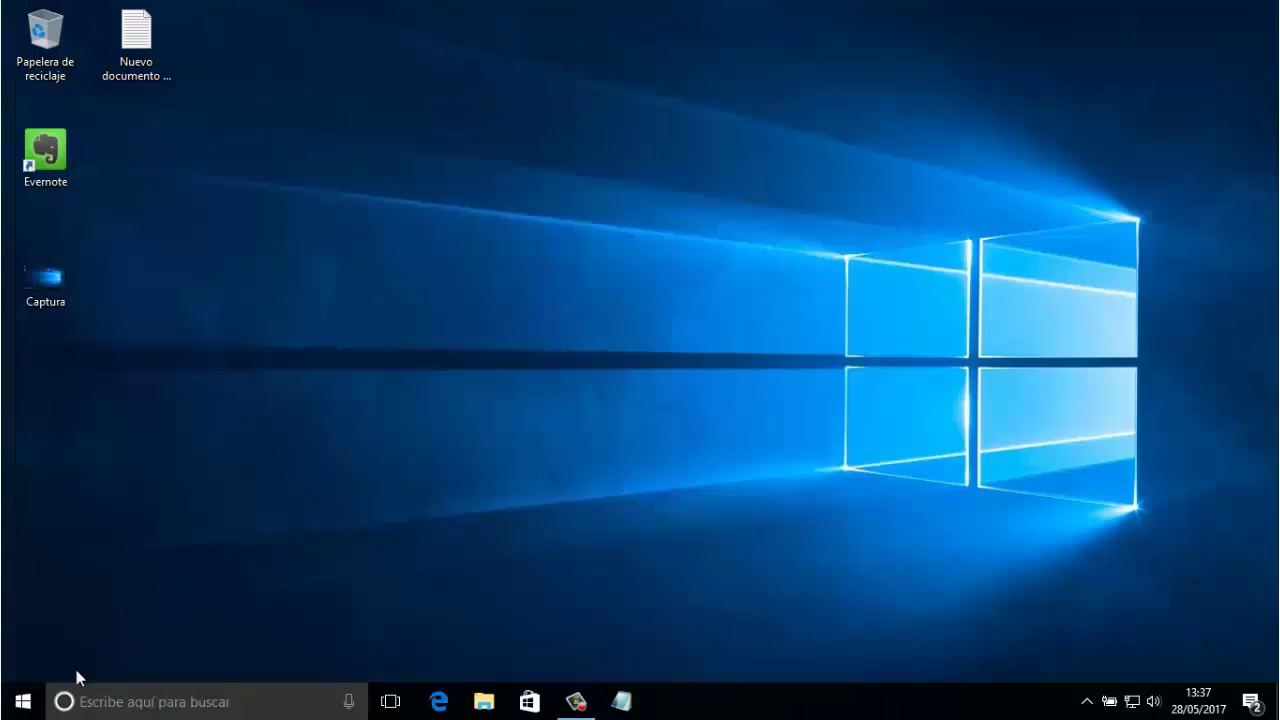
# - Review the Start button's system shortcuts menu, including the Apagar o cerrar sesión options, and dismiss it without choosing anything
pyautogui.click(22, 701)
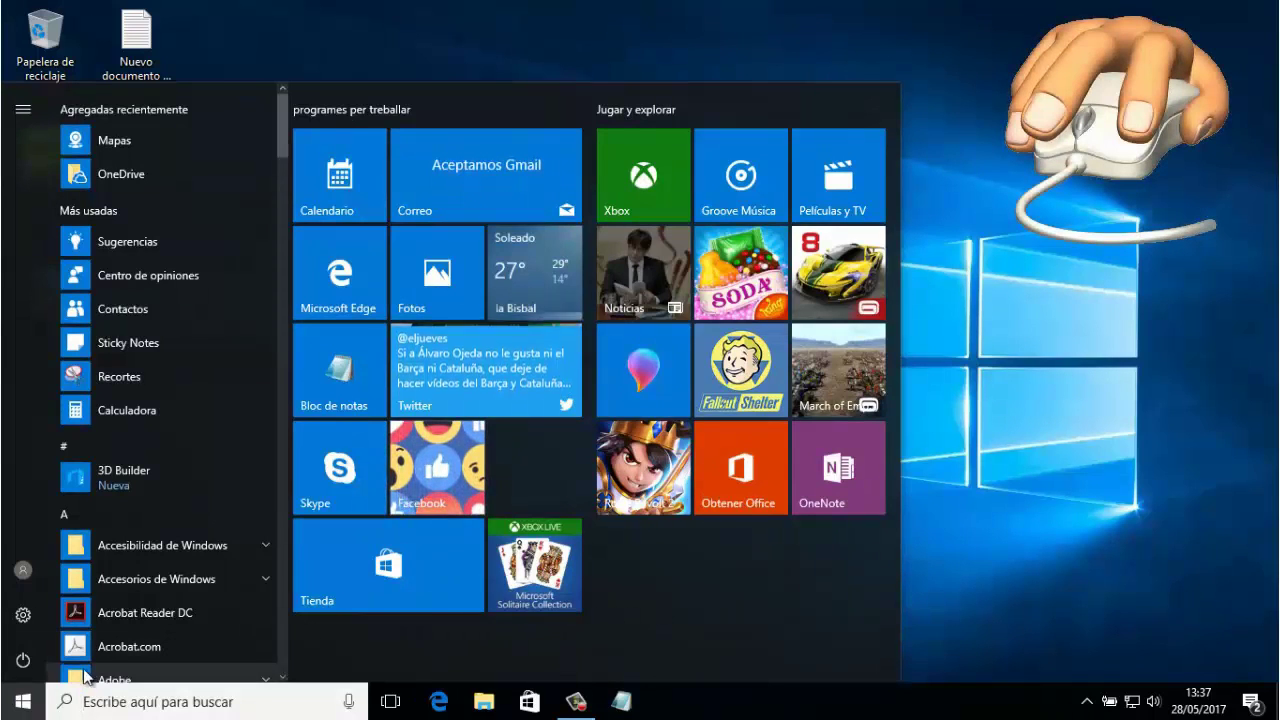
pyautogui.rightClick(22, 706)
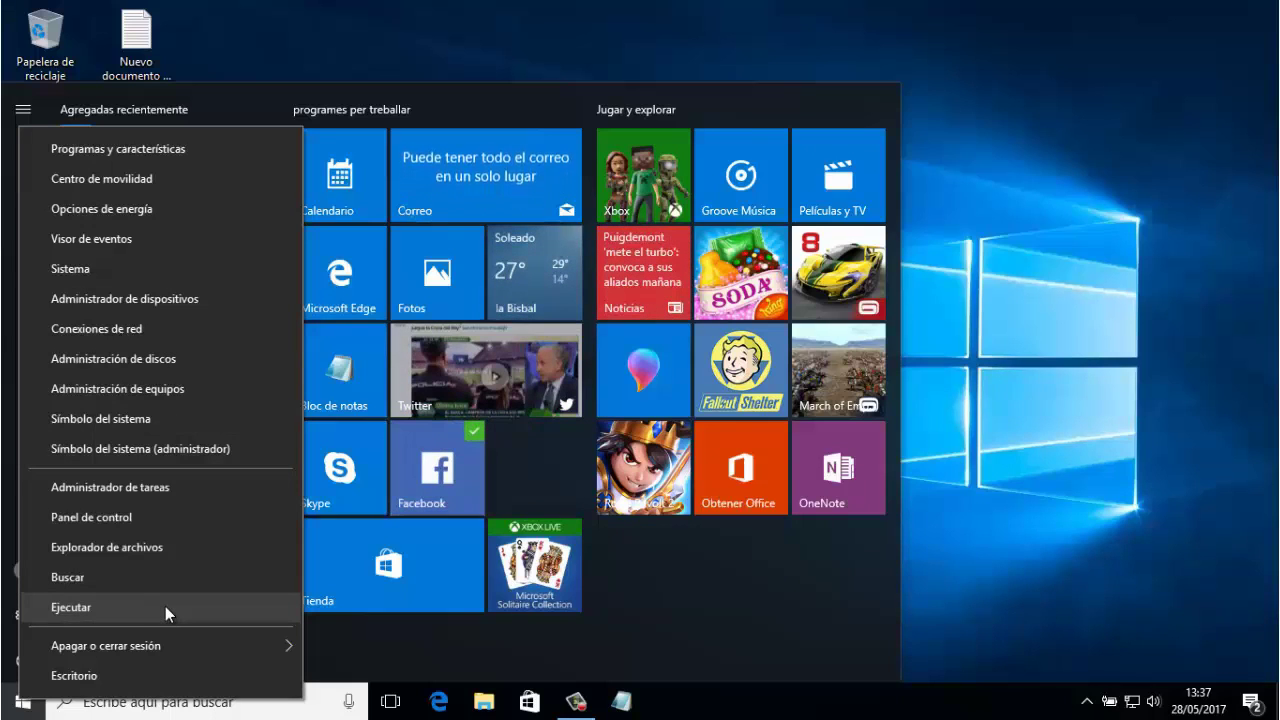
pyautogui.moveTo(183, 645)
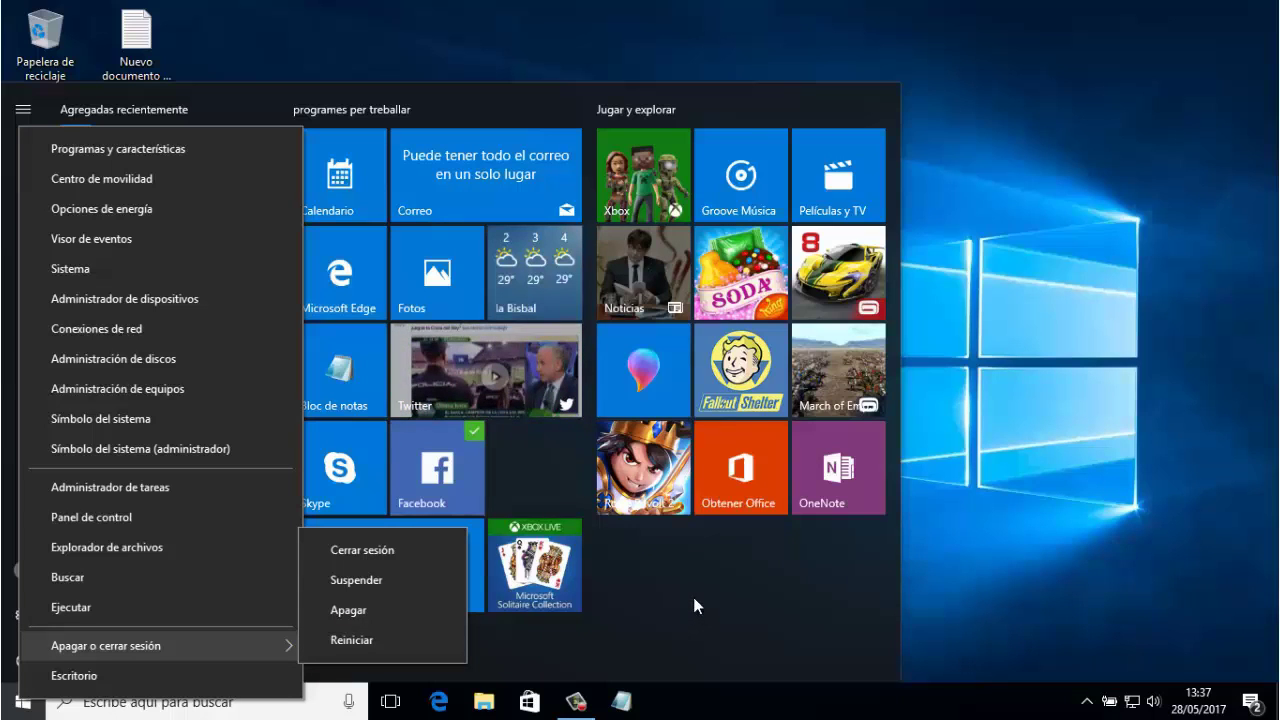
pyautogui.press('super+x')
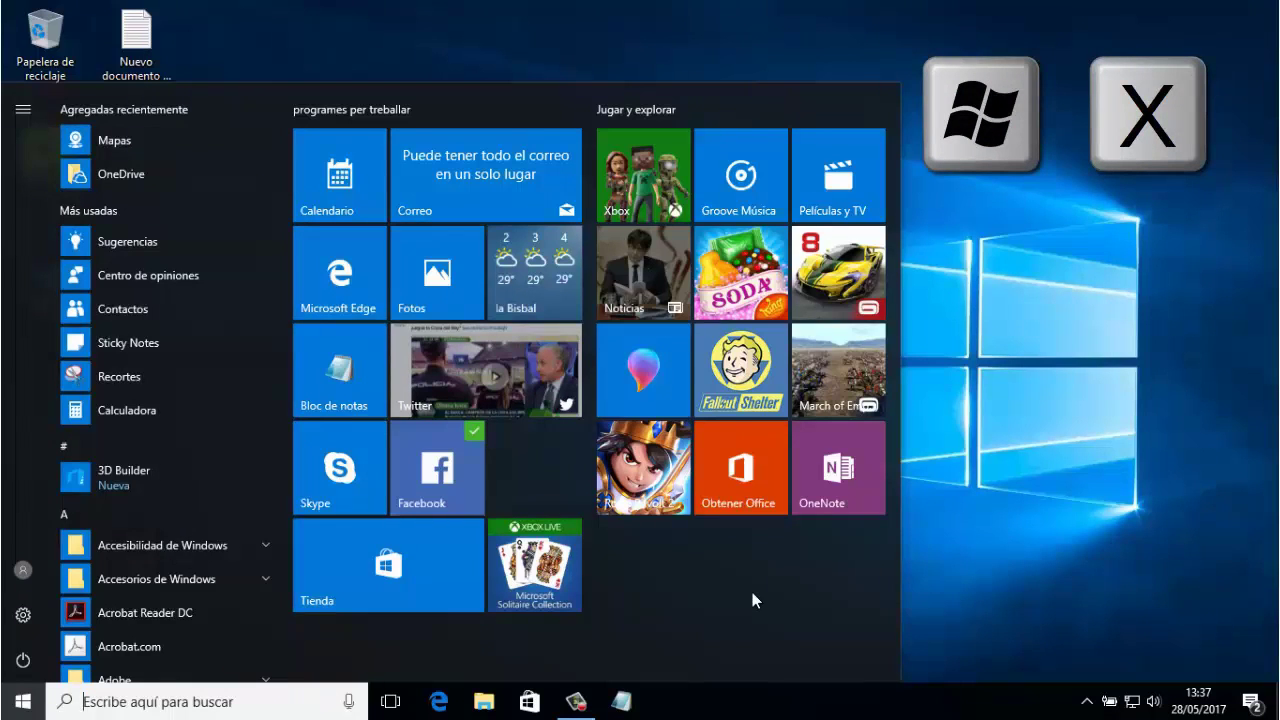
pyautogui.press('super+x')
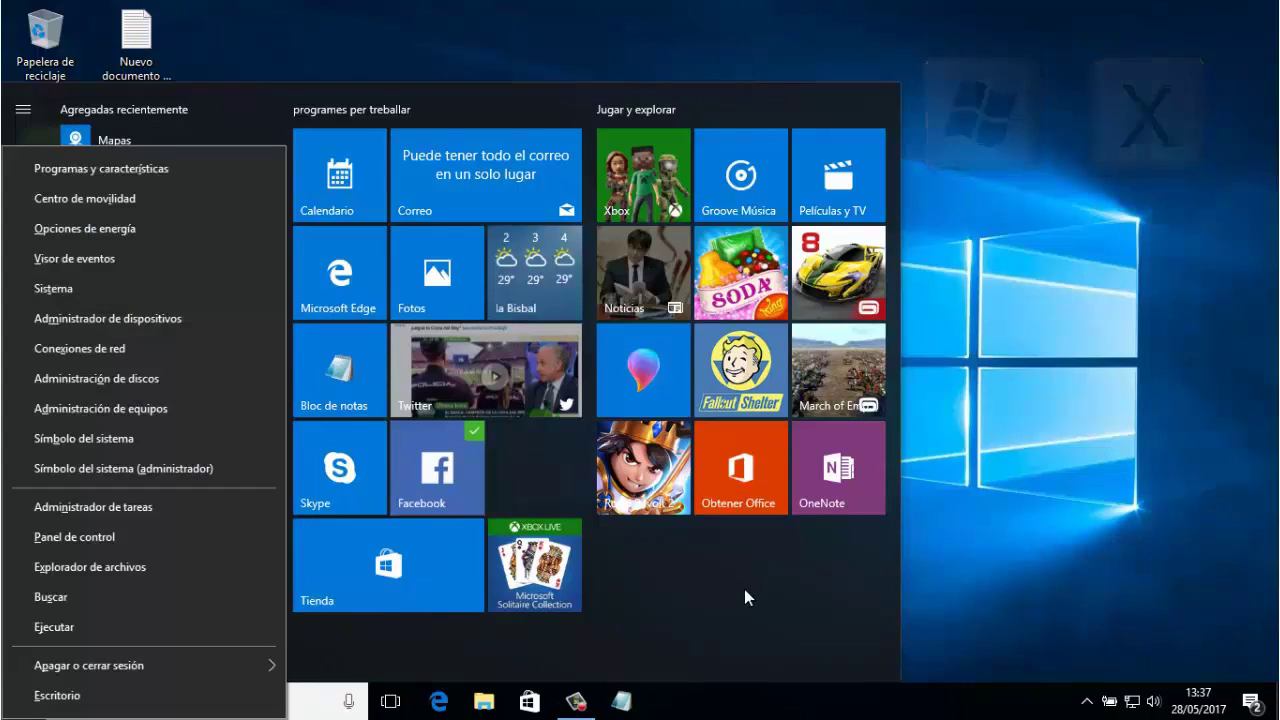
pyautogui.click(710, 596)
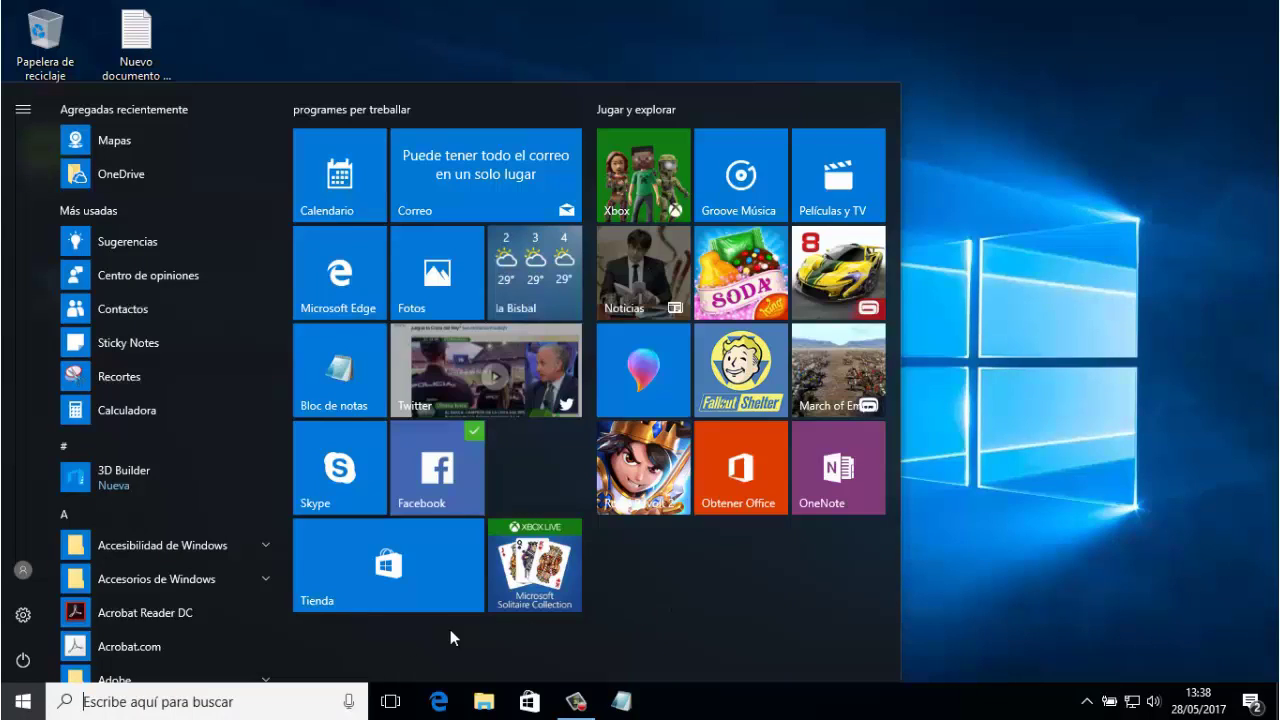
# - Search Cortana for "temps a girona", view the web results in the browser and close it
pyautogui.click(203, 703)
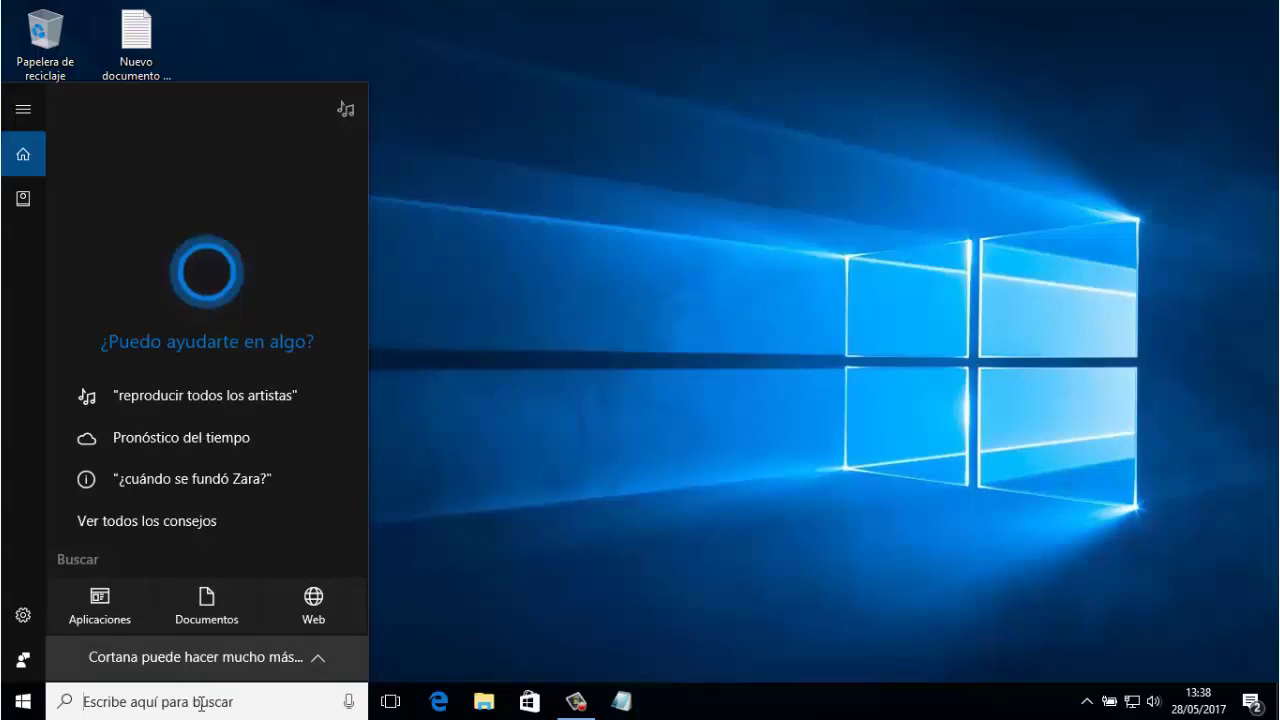
pyautogui.write('temps a girona')
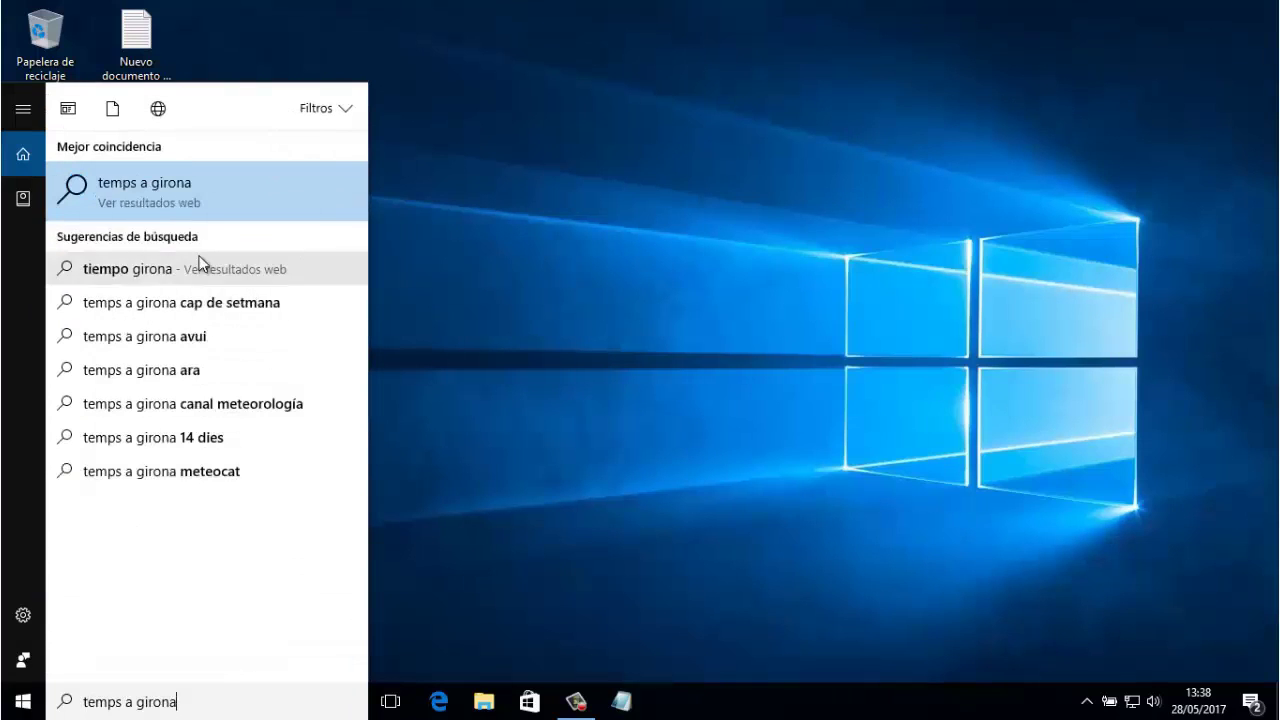
pyautogui.click(181, 197)
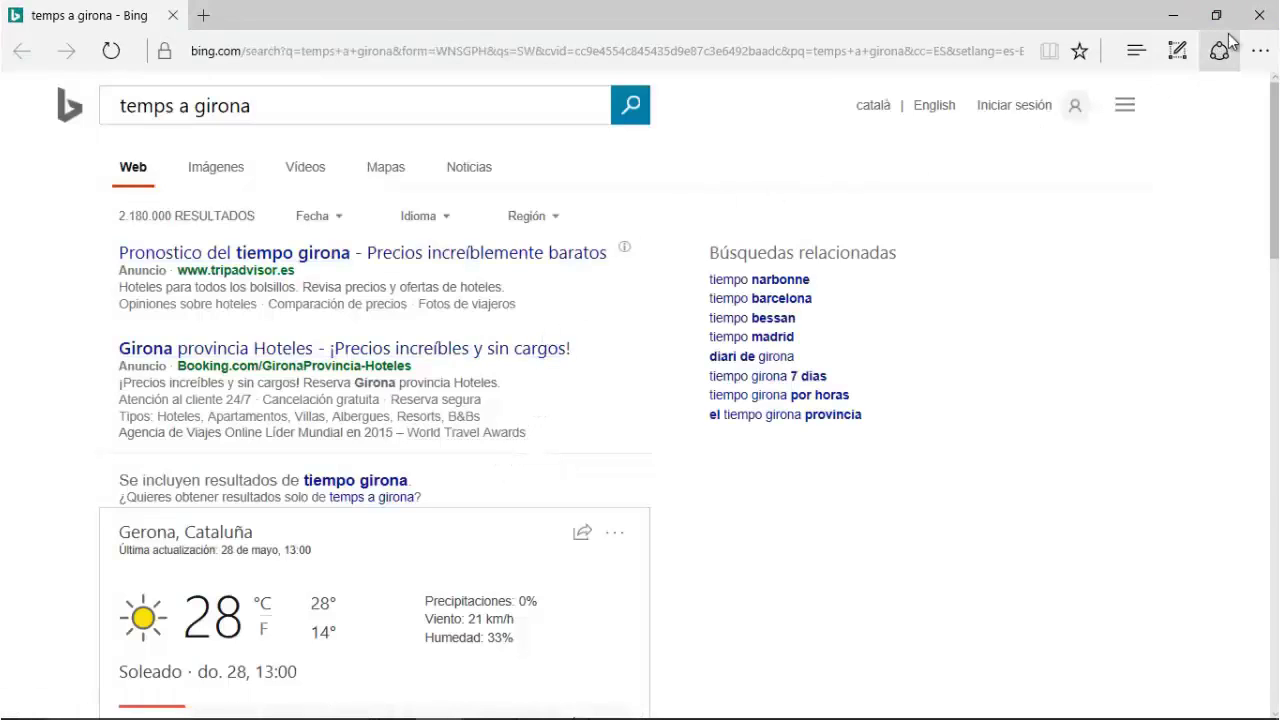
pyautogui.click(1212, 66)
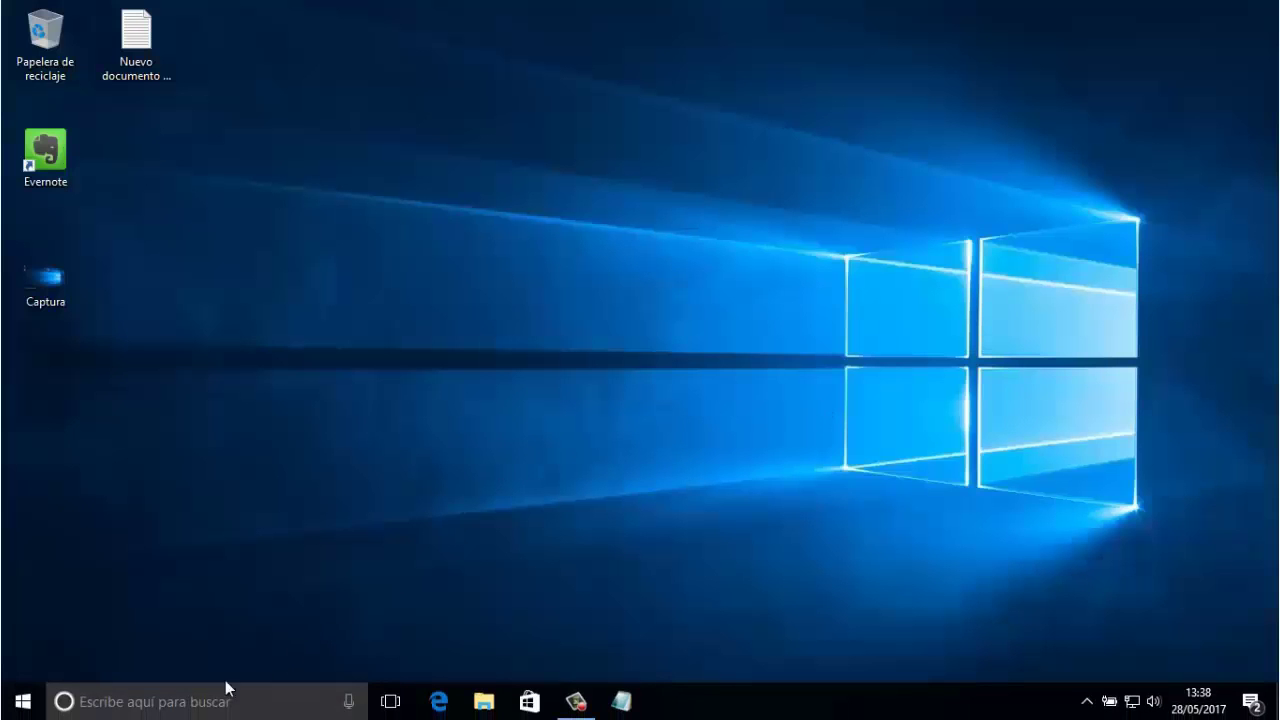
# - Search Cortana for "tiempo en girona" and review the full weather forecast card for the city
pyautogui.click(220, 703)
pyautogui.write('te')
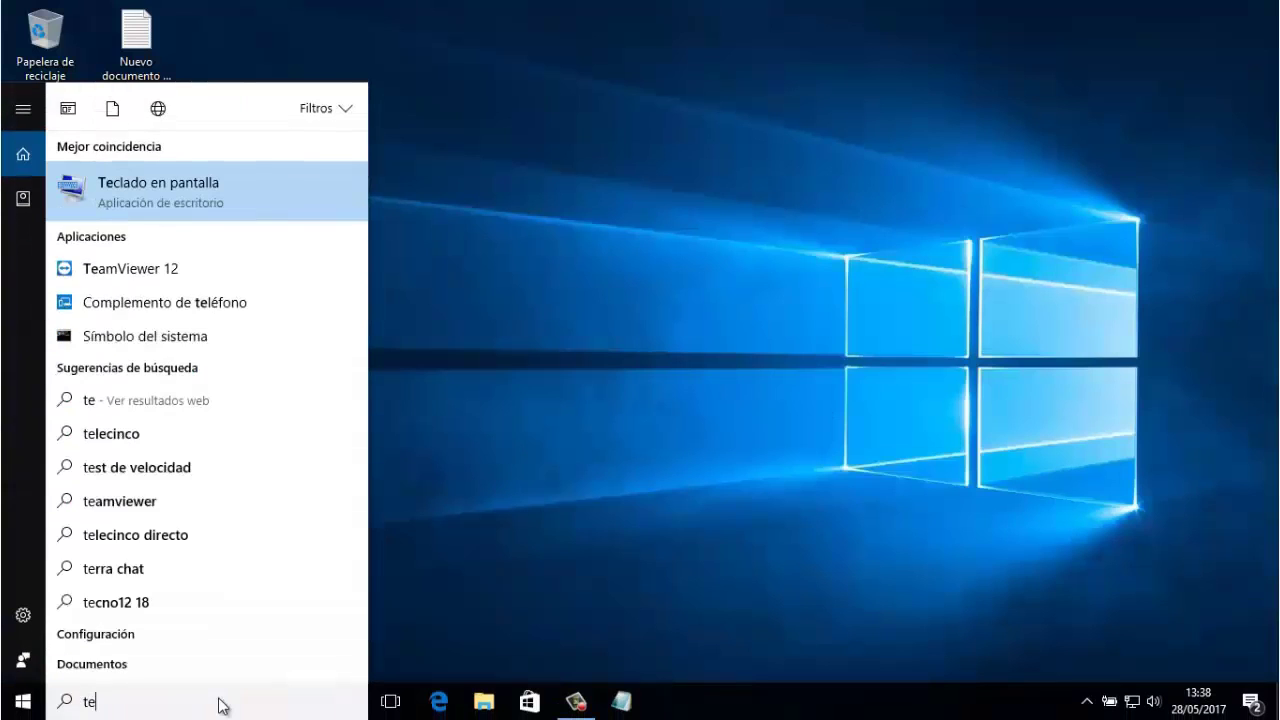
pyautogui.press('BackSpace')
pyautogui.write('iempo en girona')
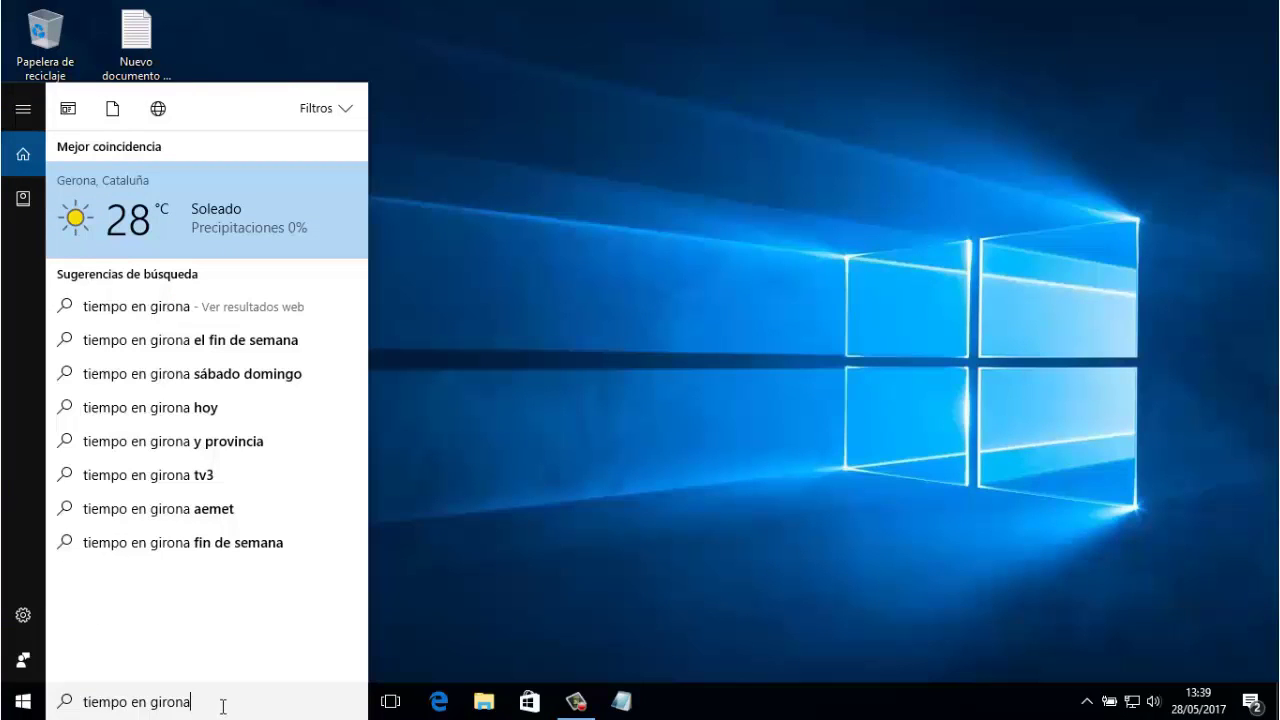
pyautogui.click(189, 222)
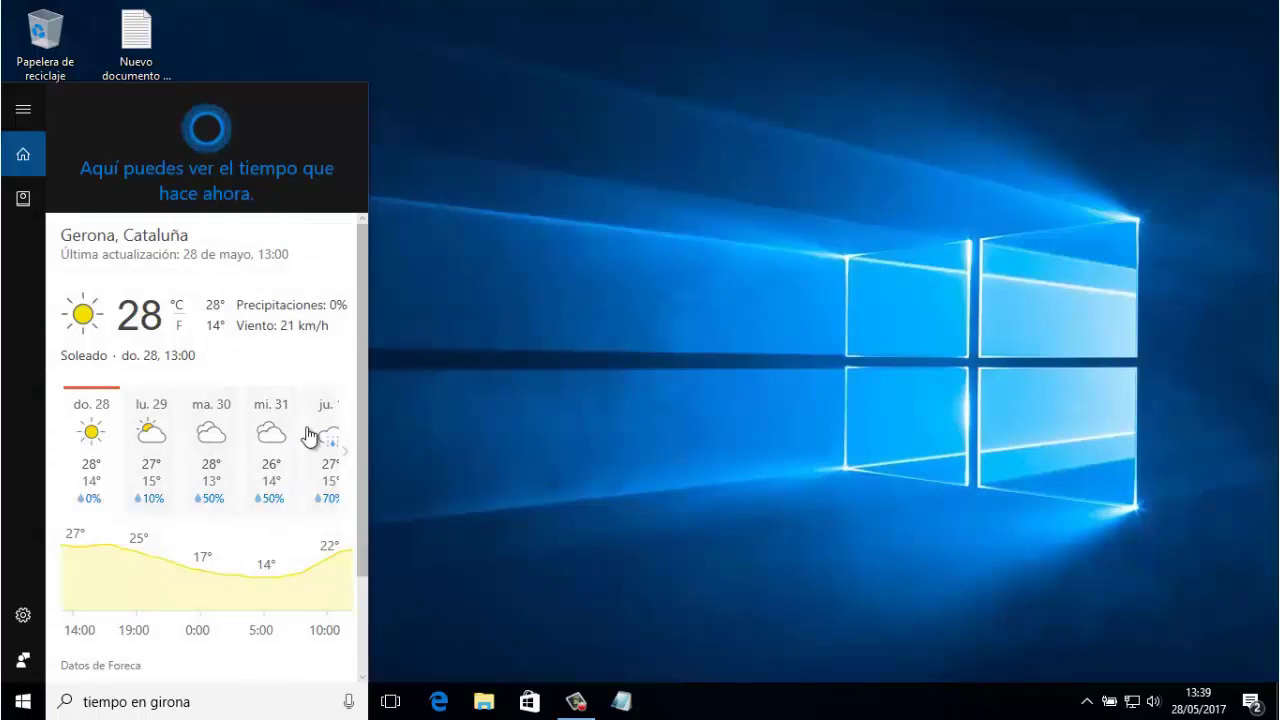
pyautogui.scroll(-2, 361, 379)
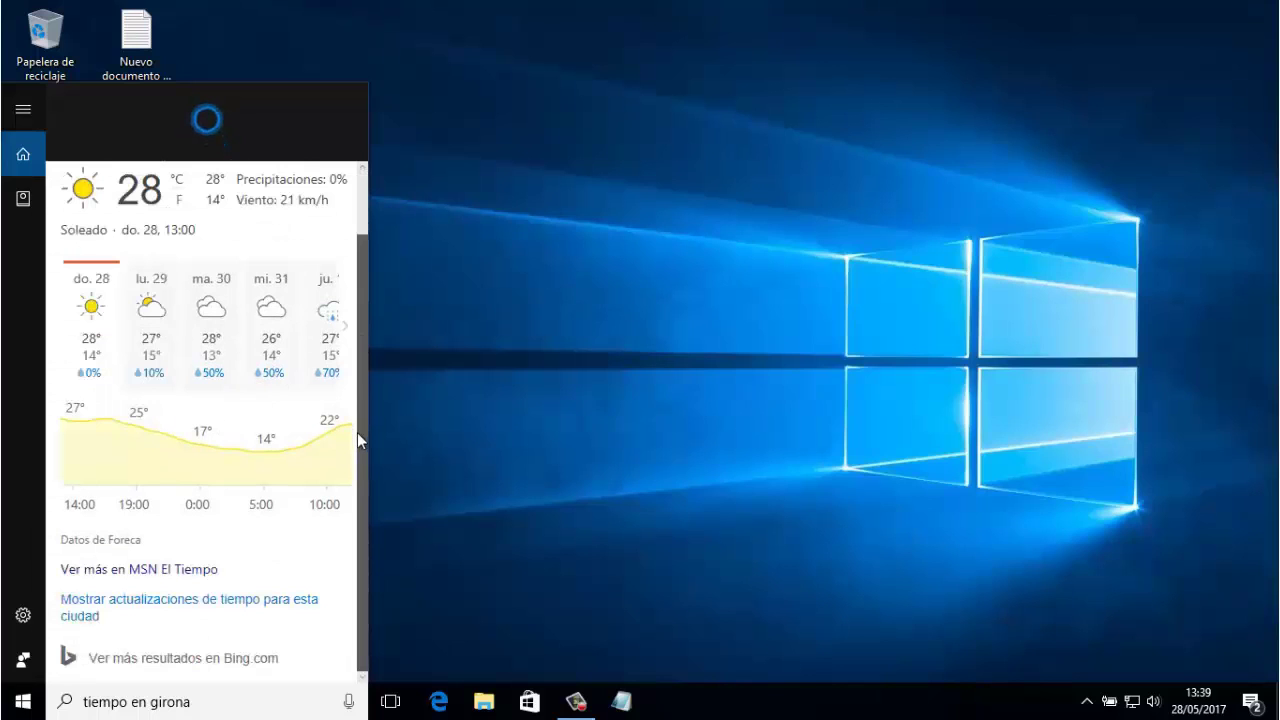
pyautogui.scroll(3, 367, 356)
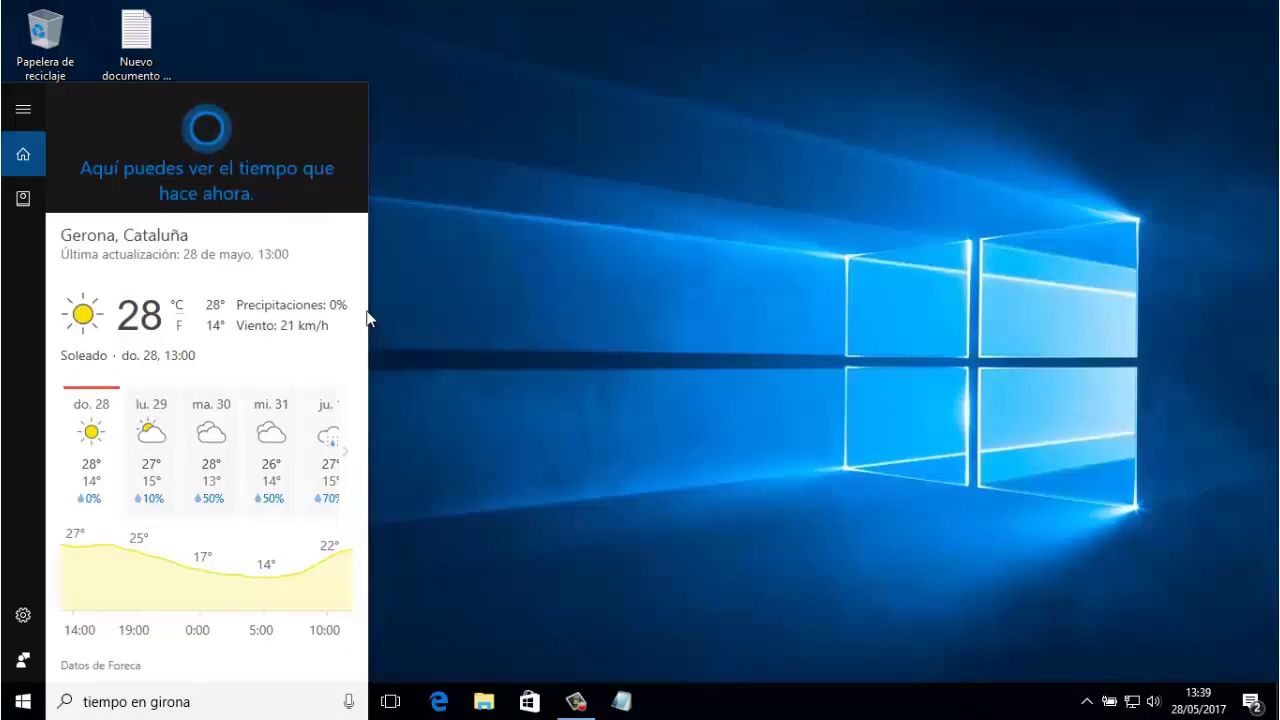
# - Launch Bloc de notas from its Start menu tile and shift the focus to the desktop
pyautogui.click(22, 701)
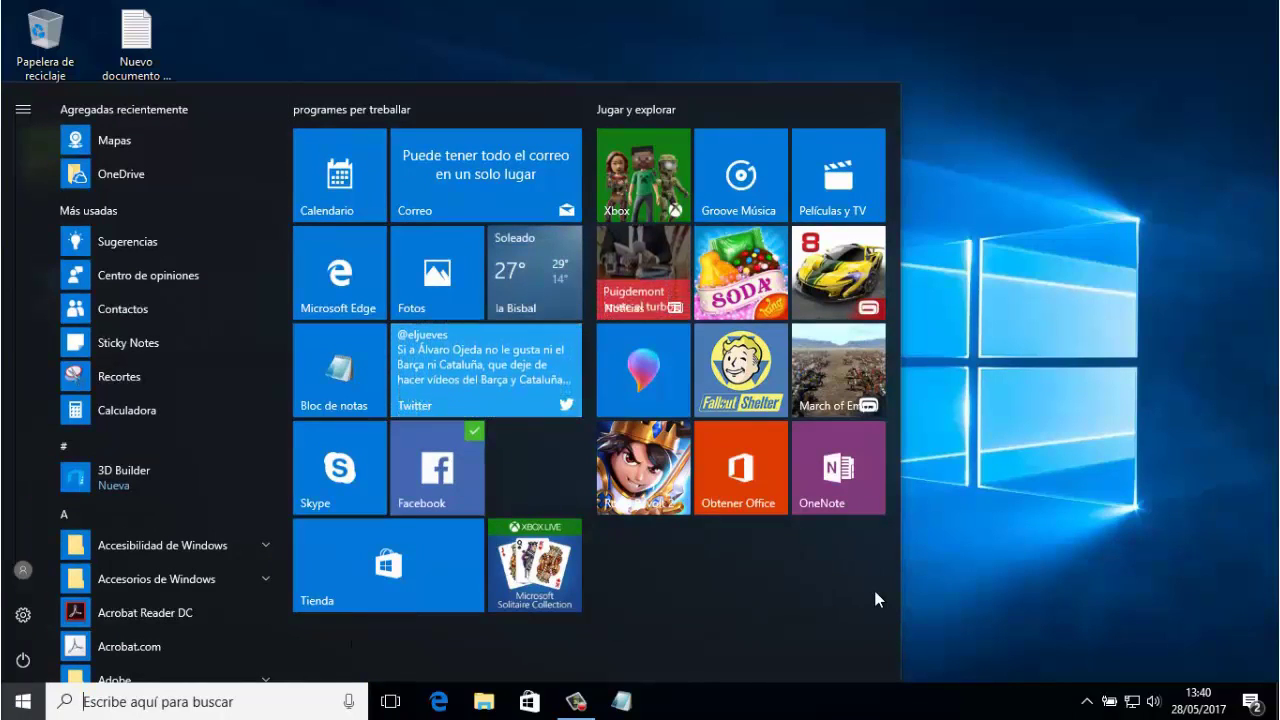
pyautogui.click(353, 377)
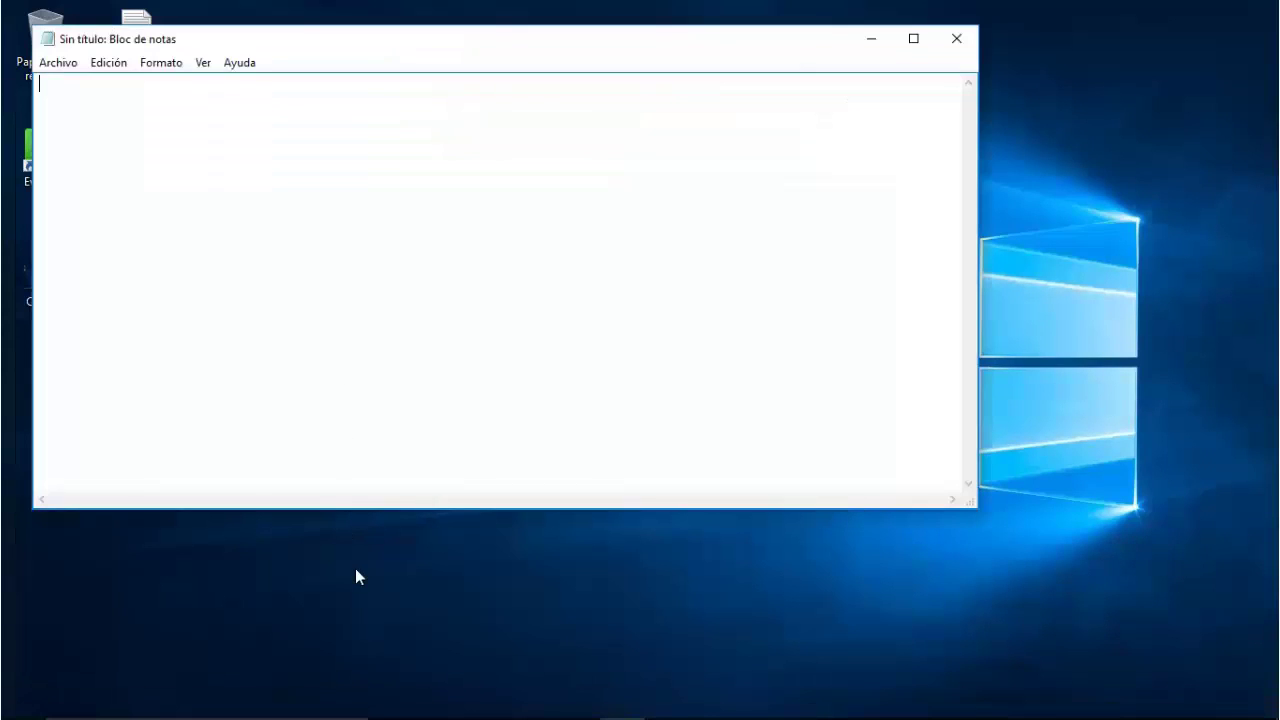
pyautogui.click(356, 568)
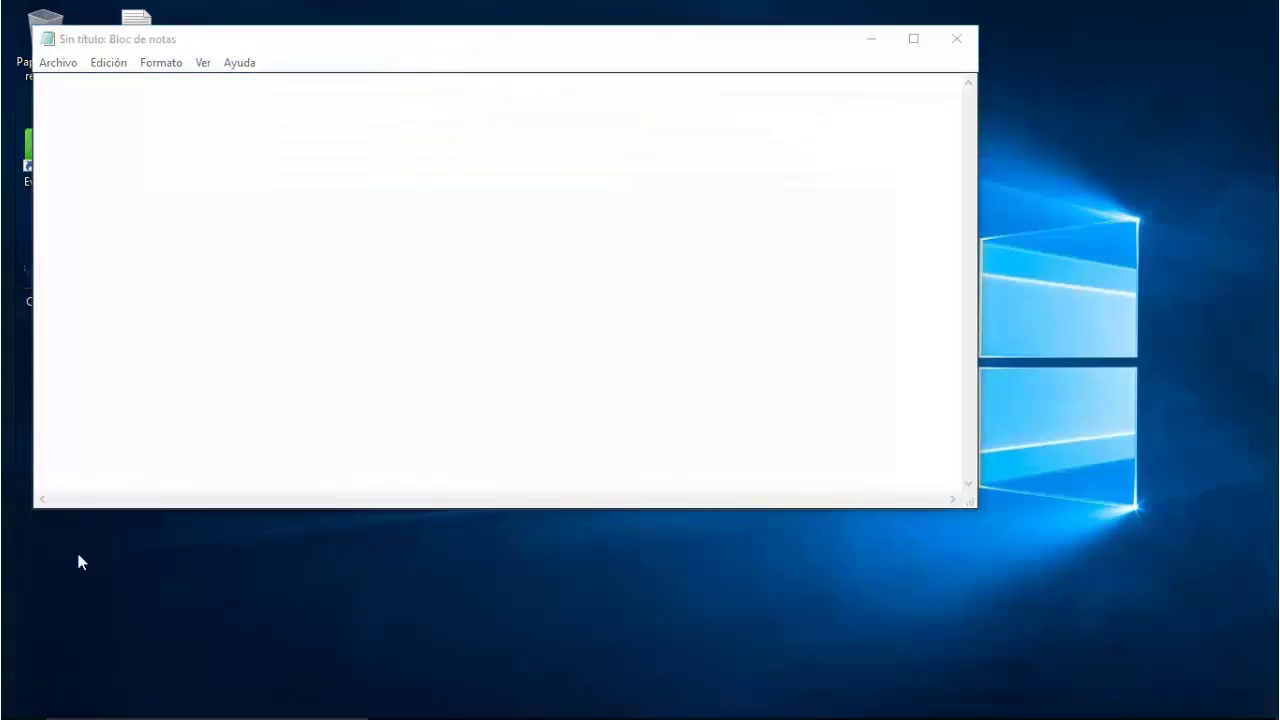
# - Open Microsoft Edge, show all open windows in Task View and pick the Edge window
pyautogui.moveTo(300, 712)
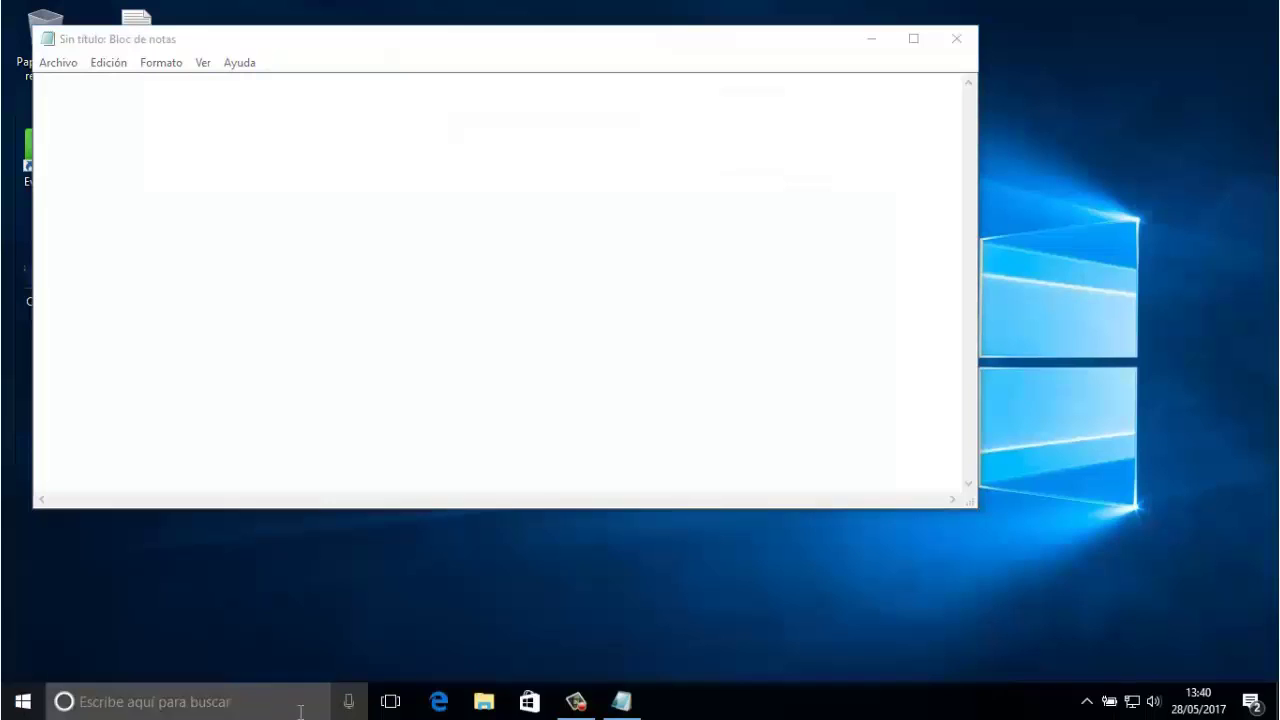
pyautogui.click(440, 702)
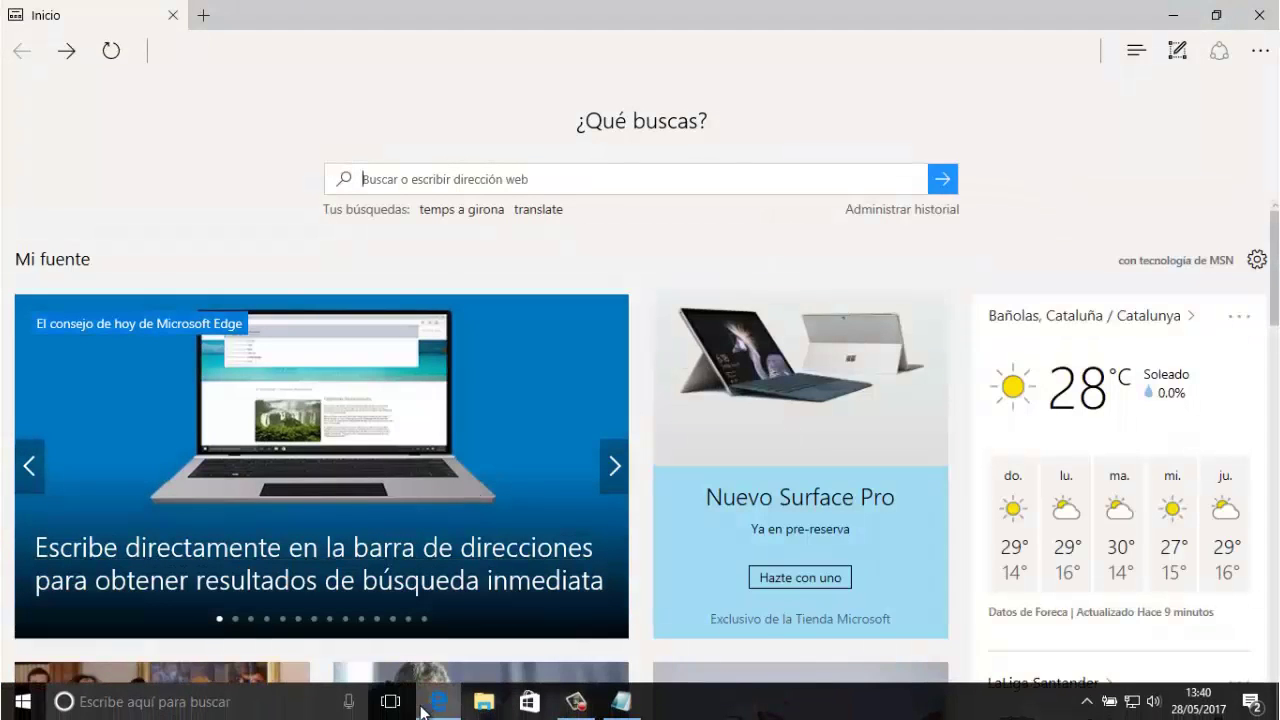
pyautogui.click(390, 701)
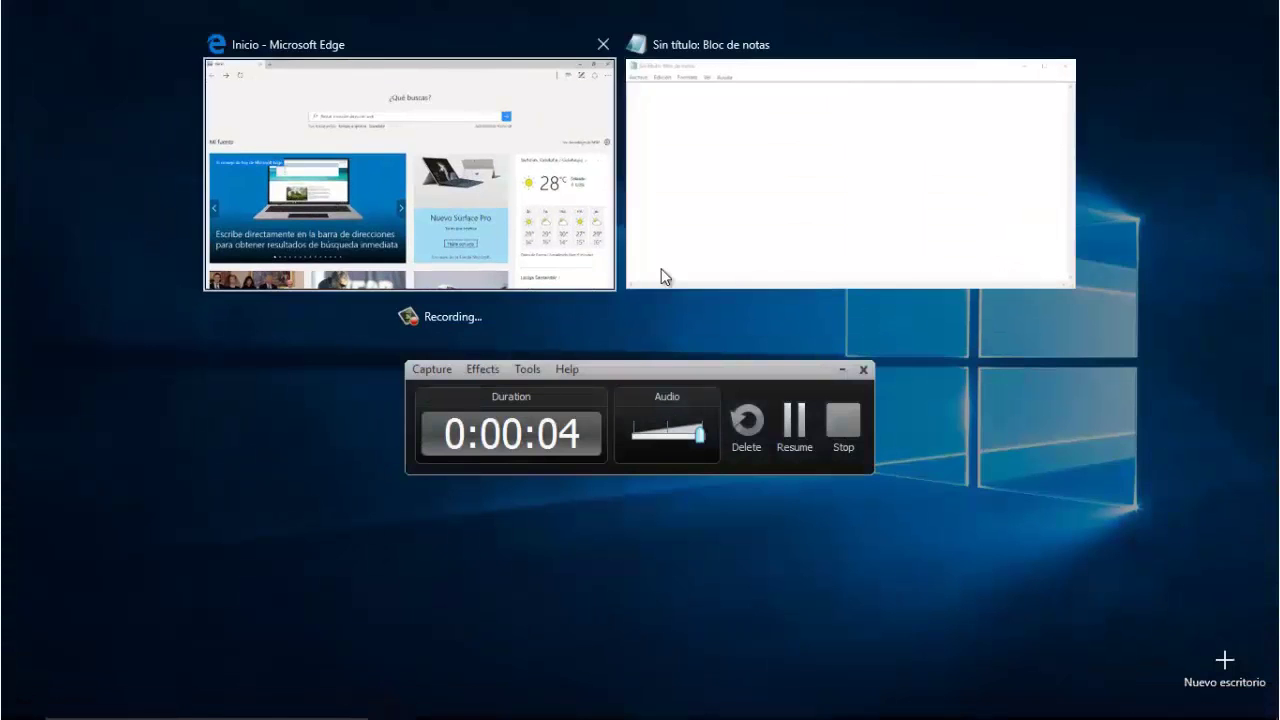
pyautogui.hotkey('alt', 'Tab')
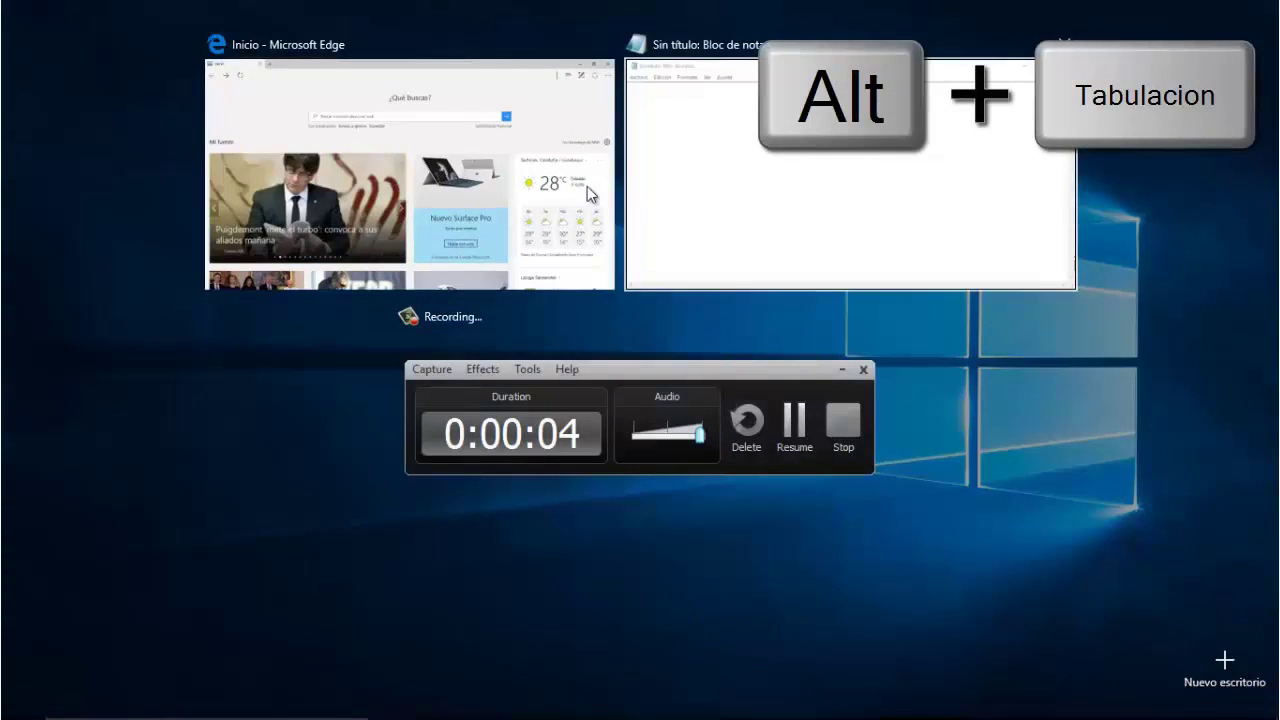
pyautogui.click(500, 174)
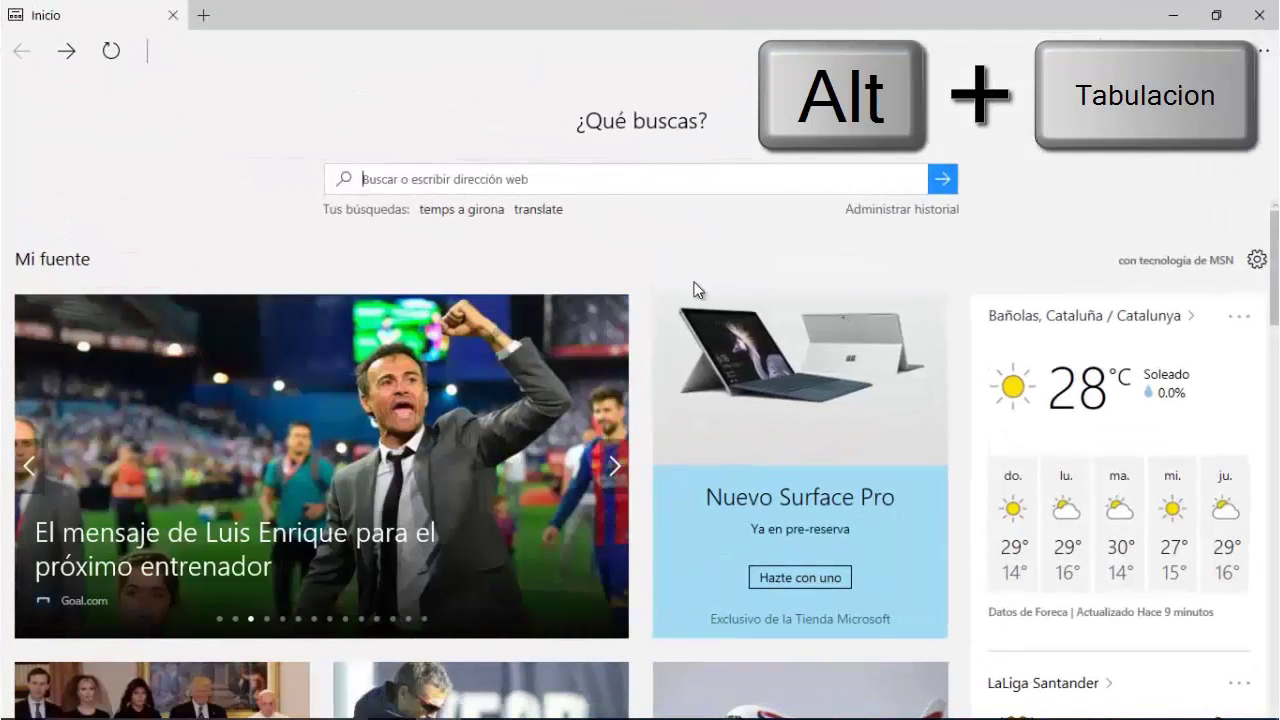
# - Cycle through the open windows to Bloc de notas and write "això es una app de texte"
pyautogui.hotkey('alt', 'Tab')
pyautogui.hotkey('alt', 'Tab')
pyautogui.hotkey('alt', 'Tab')
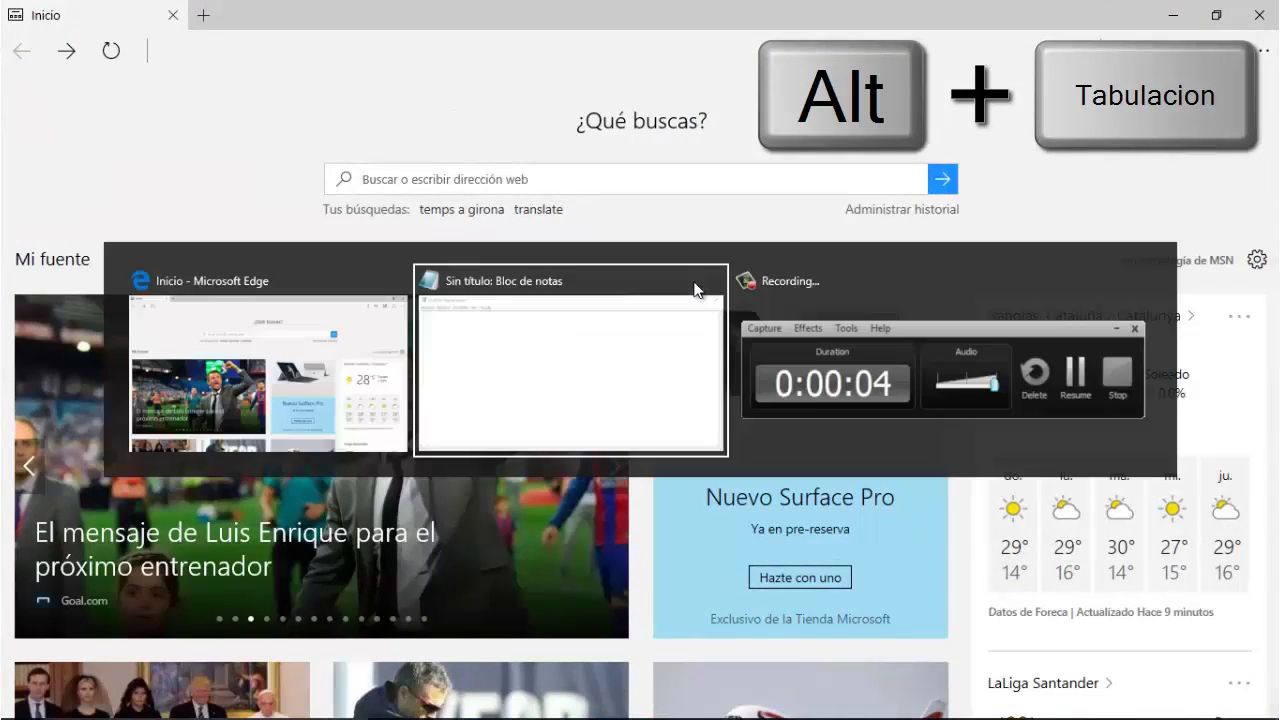
pyautogui.hotkey('alt', 'Tab')
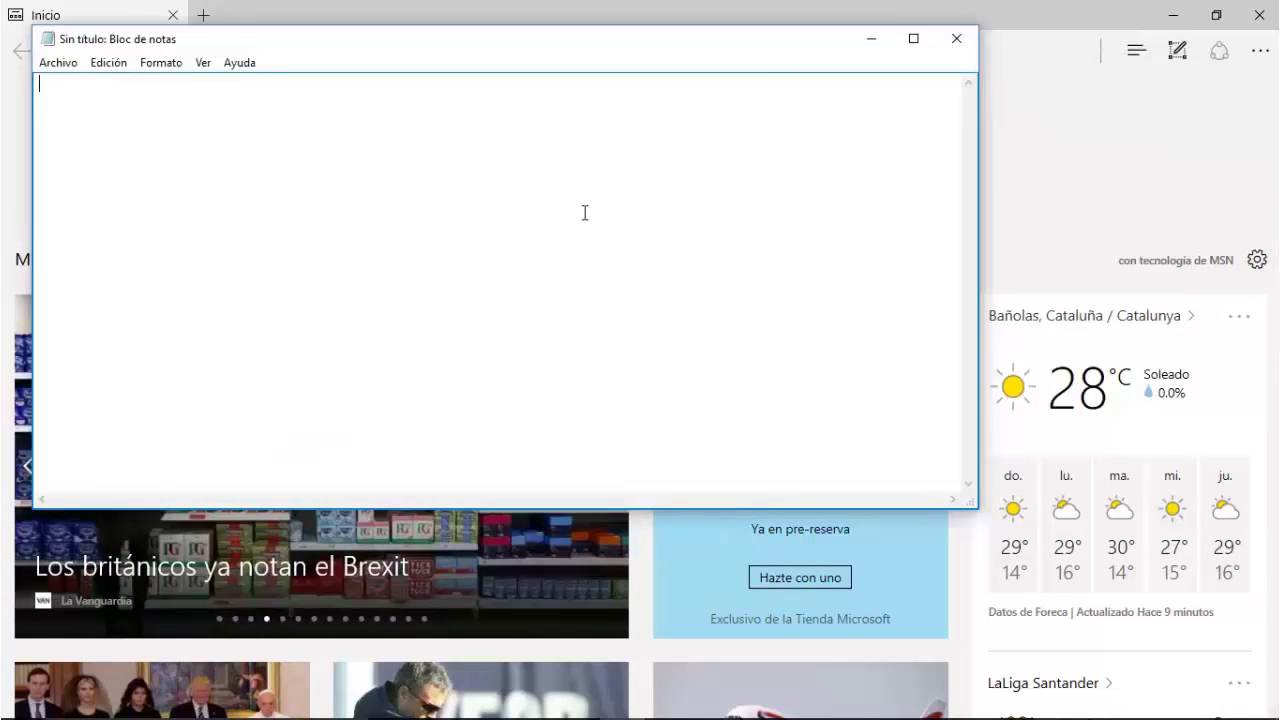
pyautogui.write('això es una ')
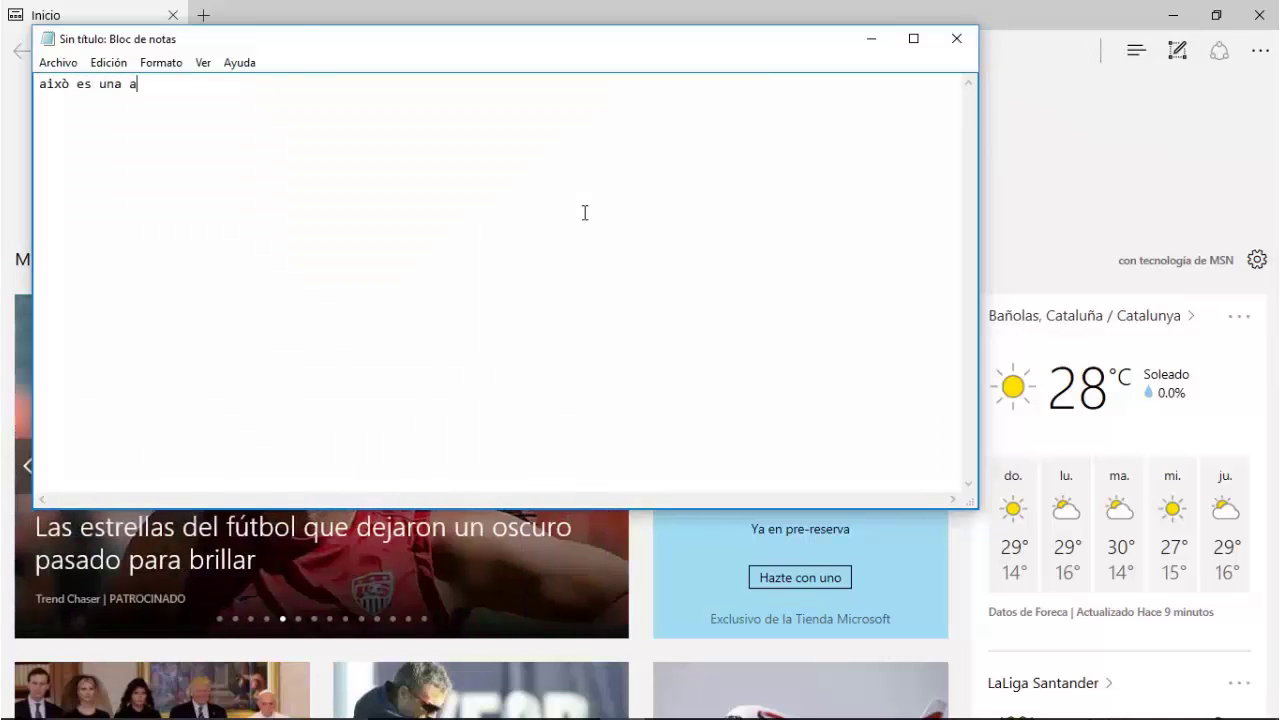
pyautogui.write('app de texte')
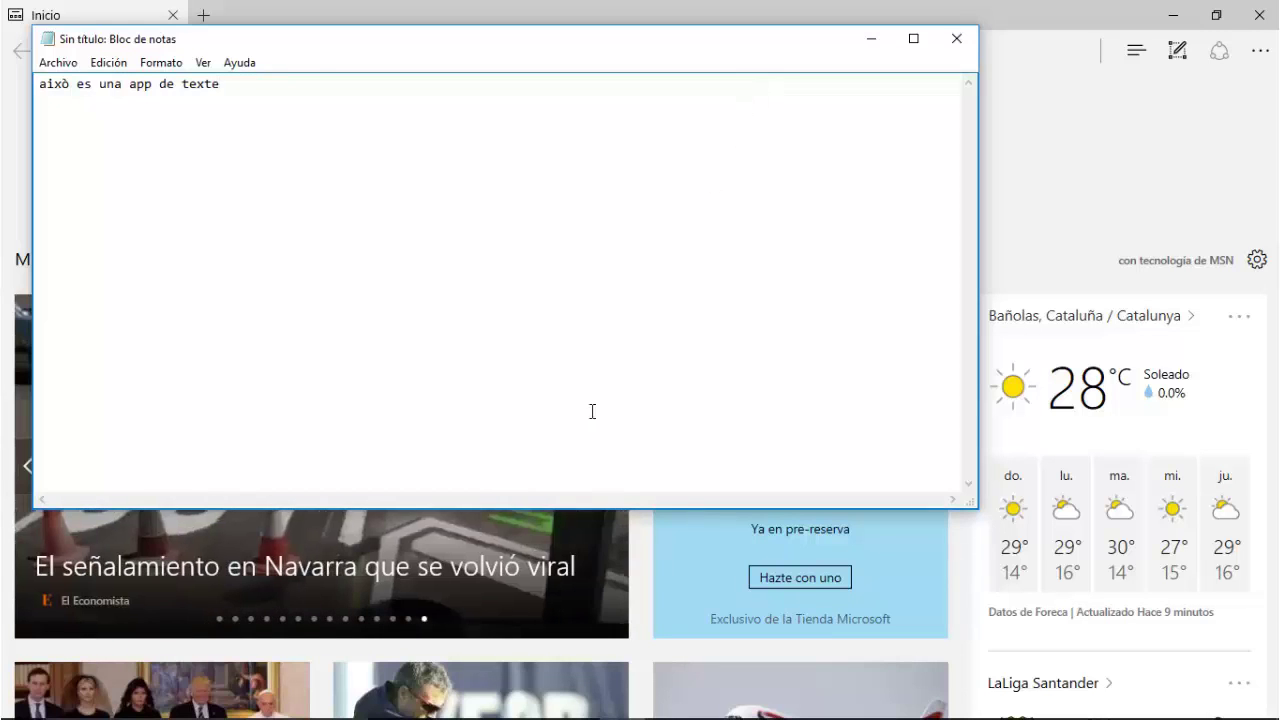
# - Create a second virtual desktop in Task View and switch to Escritorio 2
pyautogui.moveTo(514, 716)
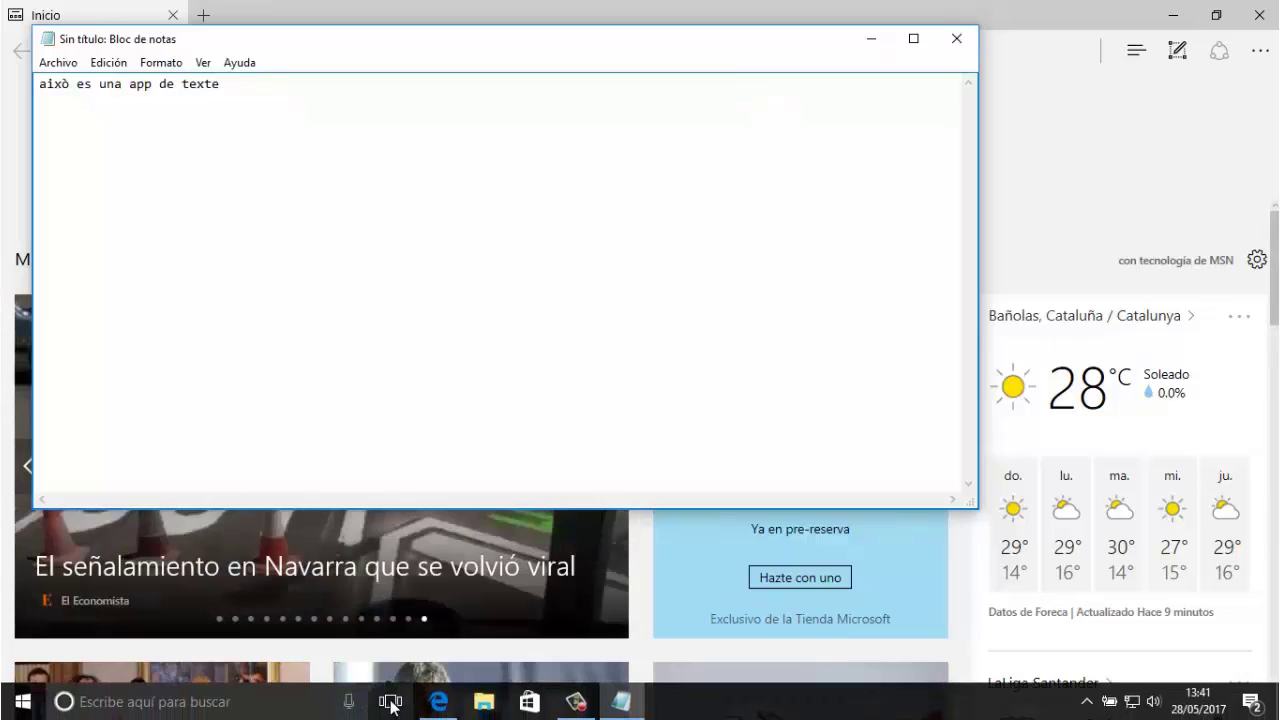
pyautogui.click(390, 709)
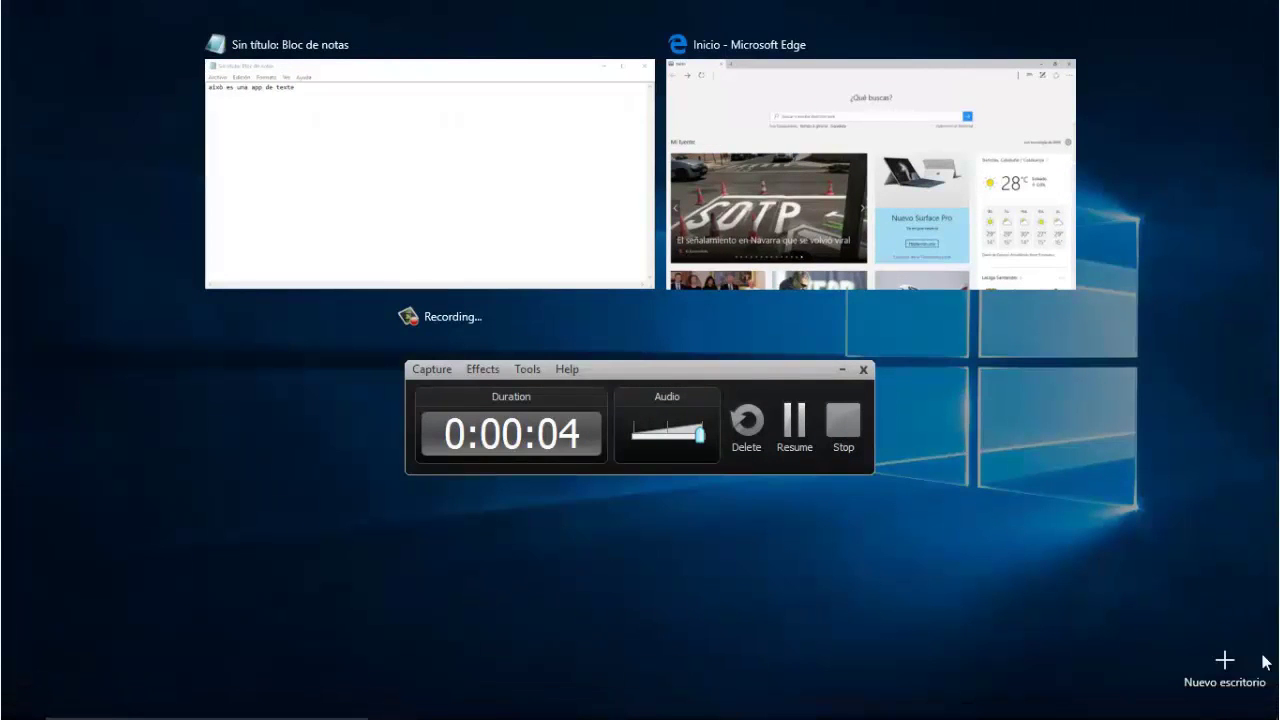
pyautogui.click(1222, 662)
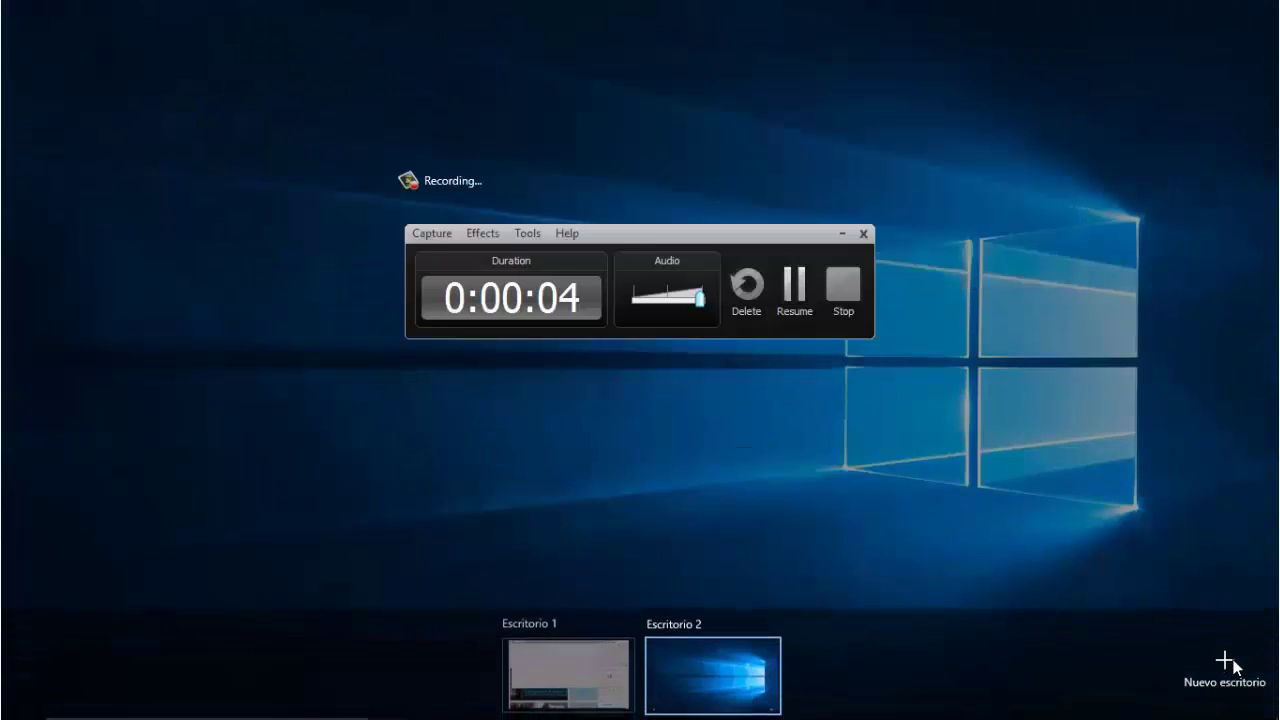
pyautogui.click(731, 674)
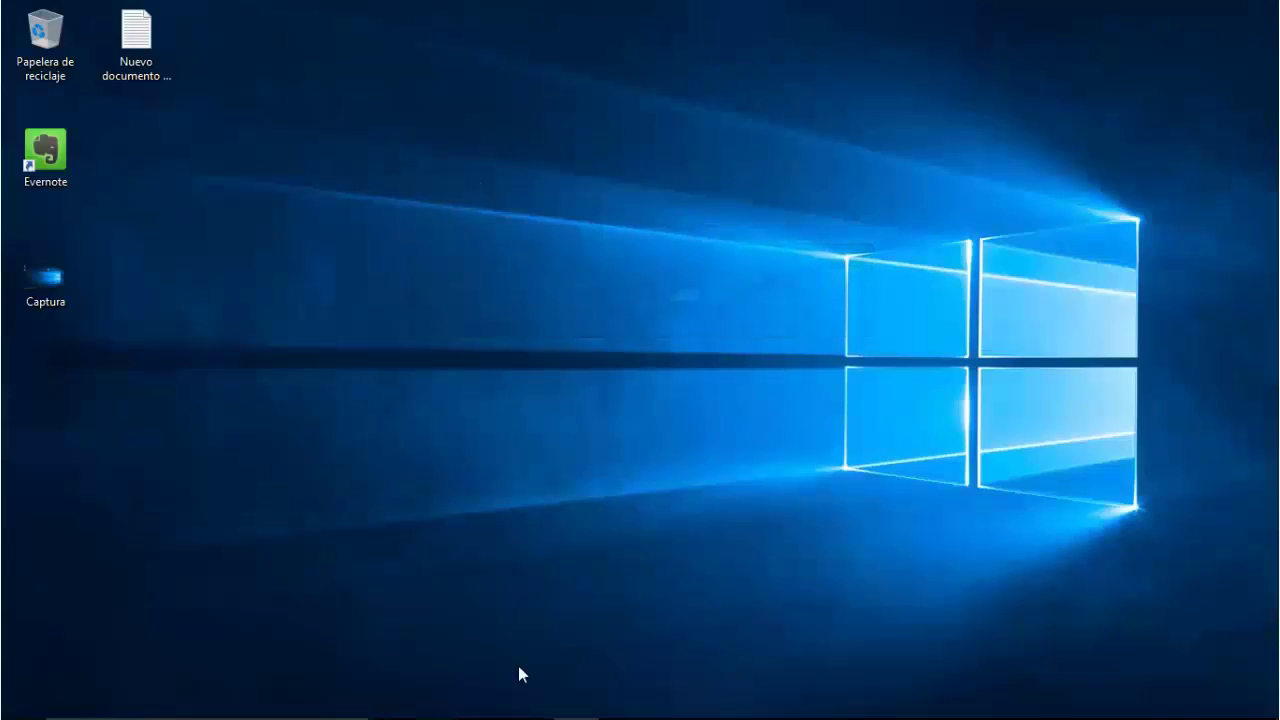
# - Open Microsoft Edge on Escritorio 2 and load the site xarxacontrol.cat
pyautogui.moveTo(518, 712)
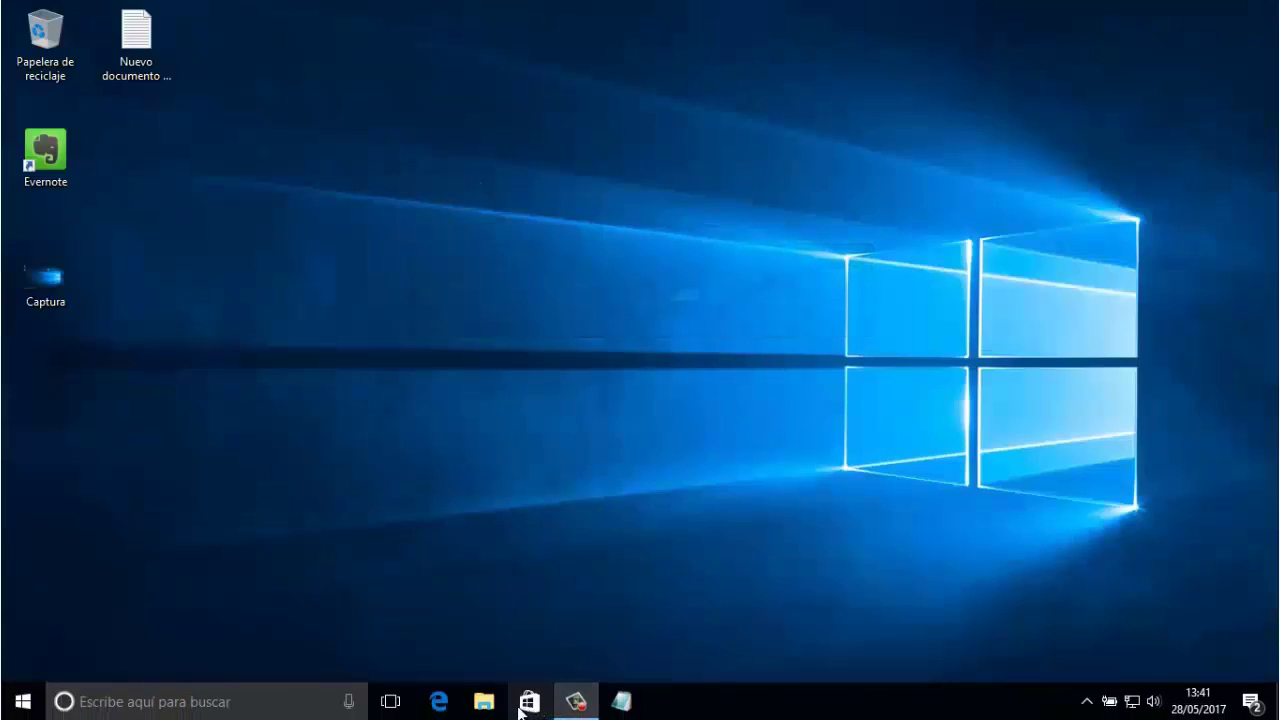
pyautogui.click(439, 701)
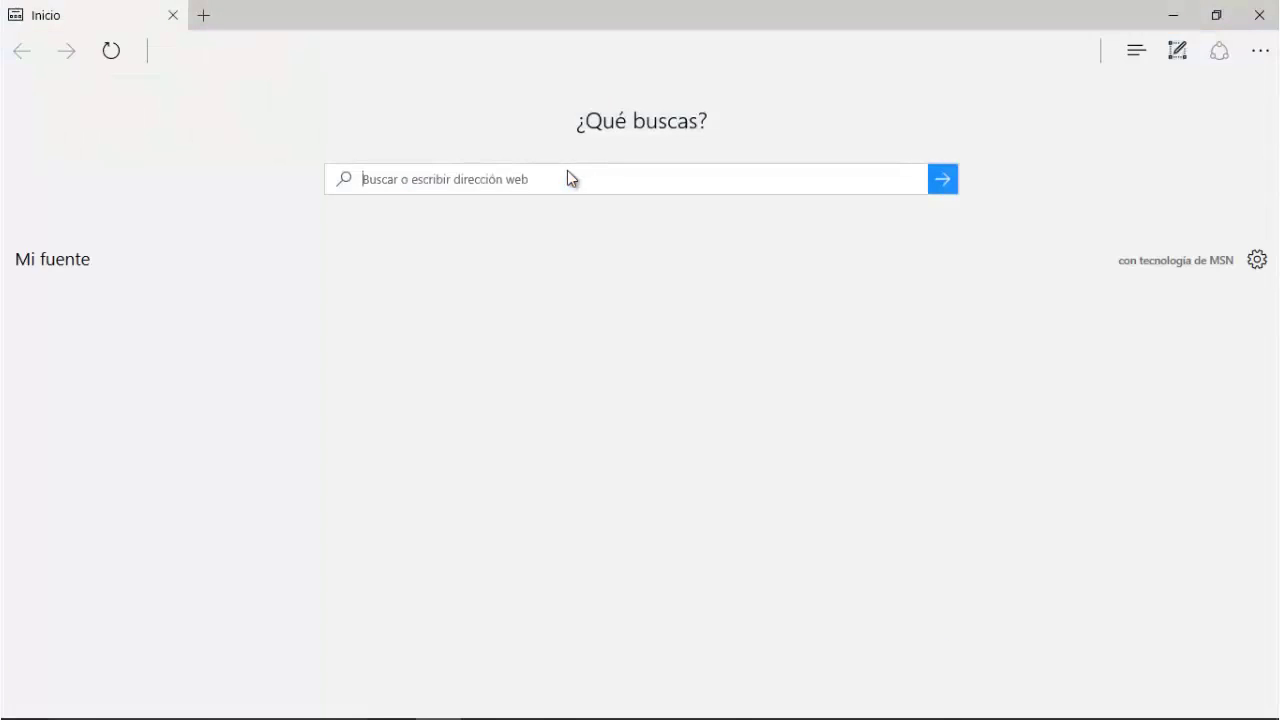
pyautogui.write('xarx')
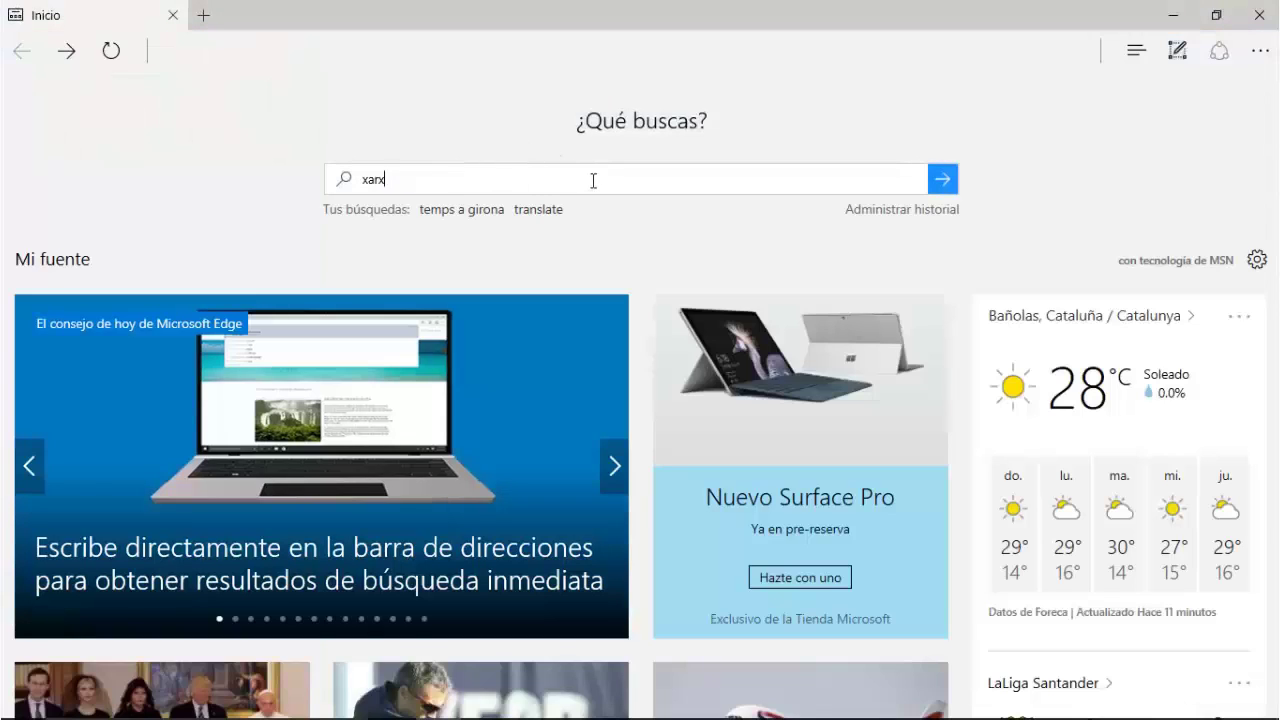
pyautogui.write('acontrollcat')
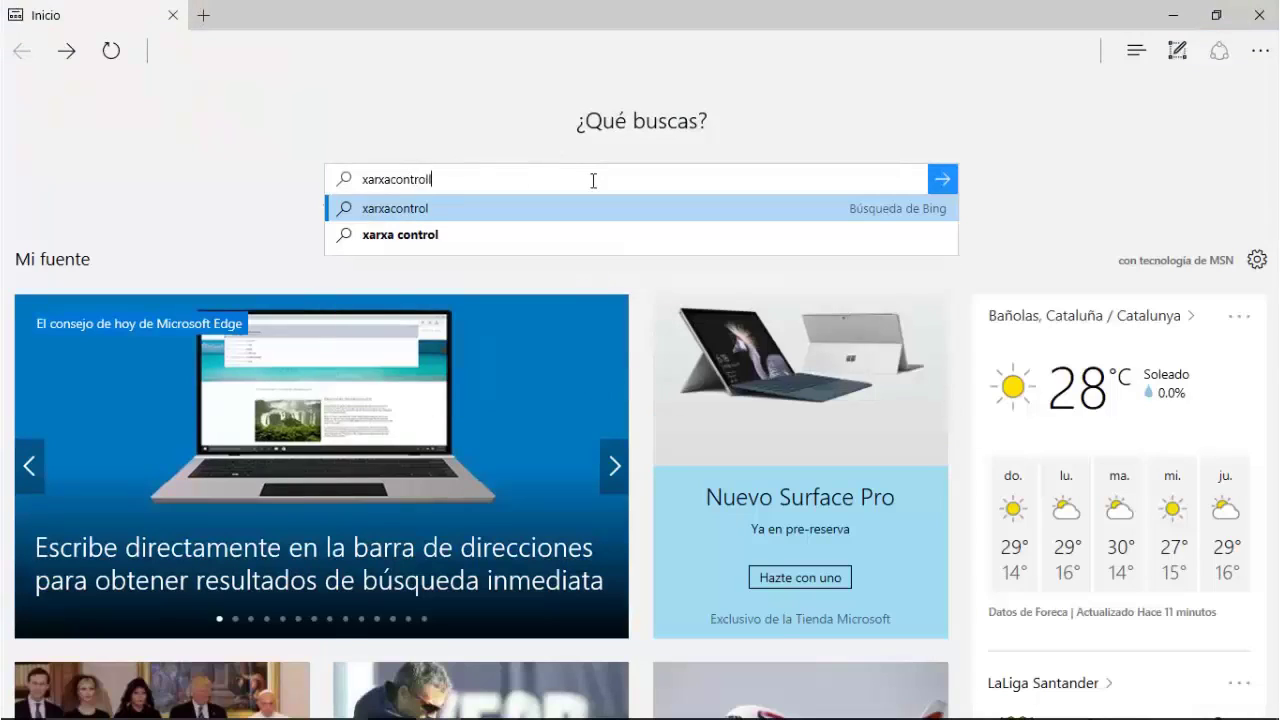
pyautogui.press('BackSpace')
pyautogui.press('BackSpace')
pyautogui.press('BackSpace')
pyautogui.press('BackSpace')
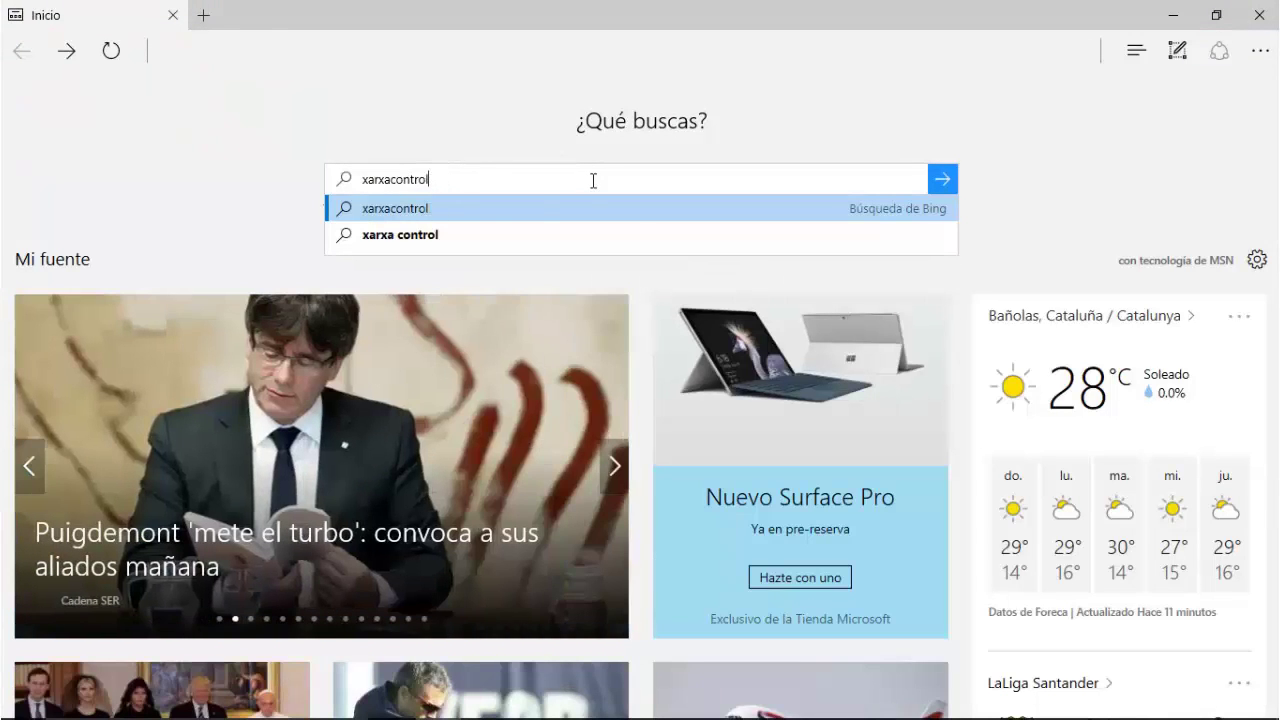
pyautogui.write('.cat')
pyautogui.press('Return')
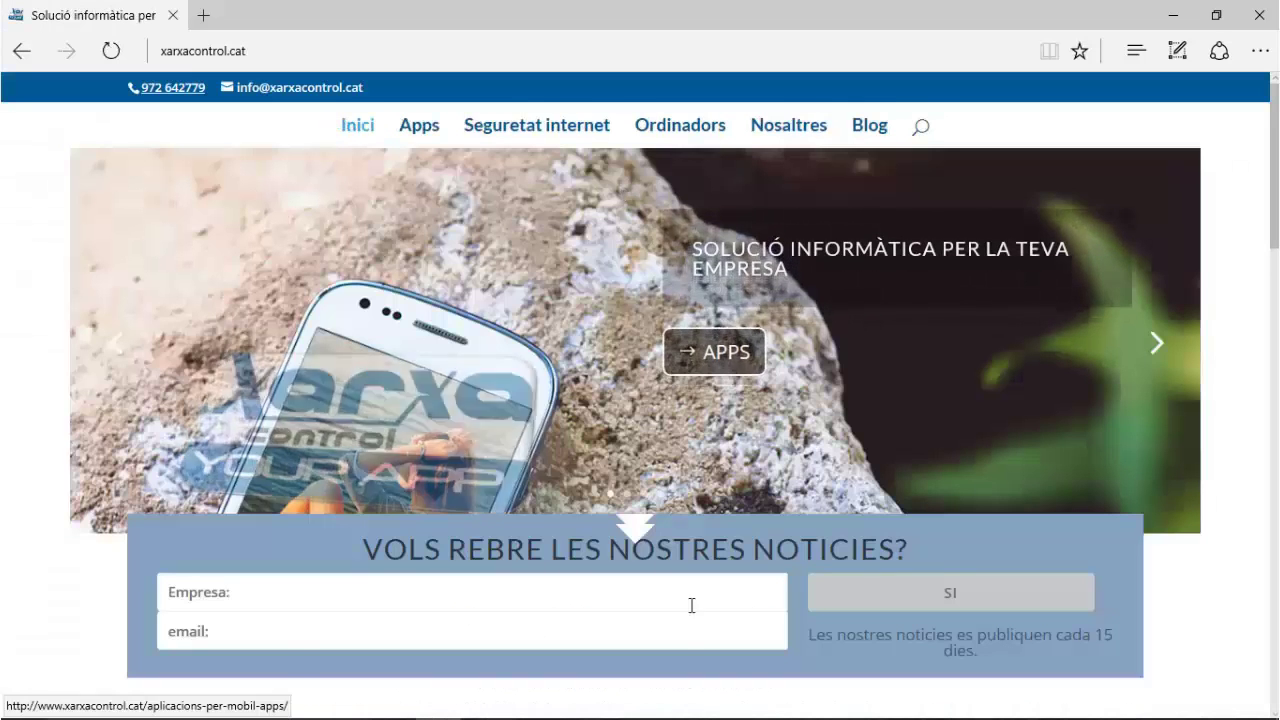
# - Preview both desktops in Task View, move the Bloc de notas window from Escritorio 1 to Escritorio 2, and open Escritorio 1
pyautogui.moveTo(657, 705)
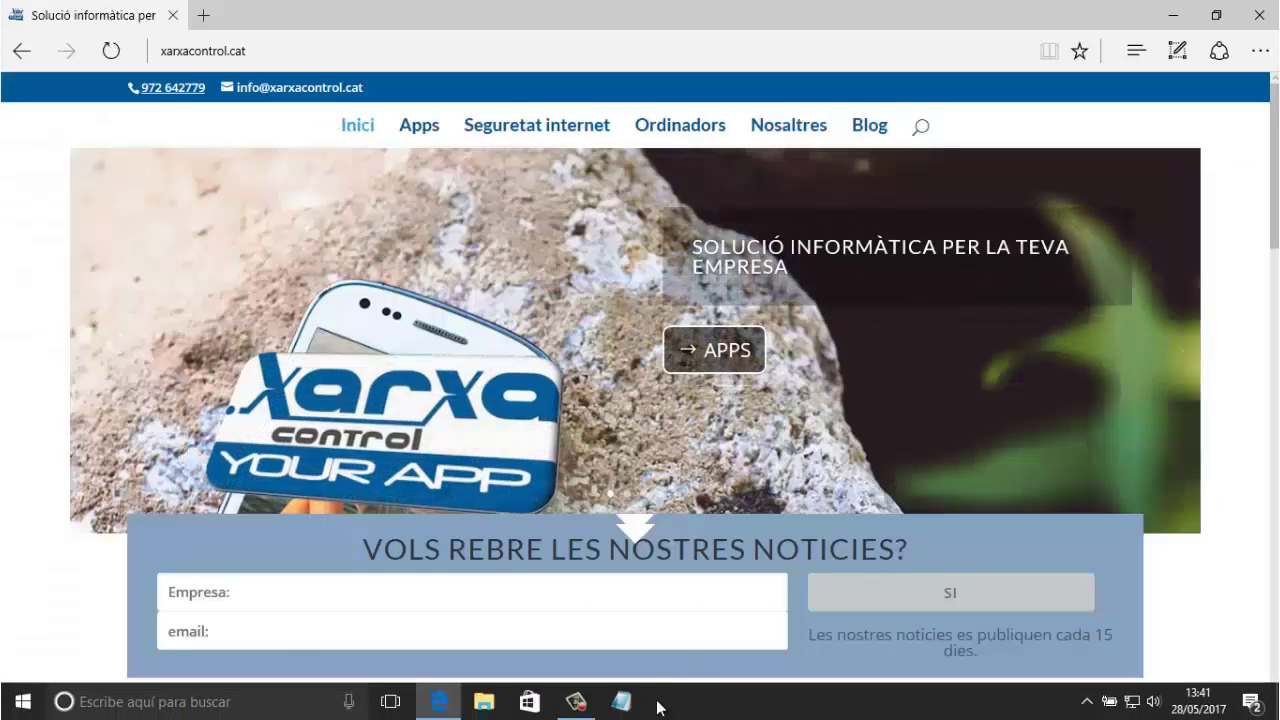
pyautogui.click(390, 701)
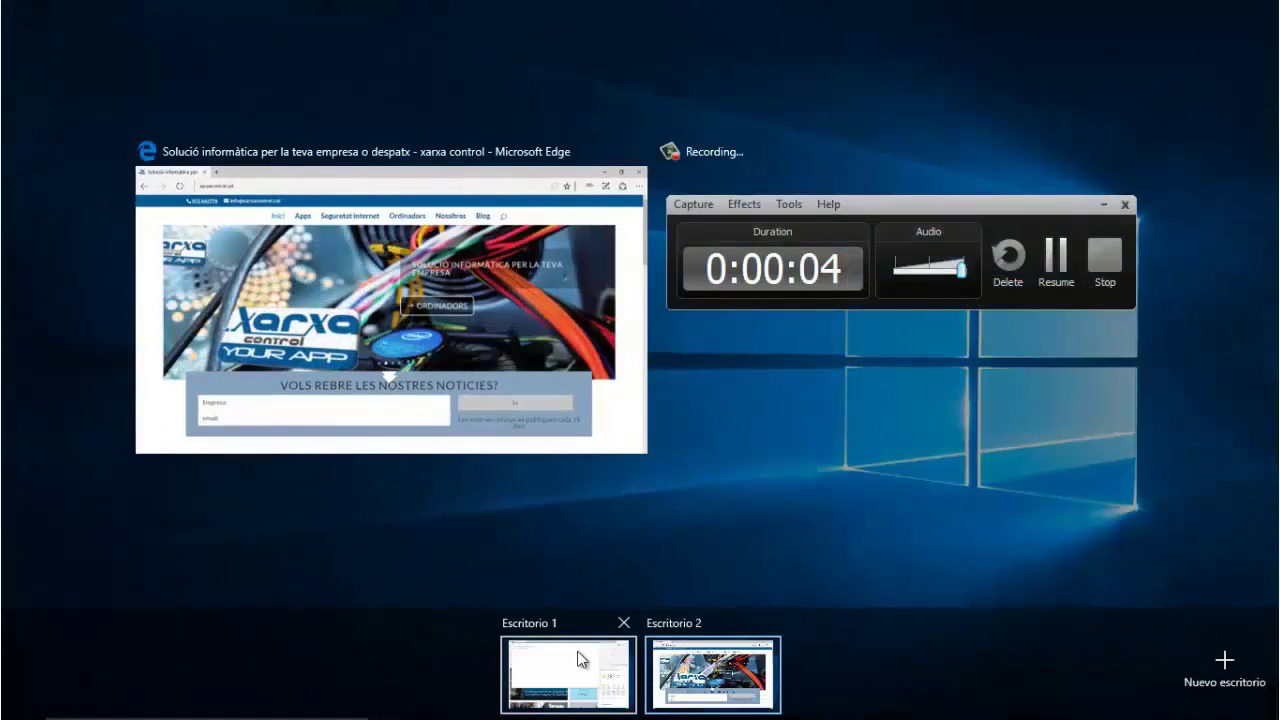
pyautogui.moveTo(580, 657)
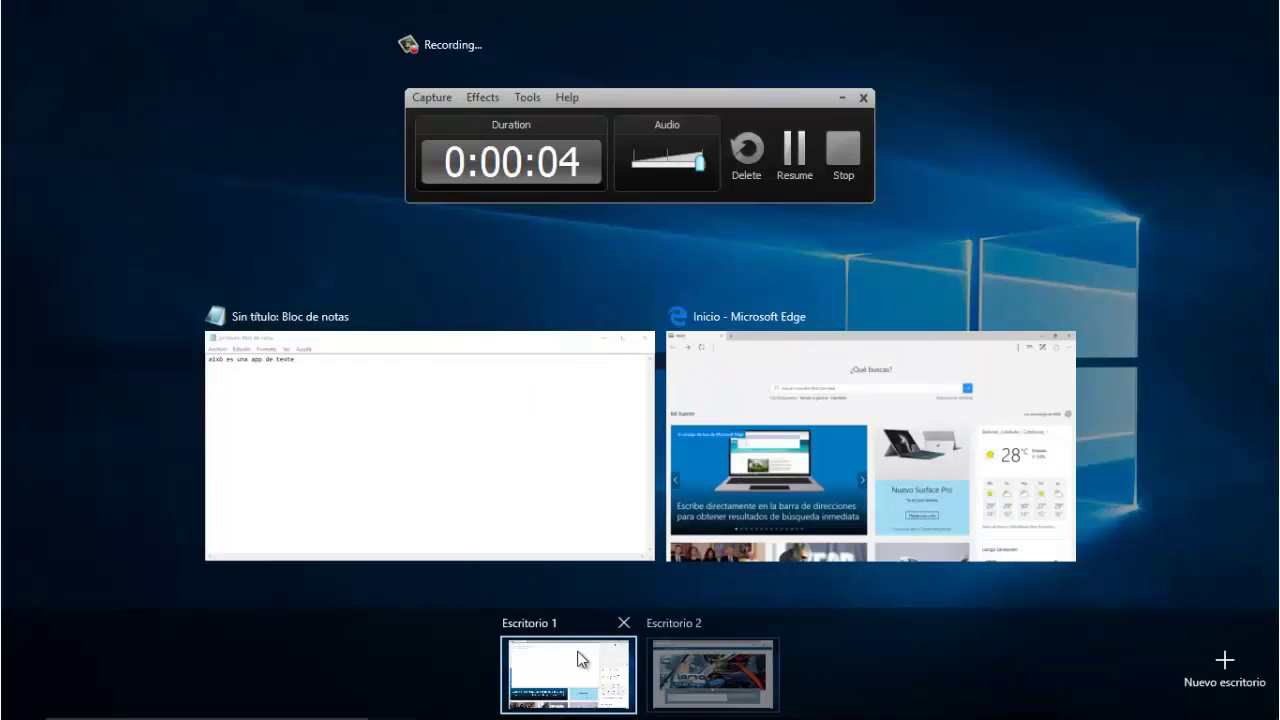
pyautogui.moveTo(699, 651)
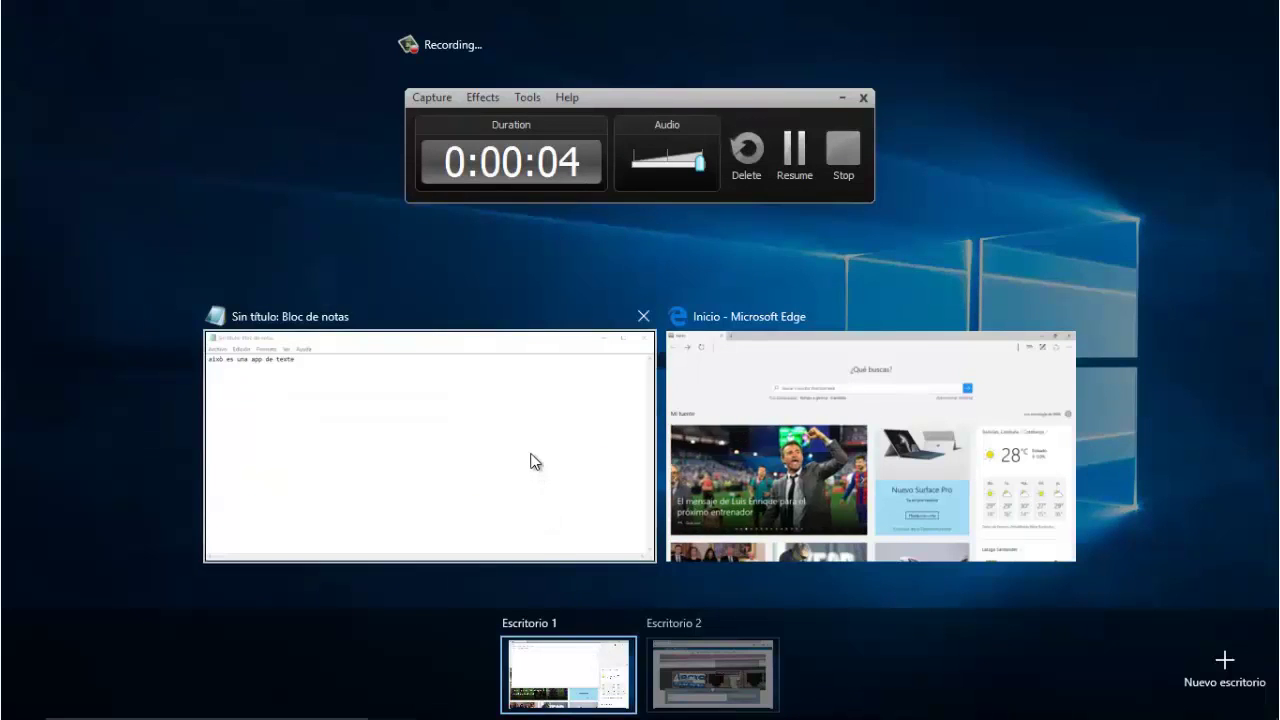
pyautogui.moveTo(549, 477); pyautogui.dragTo(731, 677)
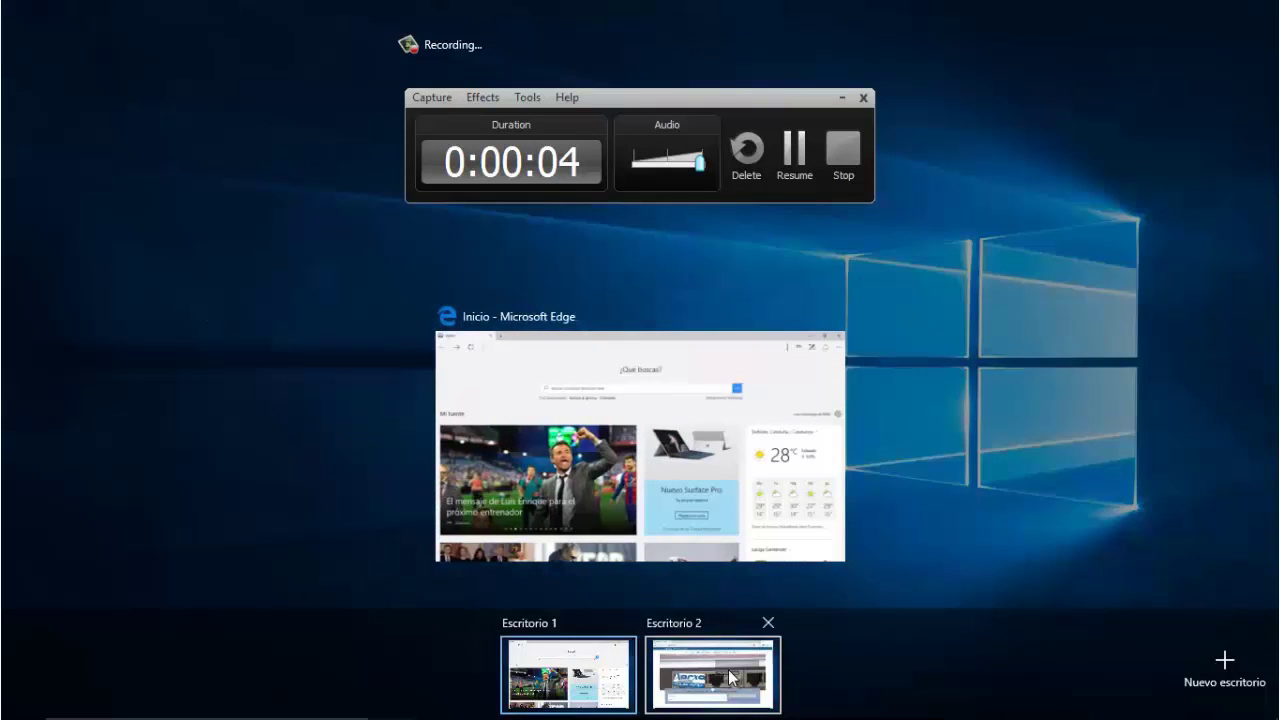
pyautogui.click(595, 674)
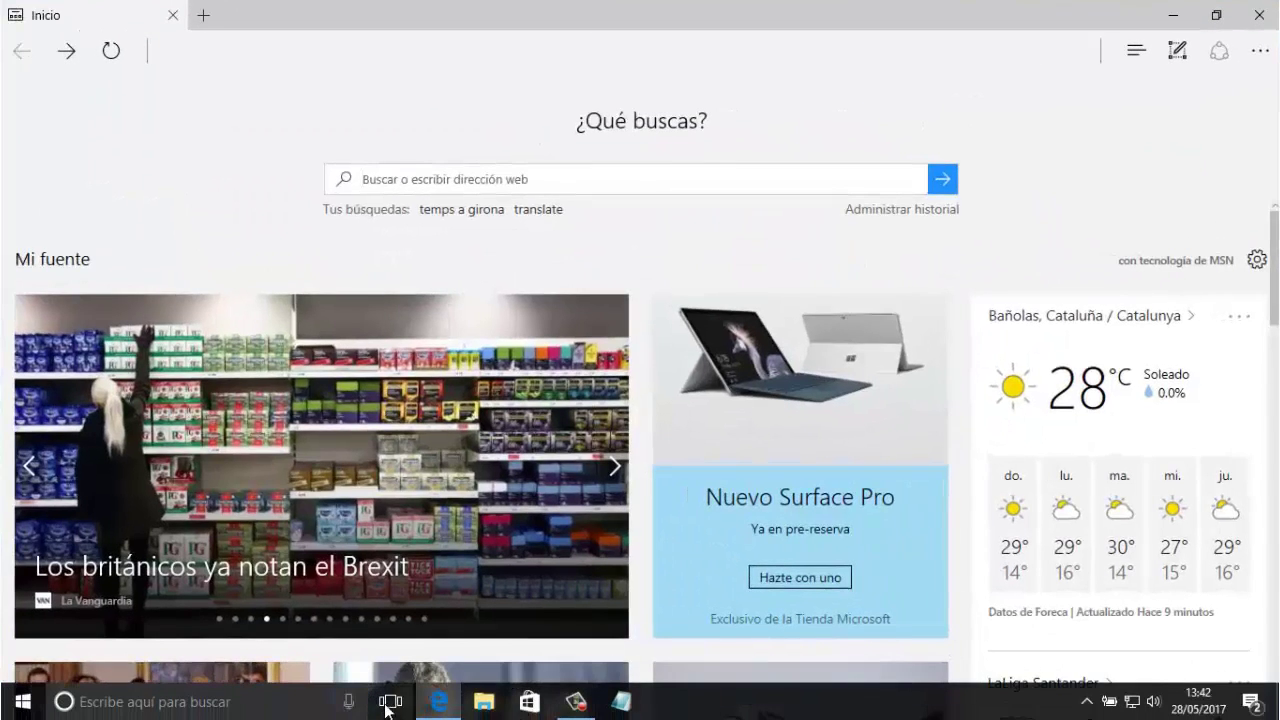
# - Return to Escritorio 2, minimize its browser window and reposition the Bloc de notas window clear of the desktop icons
pyautogui.click(386, 706)
pyautogui.click(718, 655)
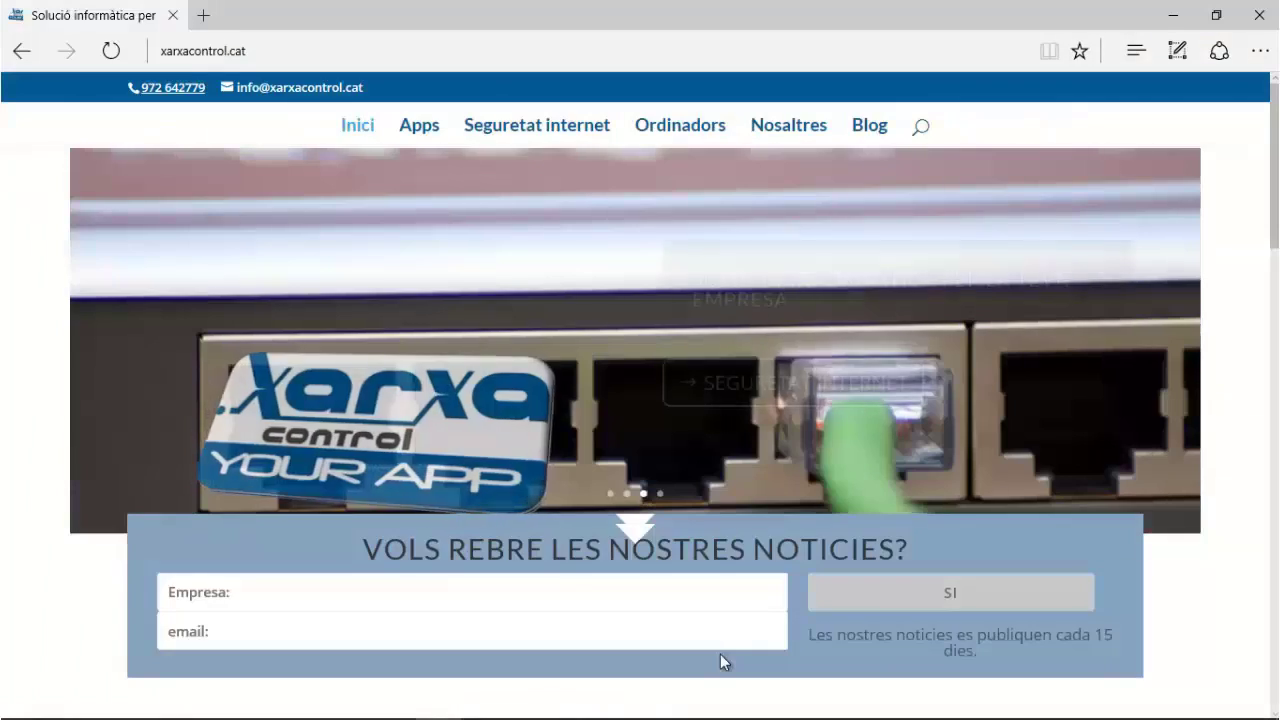
pyautogui.click(1176, 18)
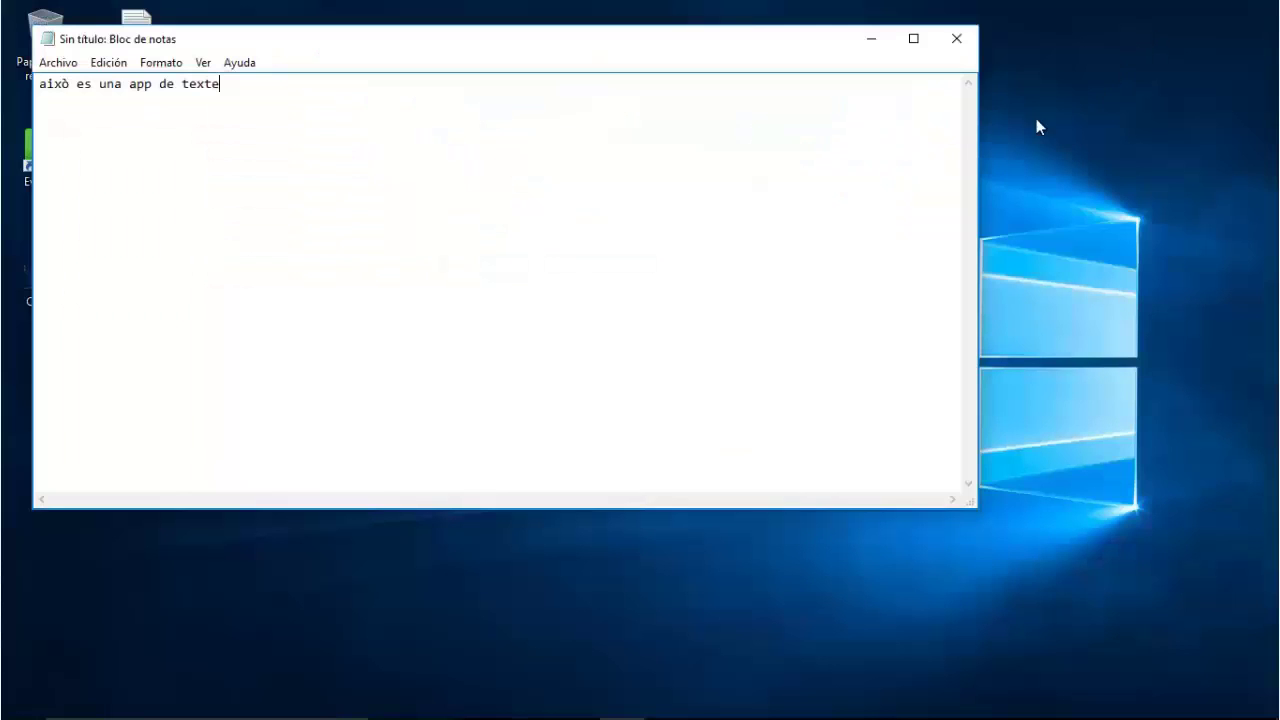
pyautogui.moveTo(415, 42); pyautogui.dragTo(688, 60)
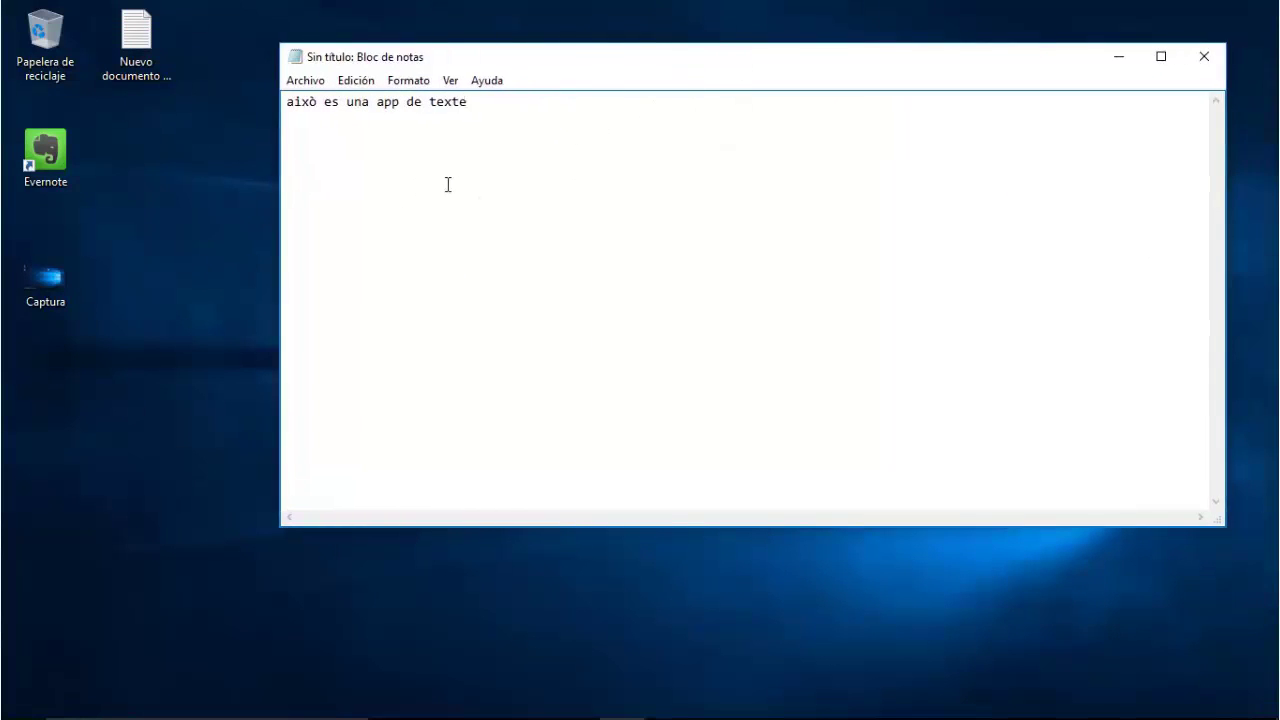
# - Switch from Escritorio 2 to Escritorio 1 through Task View
pyautogui.moveTo(495, 716)
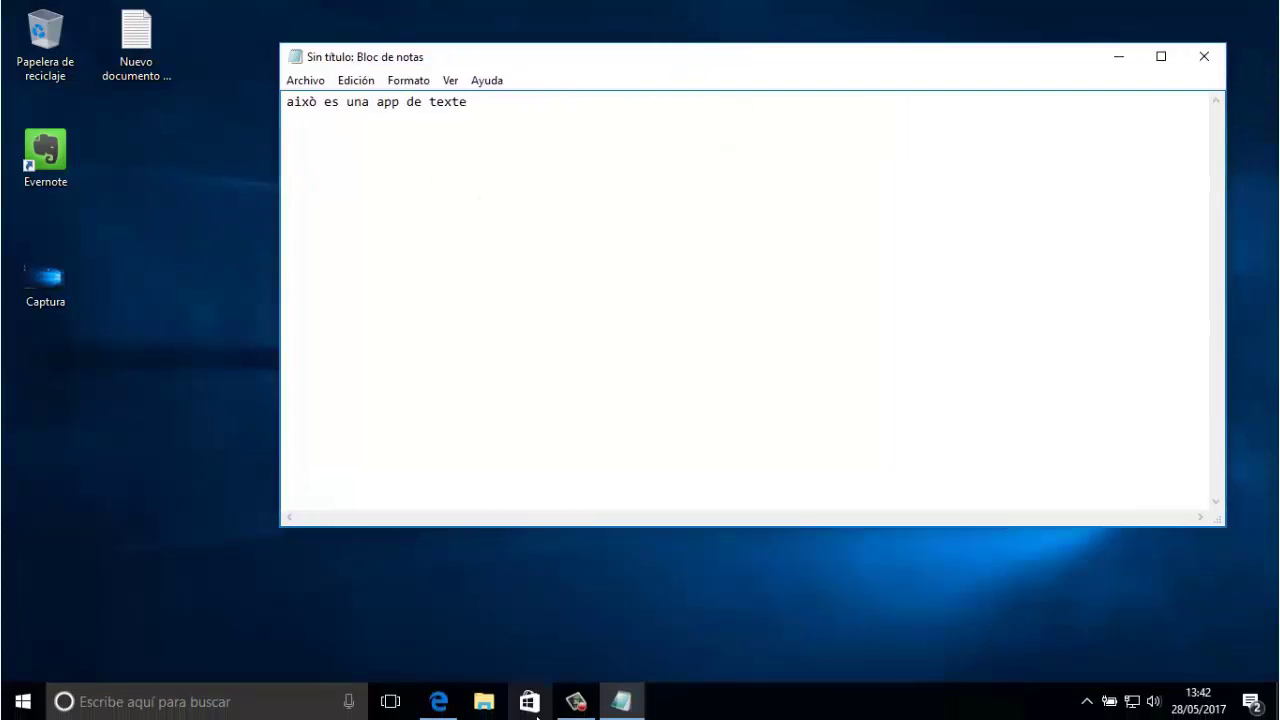
pyautogui.click(391, 702)
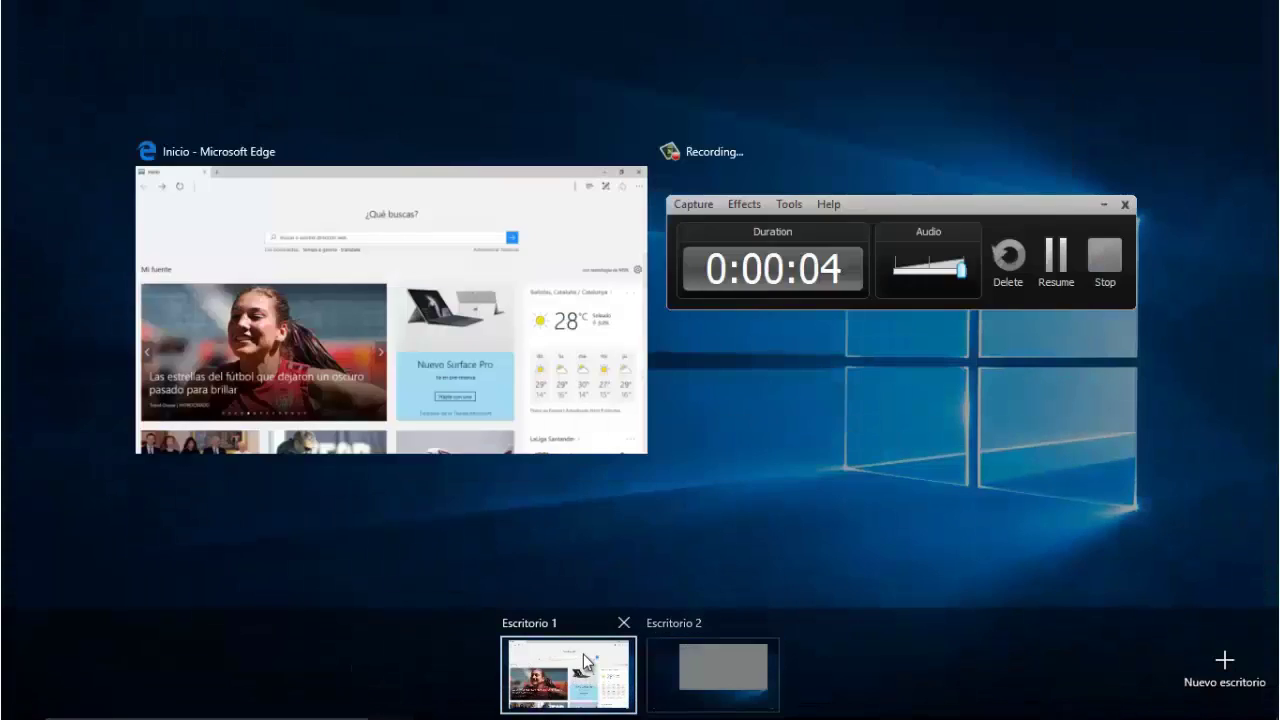
pyautogui.click(583, 662)
pyautogui.click(583, 654)
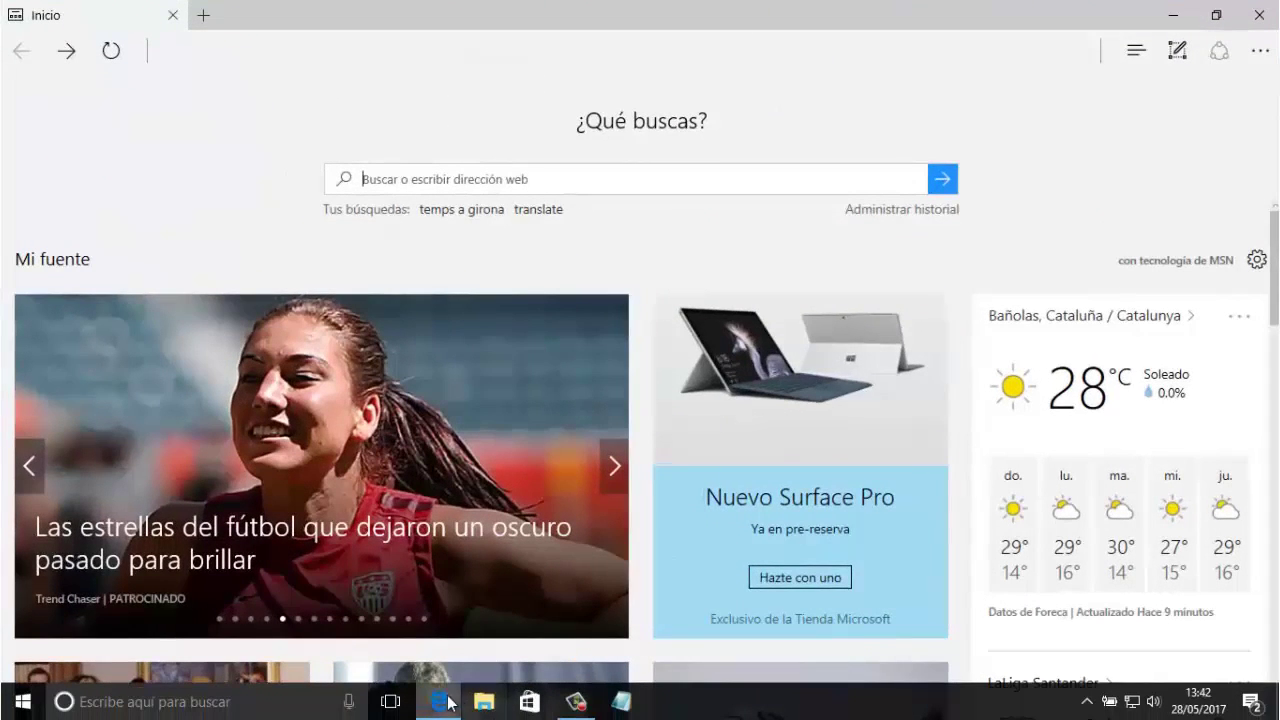
# - Preview Escritorio 2 in Task View, close that desktop and select the xarxacontrol.cat browser window
pyautogui.click(391, 702)
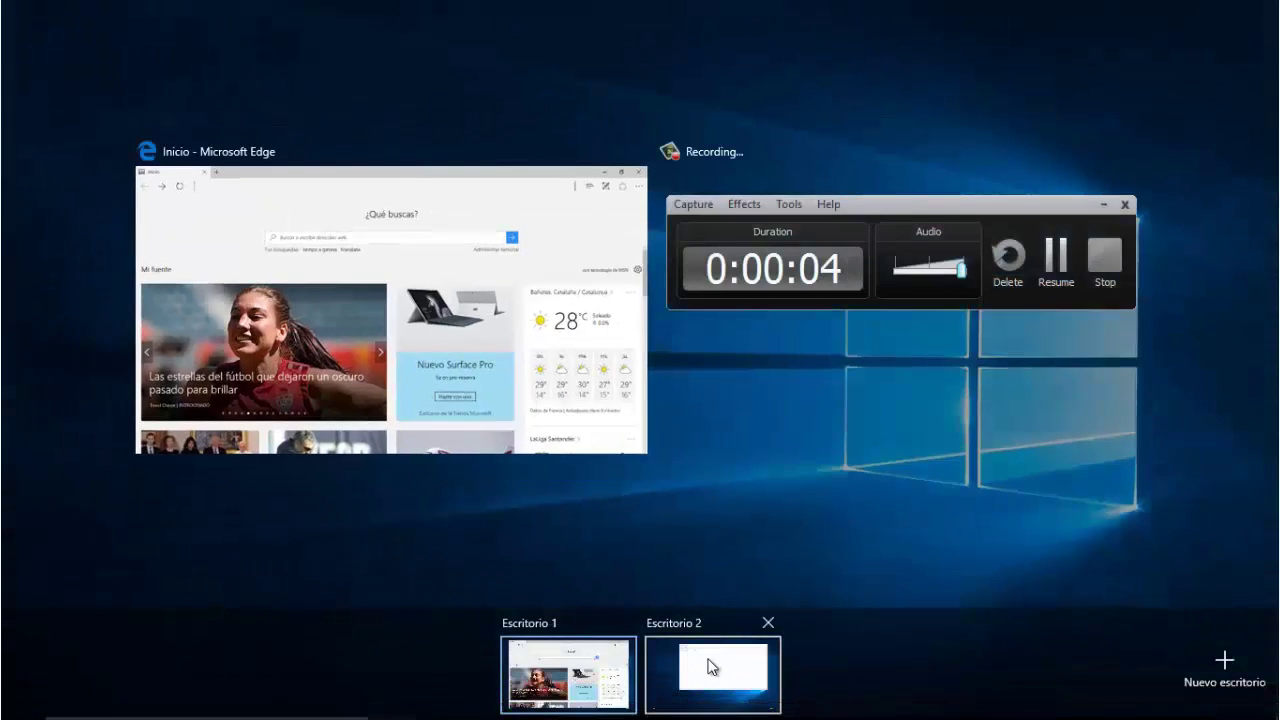
pyautogui.moveTo(705, 666)
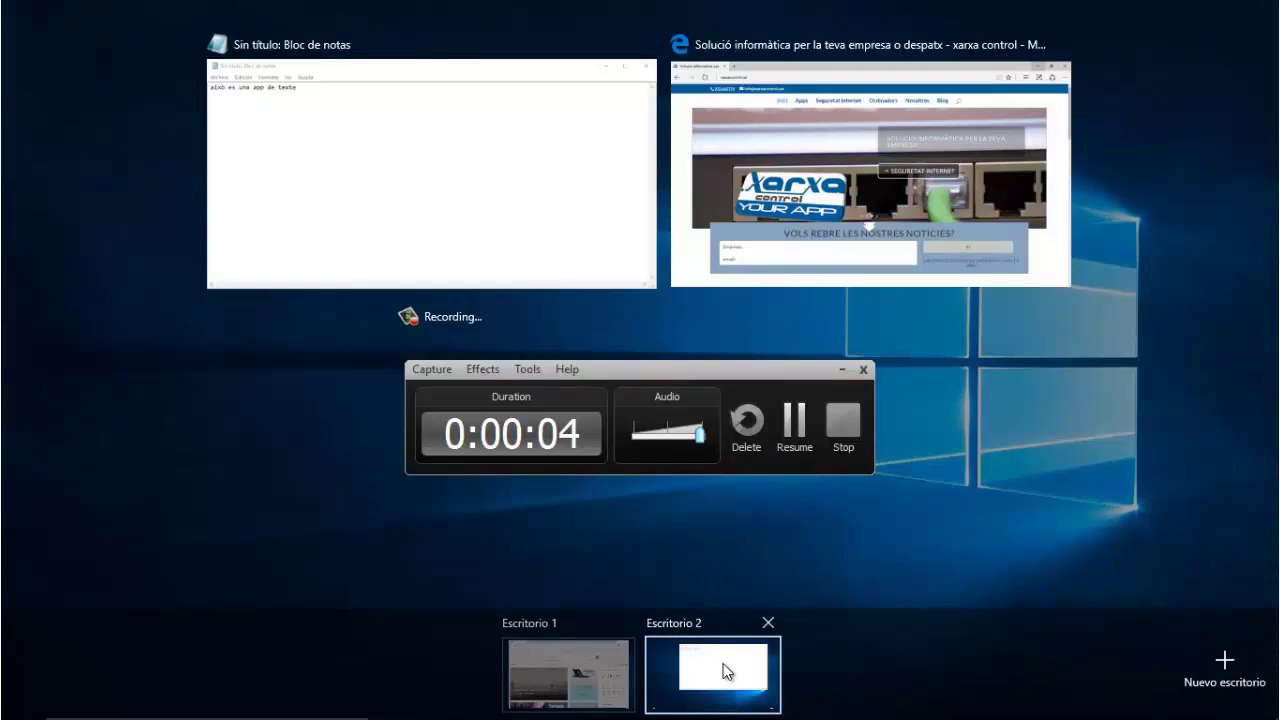
pyautogui.click(768, 623)
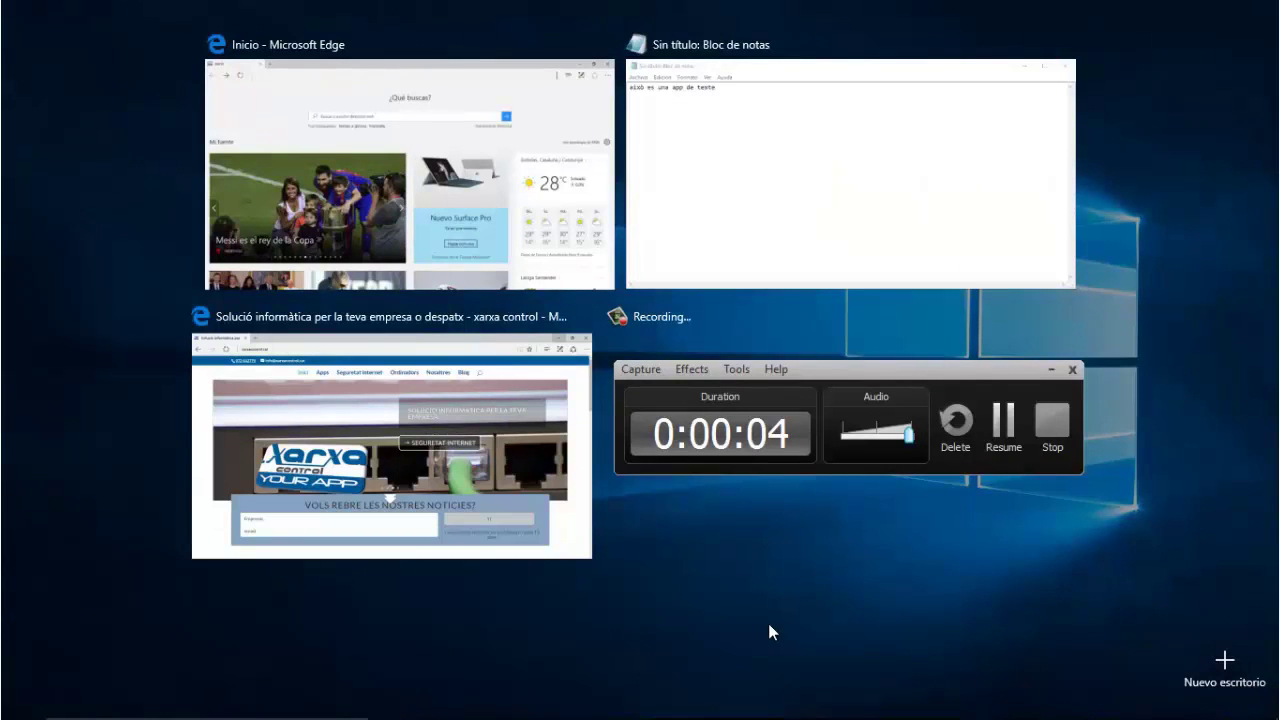
pyautogui.click(481, 487)
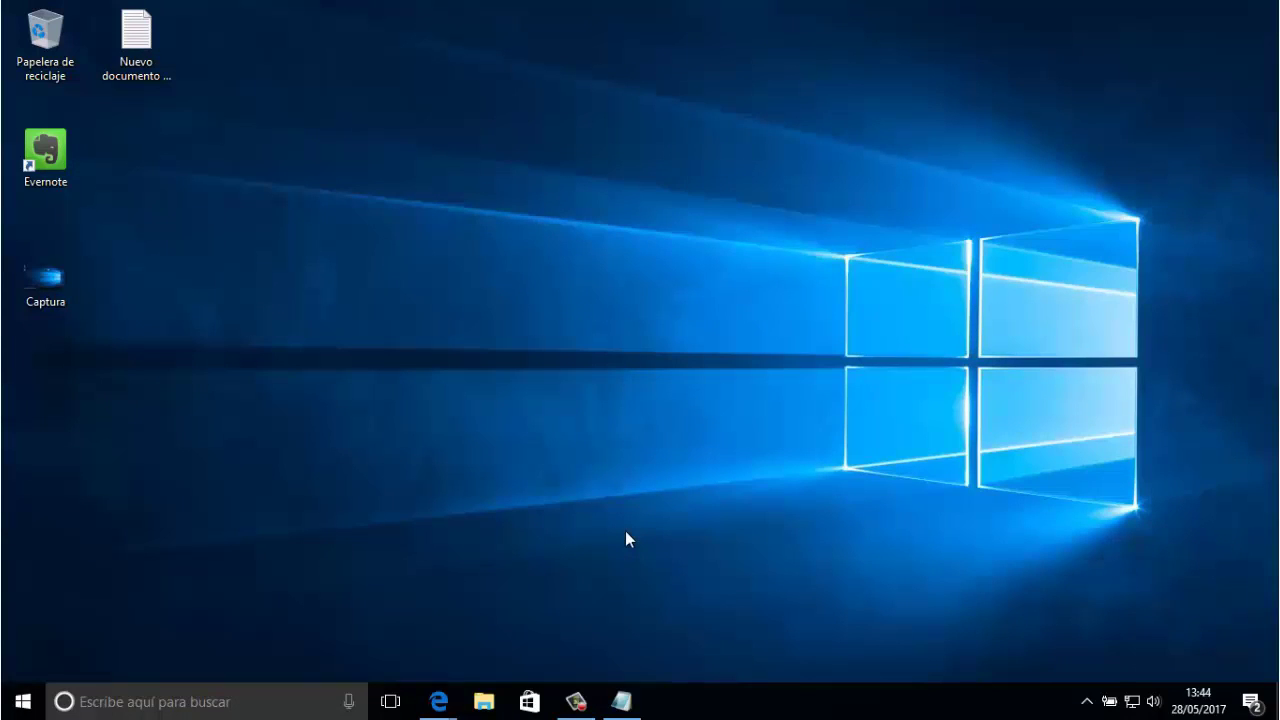
# - Restore and minimize the Bloc de notas window again, and open Calculadora
pyautogui.click(622, 701)
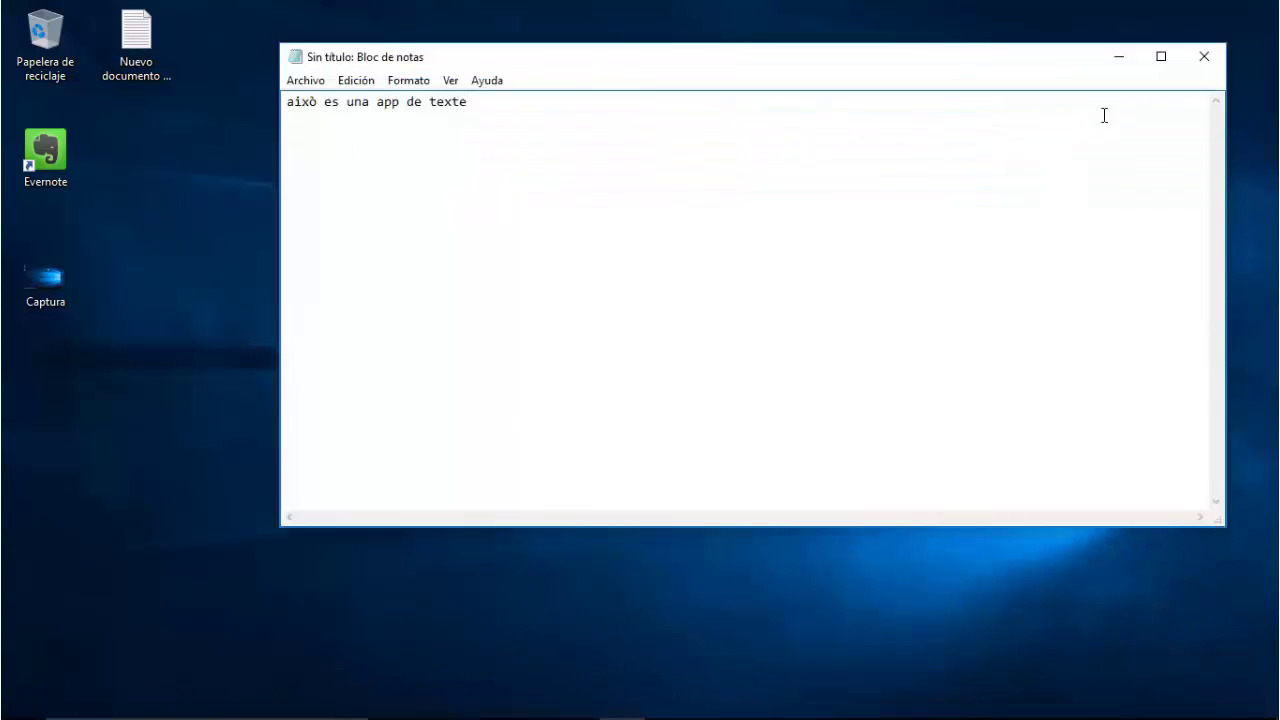
pyautogui.click(1118, 58)
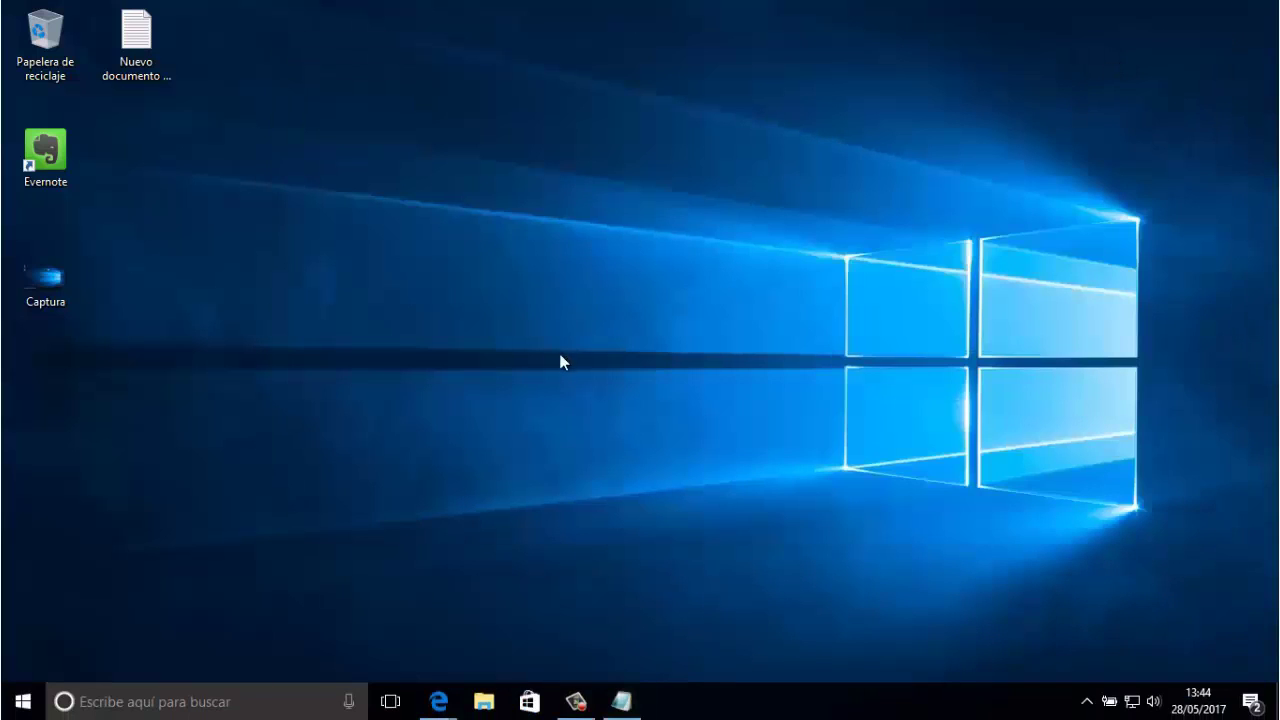
pyautogui.click(22, 701)
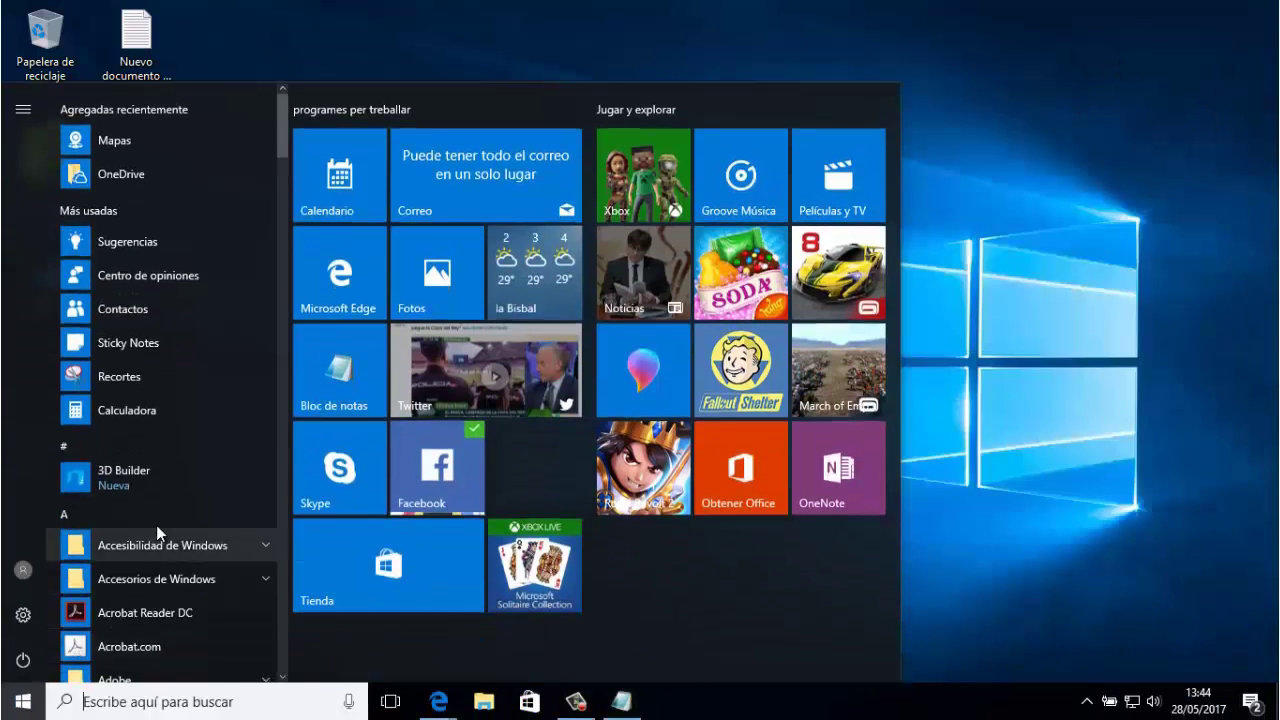
pyautogui.click(142, 411)
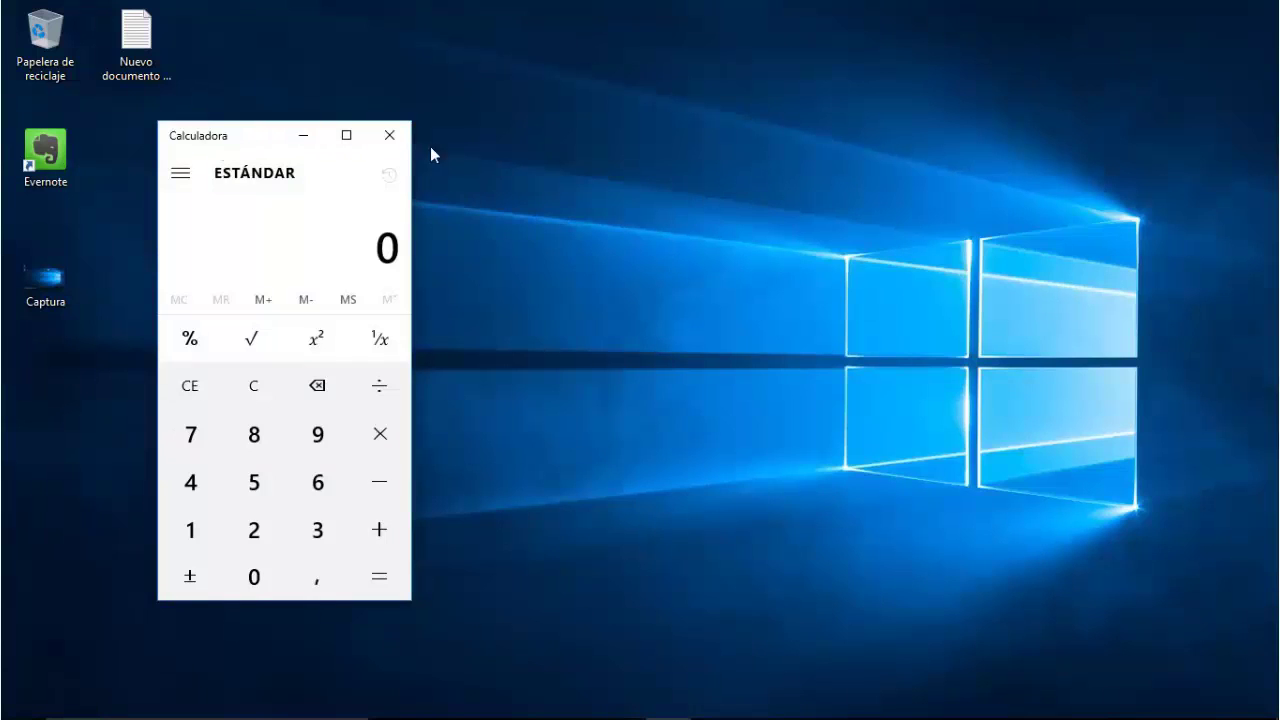
# - Browse Calculadora's list of modes, and maximize and restore its window twice, the second time by moving it to the screen's upper edge
pyautogui.click(182, 175)
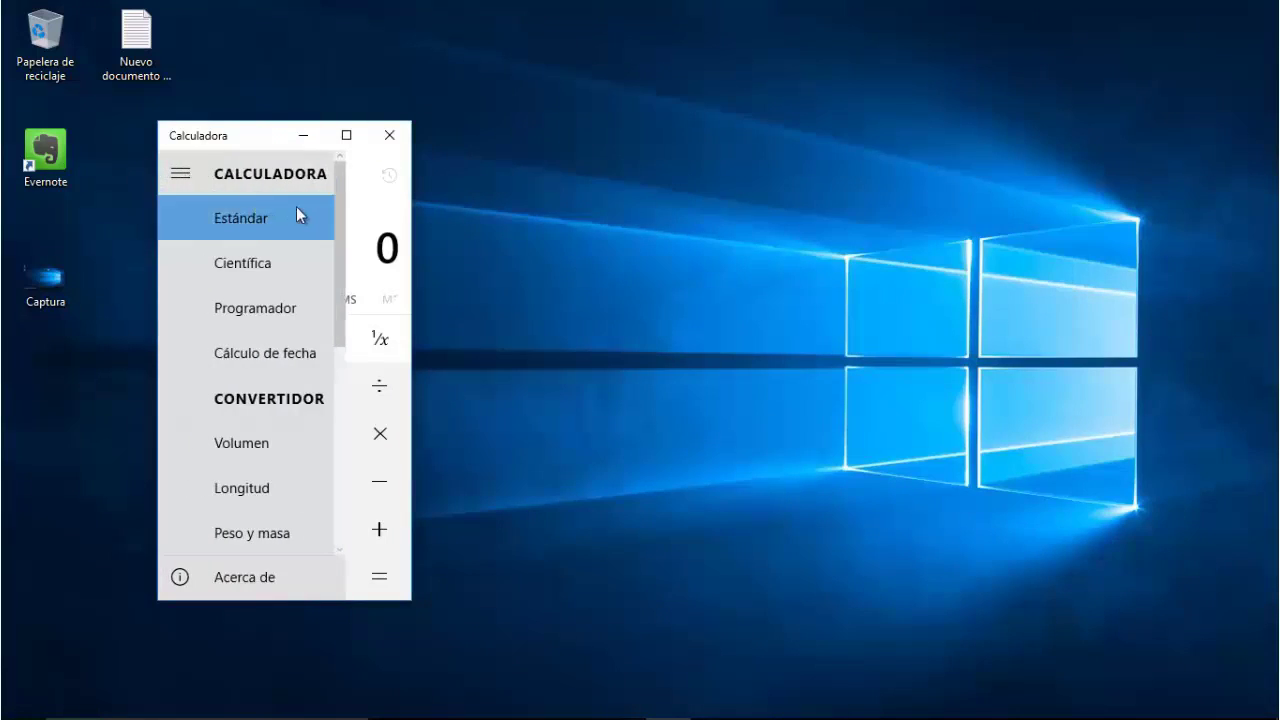
pyautogui.moveTo(340, 208)
pyautogui.mouseDown()
pyautogui.moveTo(325, 428)
pyautogui.moveTo(330, 205)
pyautogui.mouseUp()
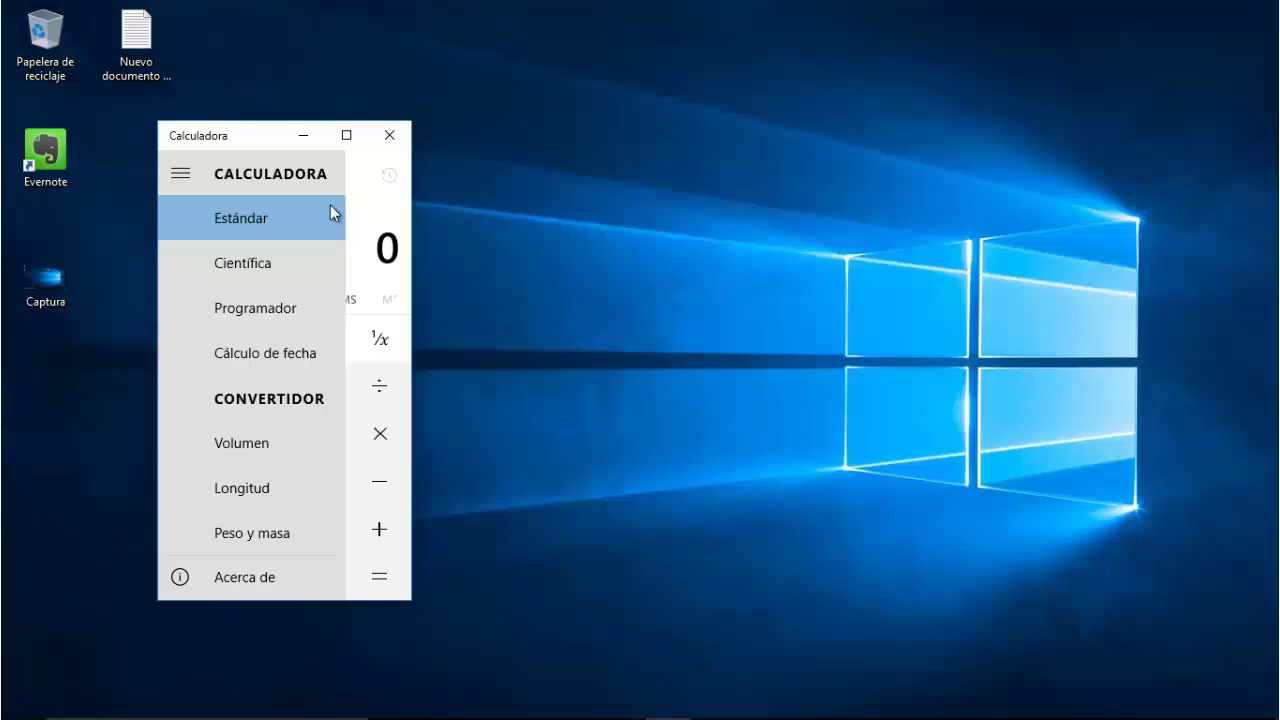
pyautogui.click(362, 141)
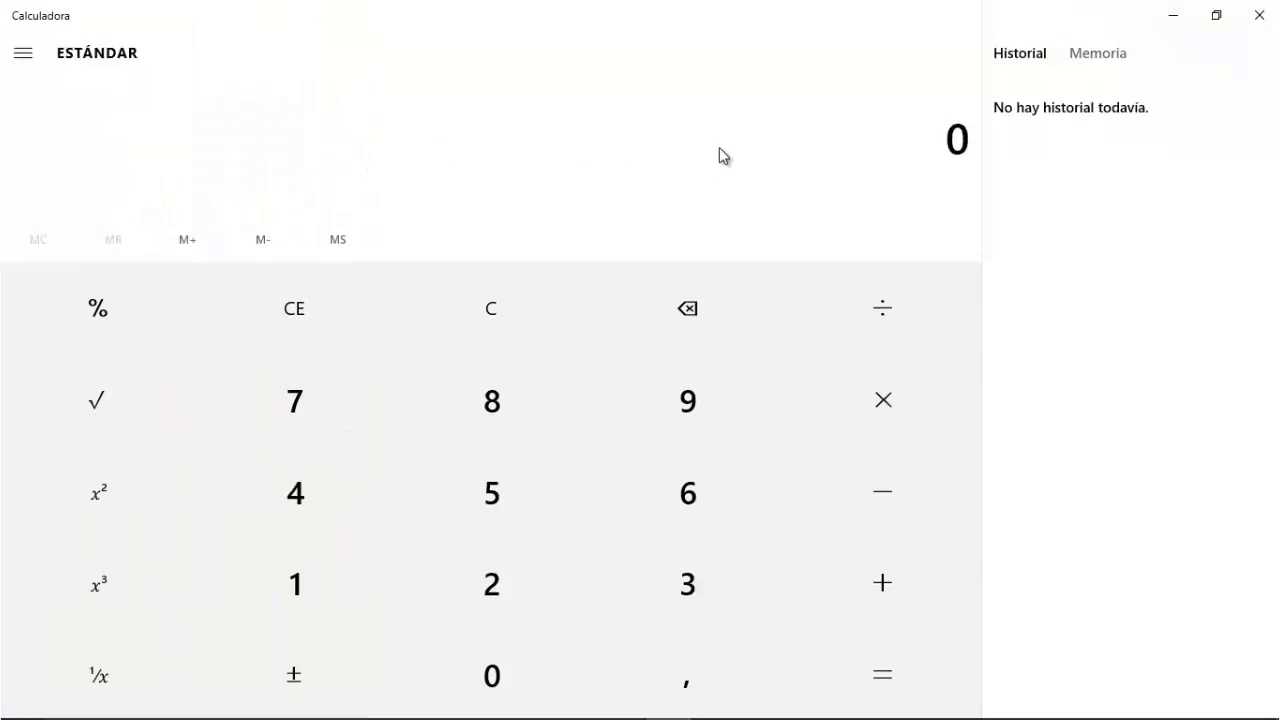
pyautogui.click(1216, 15)
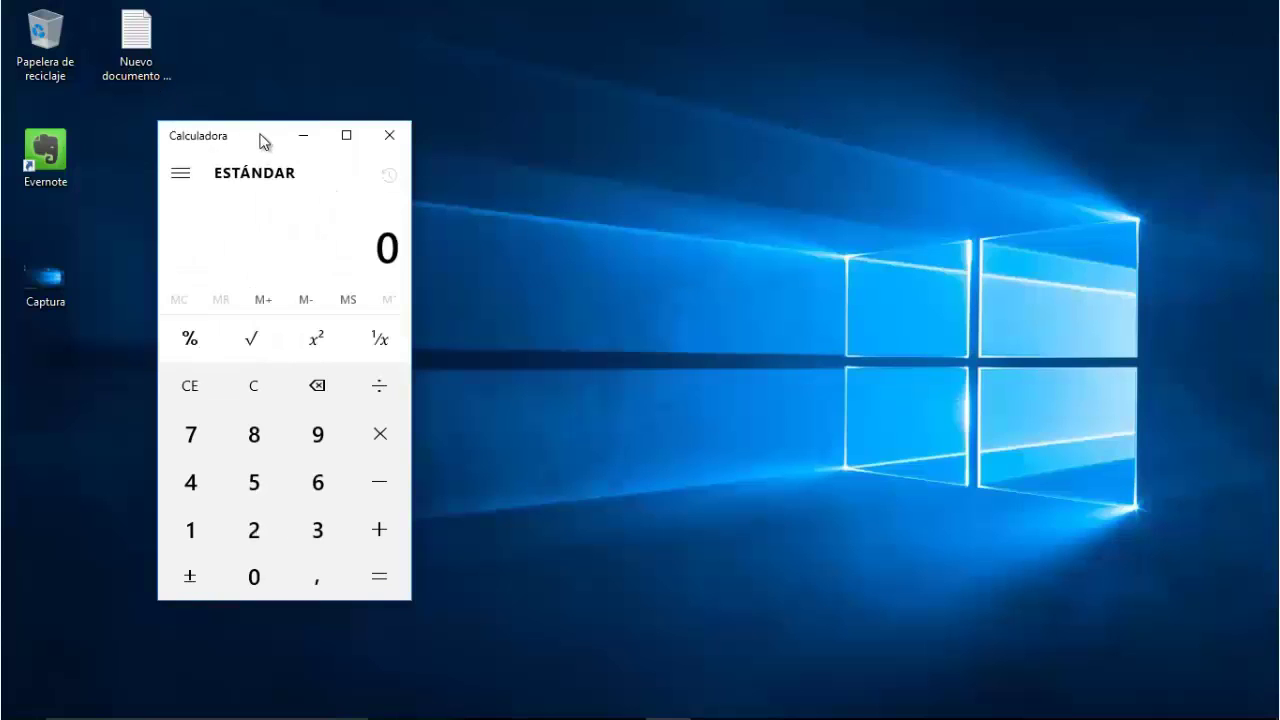
pyautogui.moveTo(262, 141); pyautogui.dragTo(70, 8)
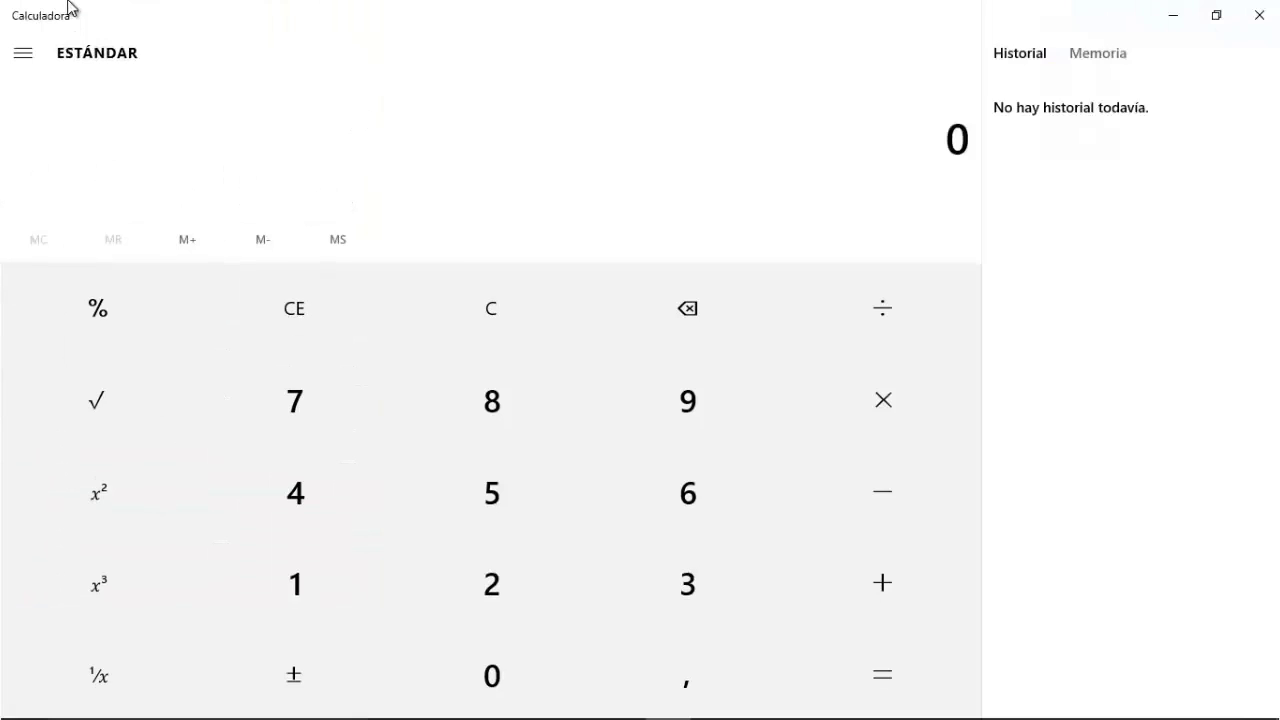
pyautogui.click(1217, 16)
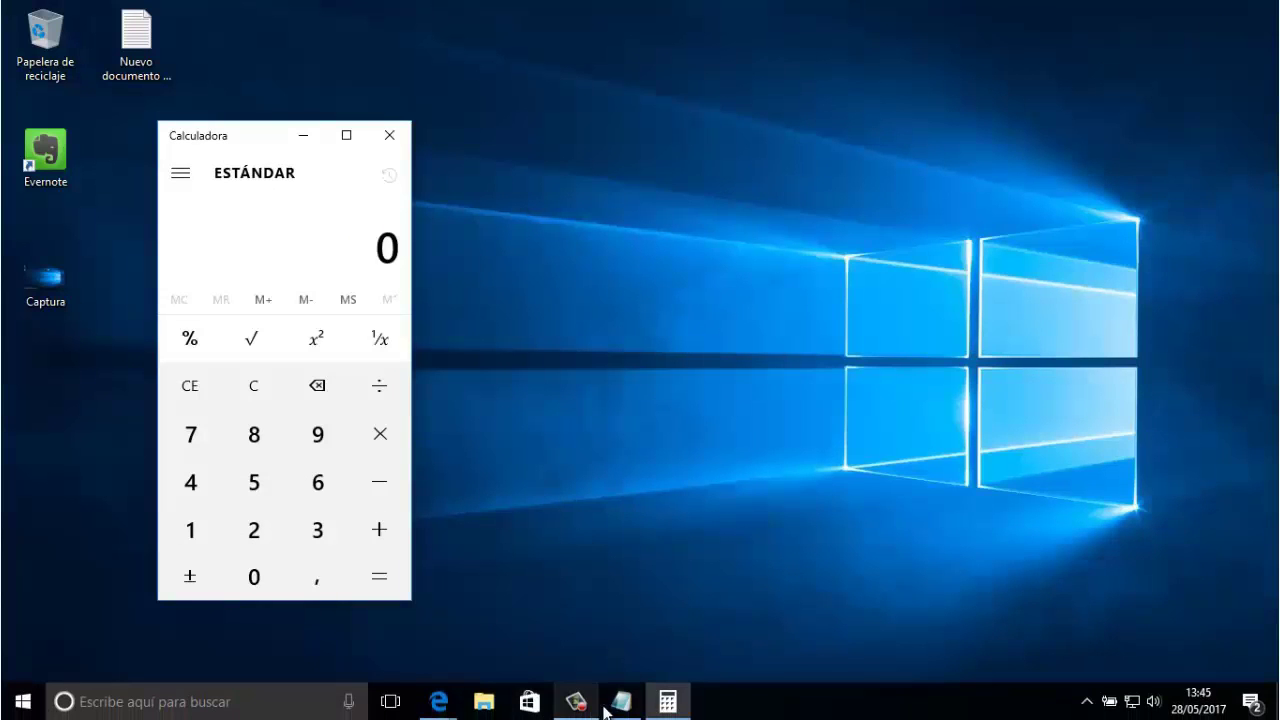
# - Maximize the Bloc de notas window and snap the Calculadora window into the upper-left quarter of the screen
pyautogui.click(620, 701)
pyautogui.moveTo(1011, 63); pyautogui.dragTo(1191, 9)
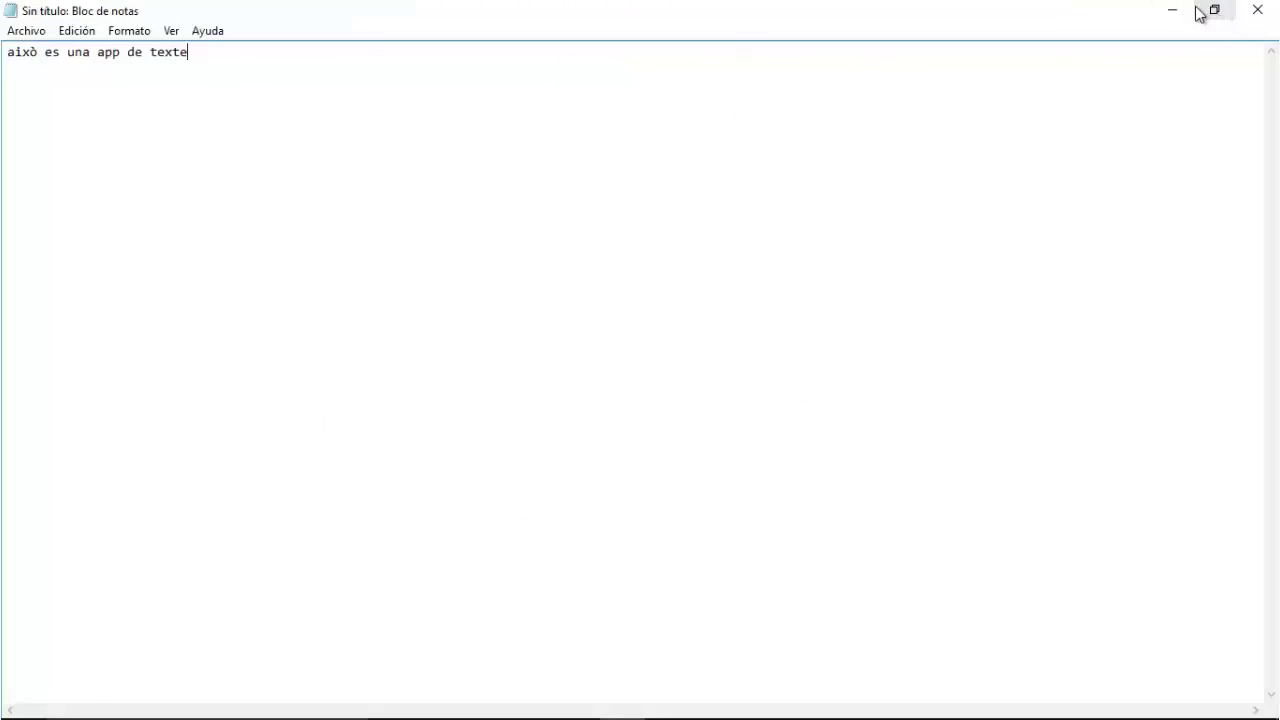
pyautogui.moveTo(703, 713)
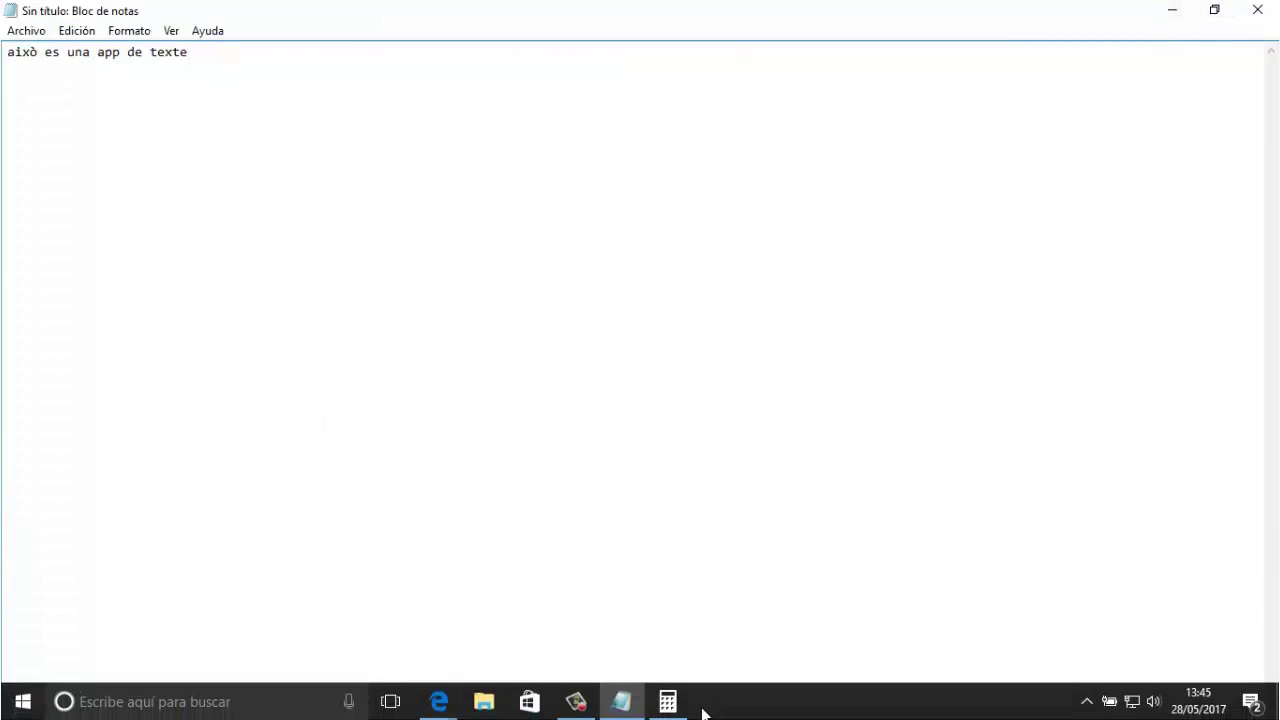
pyautogui.click(667, 701)
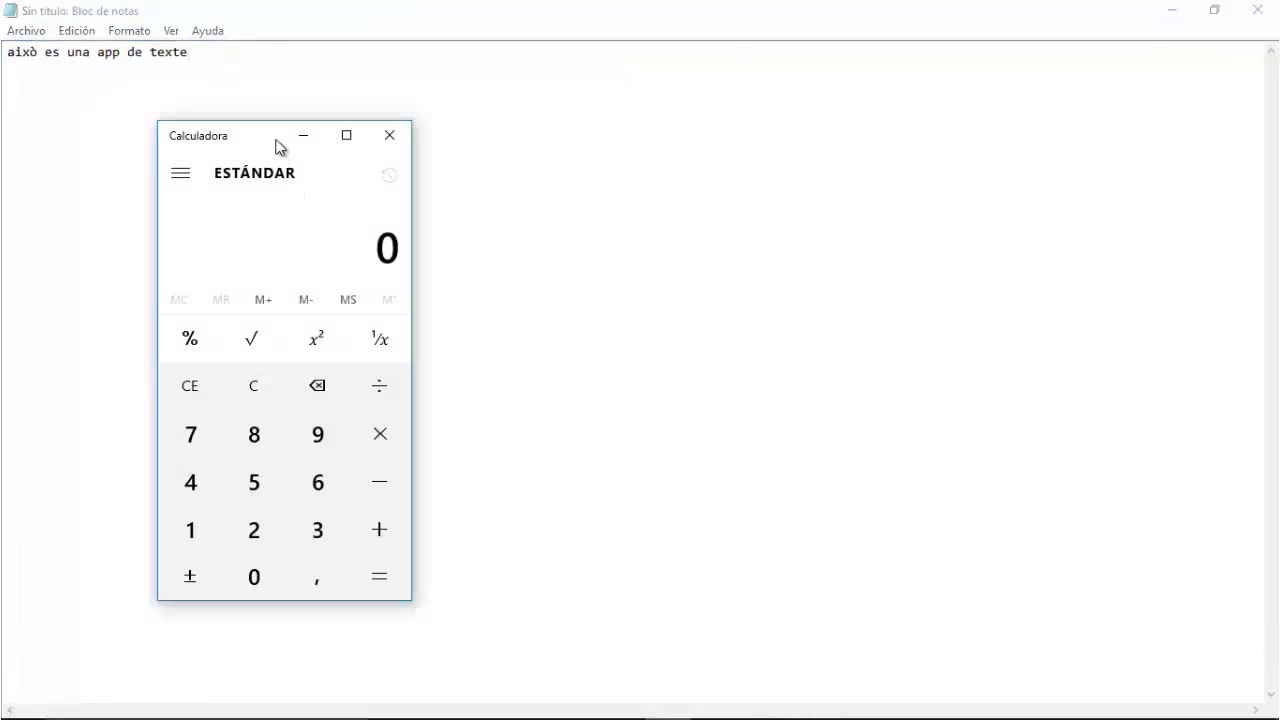
pyautogui.moveTo(280, 147); pyautogui.dragTo(5, 8)
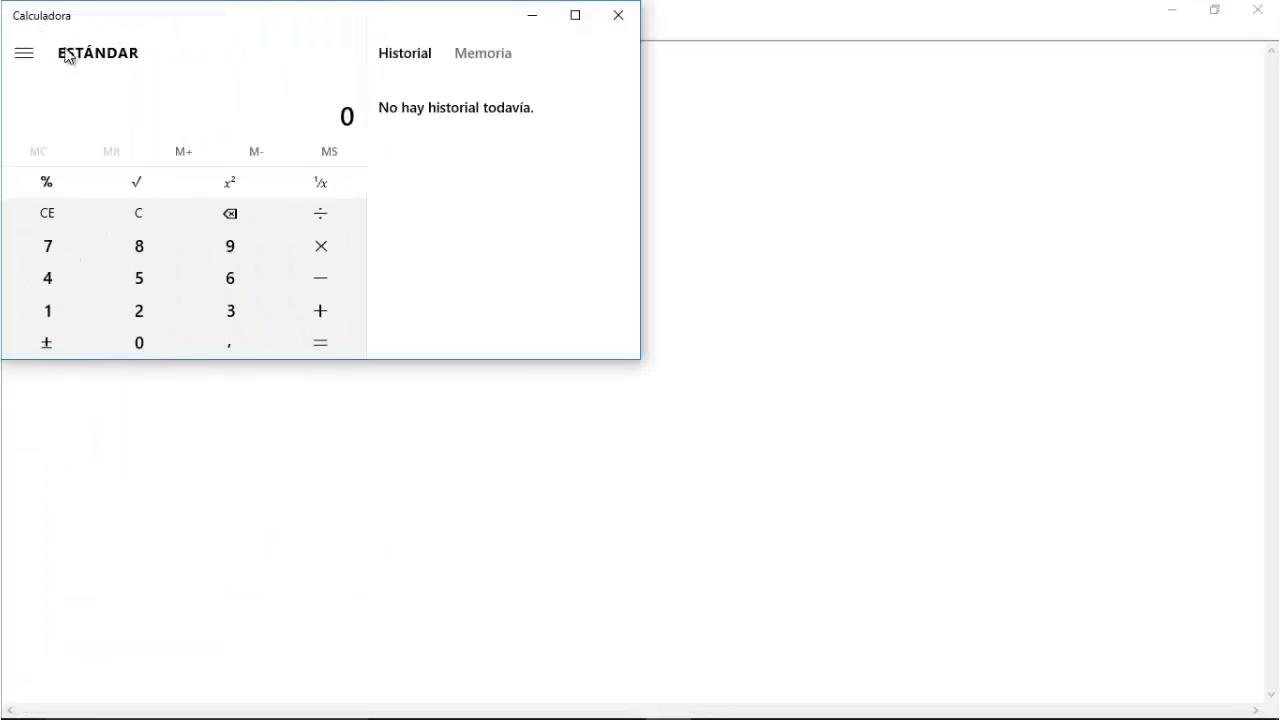
# - Snap the Bloc de notas window into the upper-right quarter of the screen and extend its lower edge slightly downward
pyautogui.click(1213, 14)
pyautogui.moveTo(831, 52); pyautogui.dragTo(1279, 40)
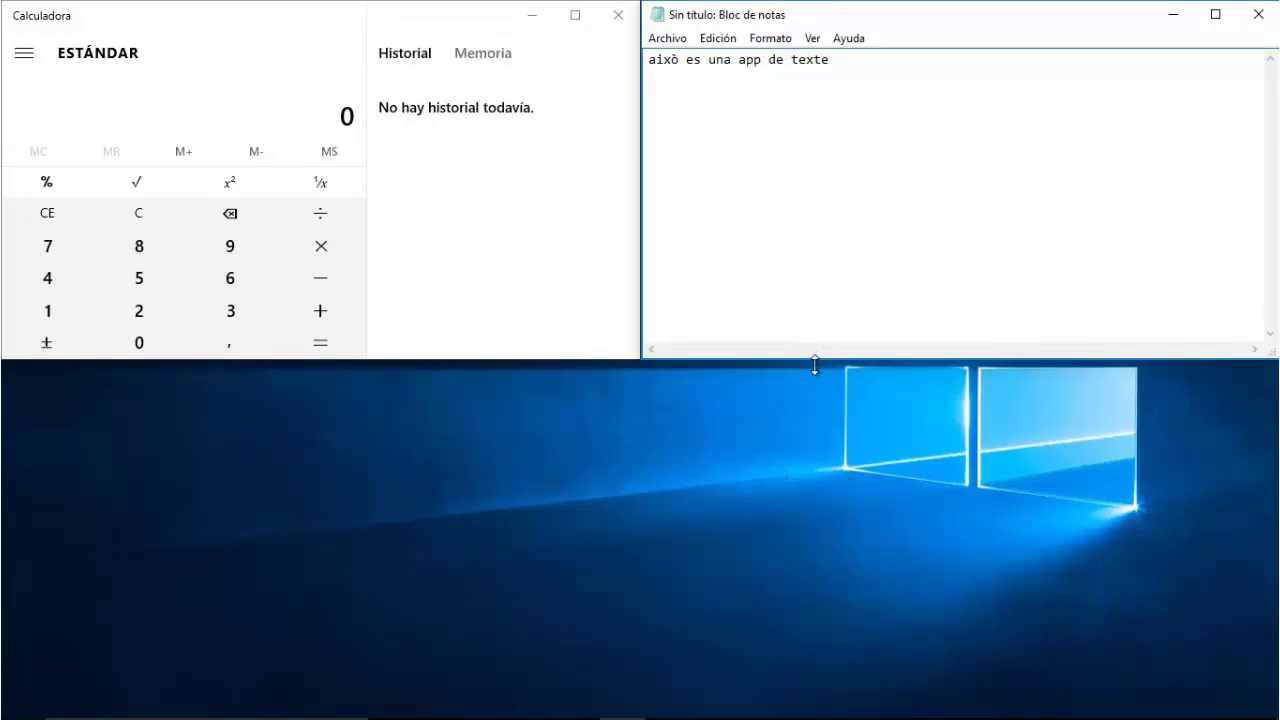
pyautogui.moveTo(815, 366); pyautogui.dragTo(842, 418)
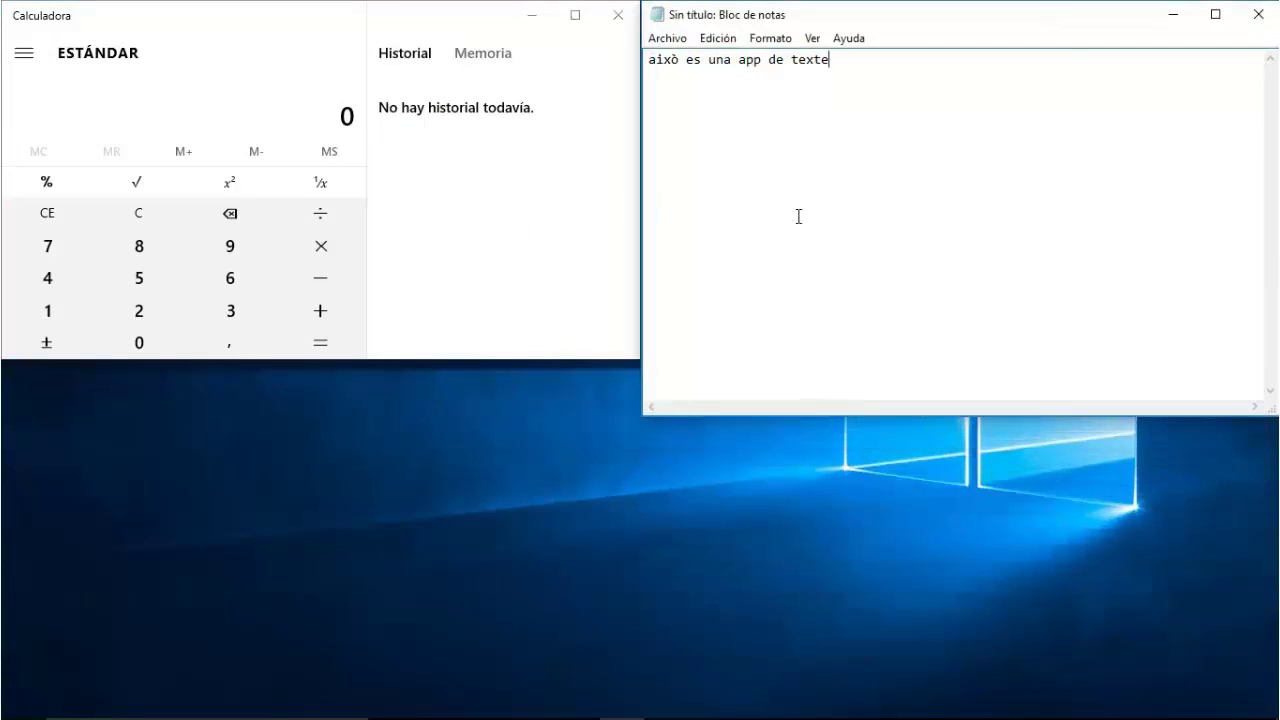
# - Bring up the Microsoft Edge Inicio window, restore it from full screen and snap it to the left half of the screen
pyautogui.moveTo(751, 716)
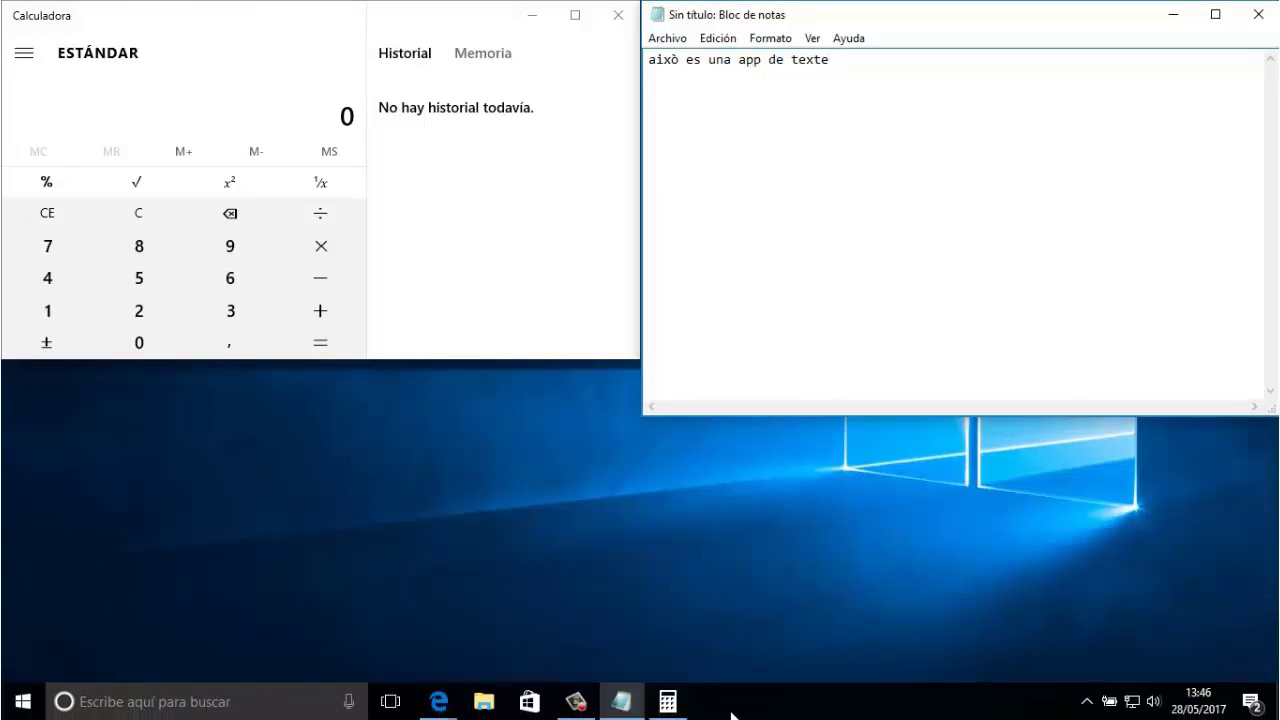
pyautogui.click(438, 700)
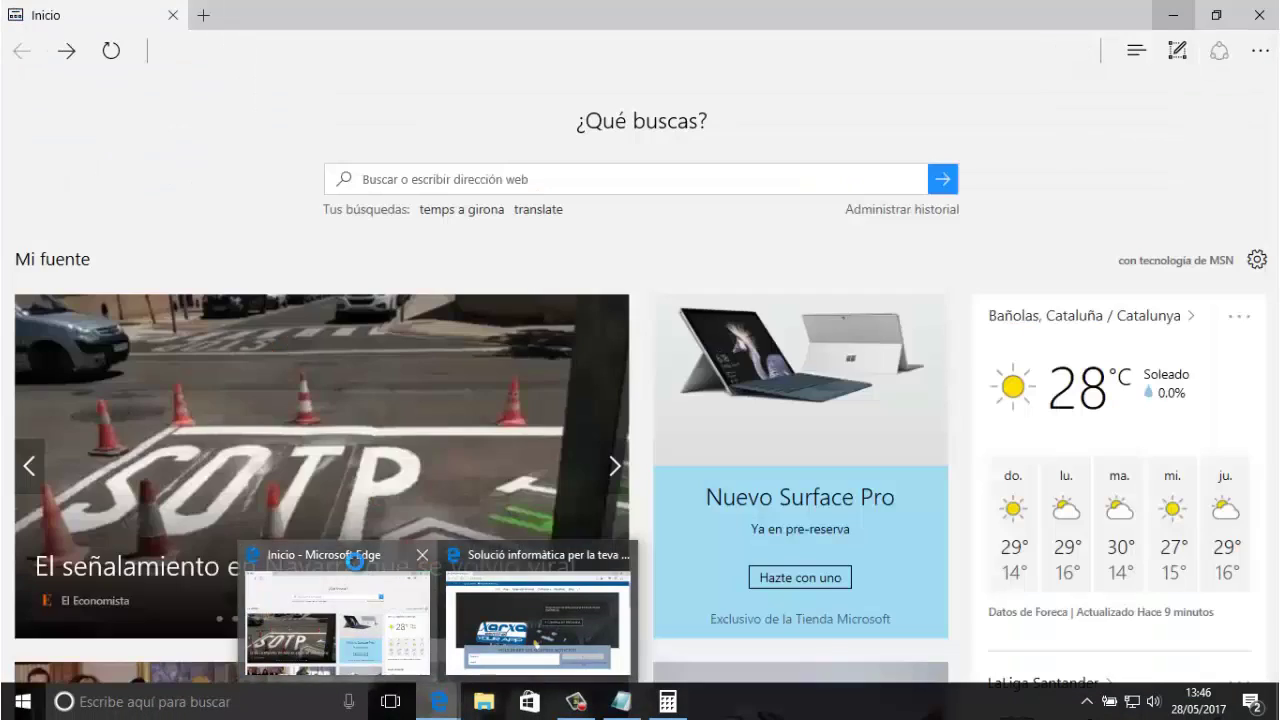
pyautogui.click(335, 615)
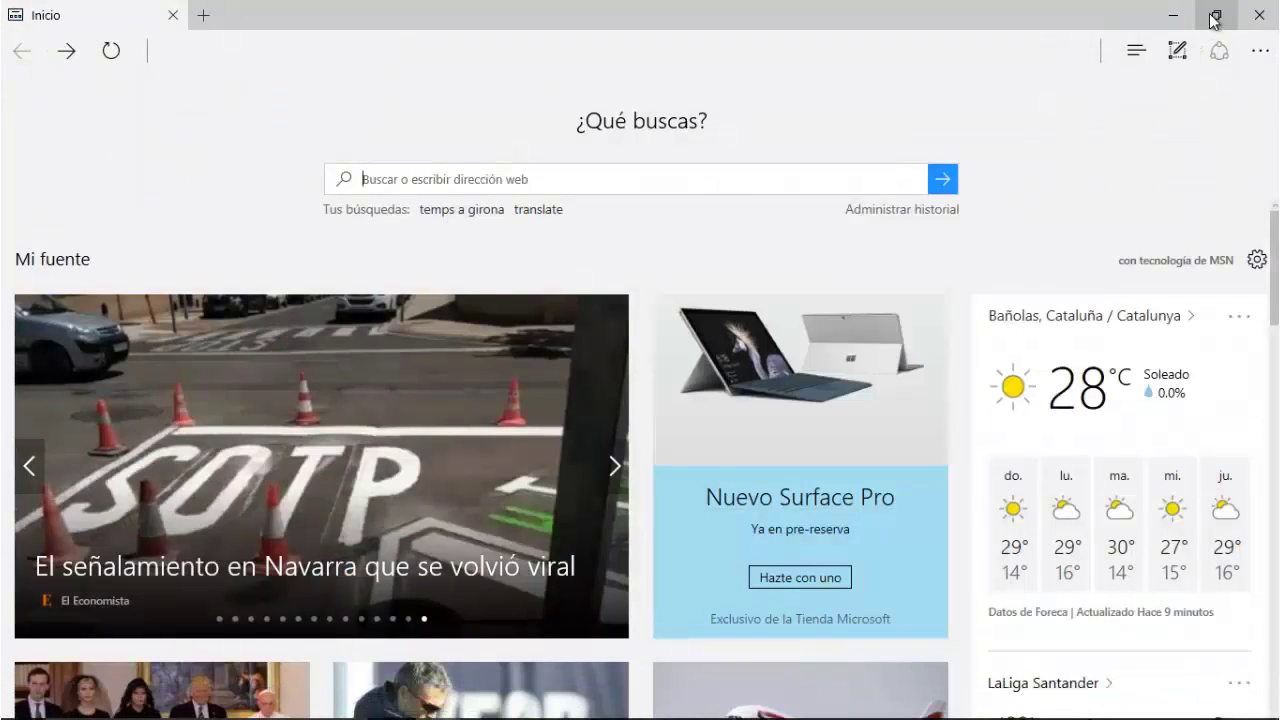
pyautogui.click(1216, 15)
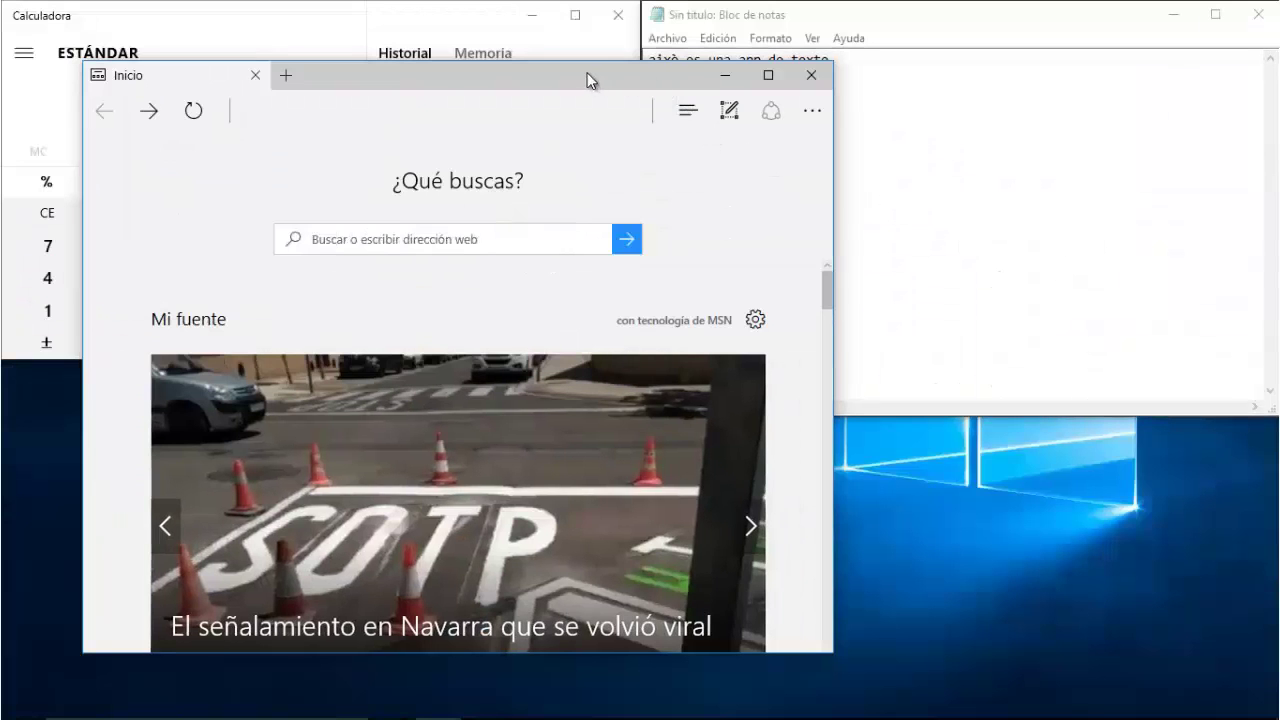
pyautogui.moveTo(589, 77); pyautogui.dragTo(2, 580)
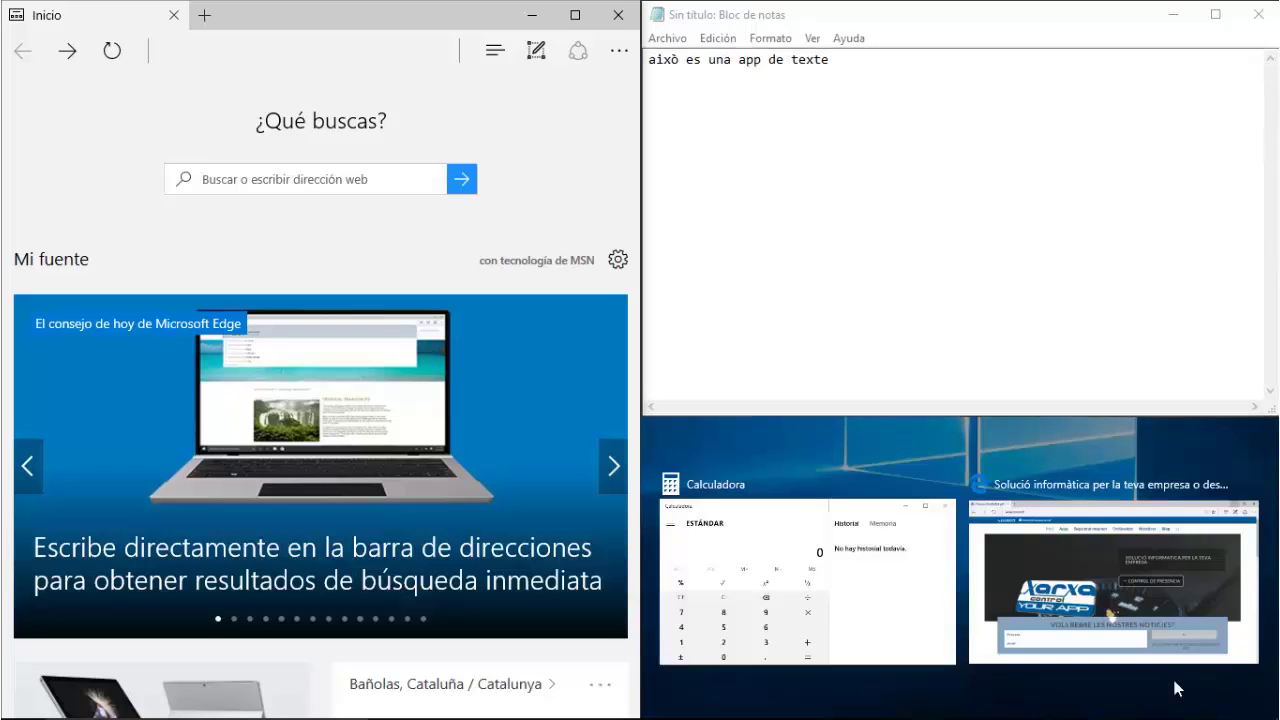
# - Expand the quick actions in the Centro de actividades, clear all its notifications and close it
pyautogui.moveTo(1270, 712)
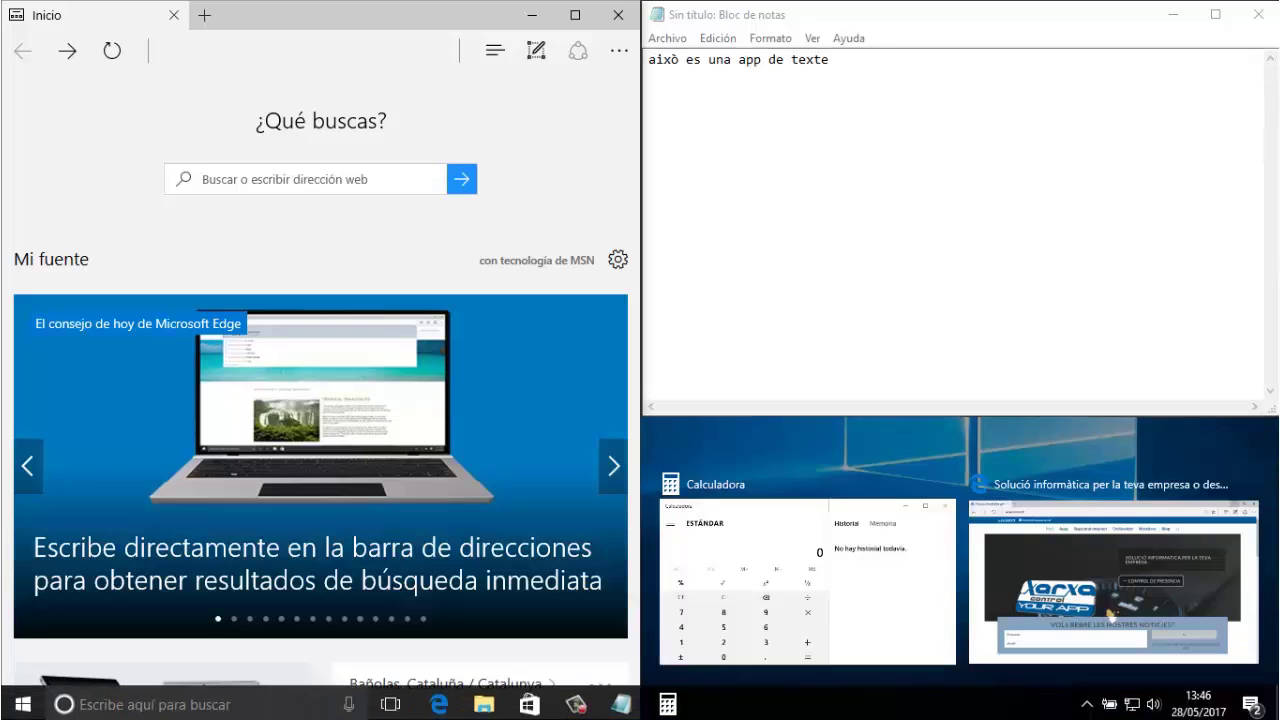
pyautogui.click(1251, 703)
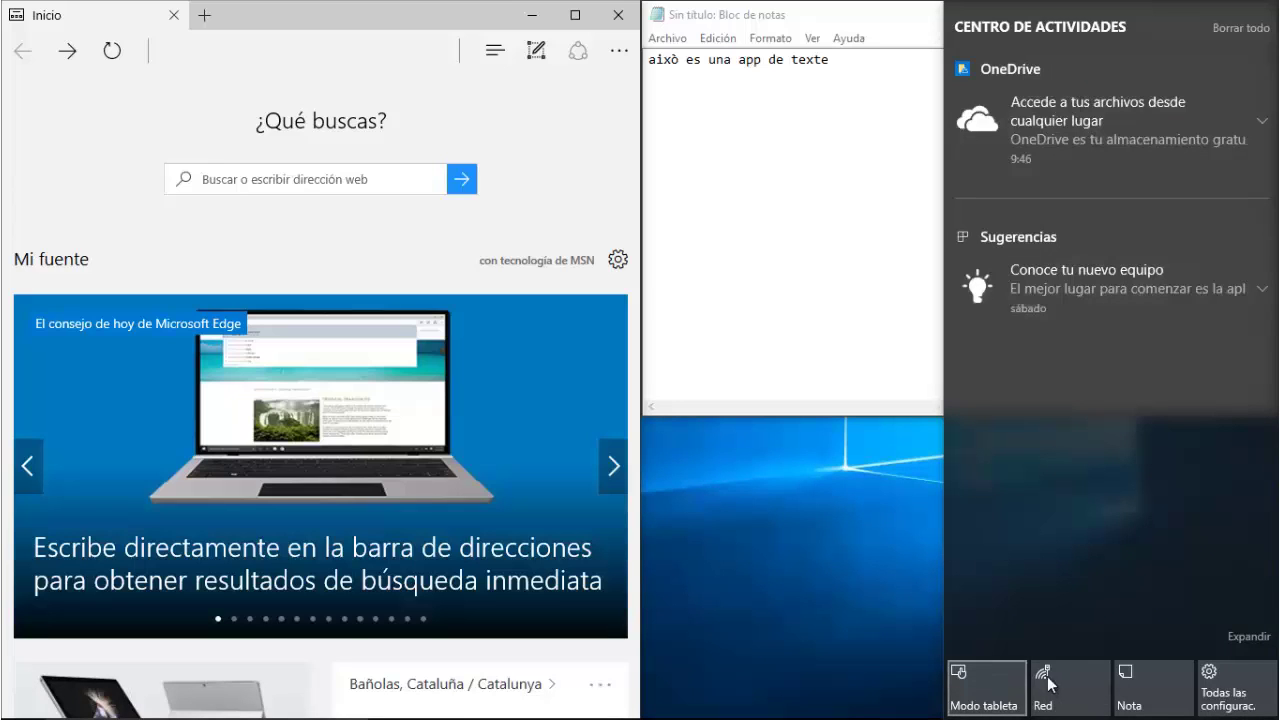
pyautogui.click(1258, 637)
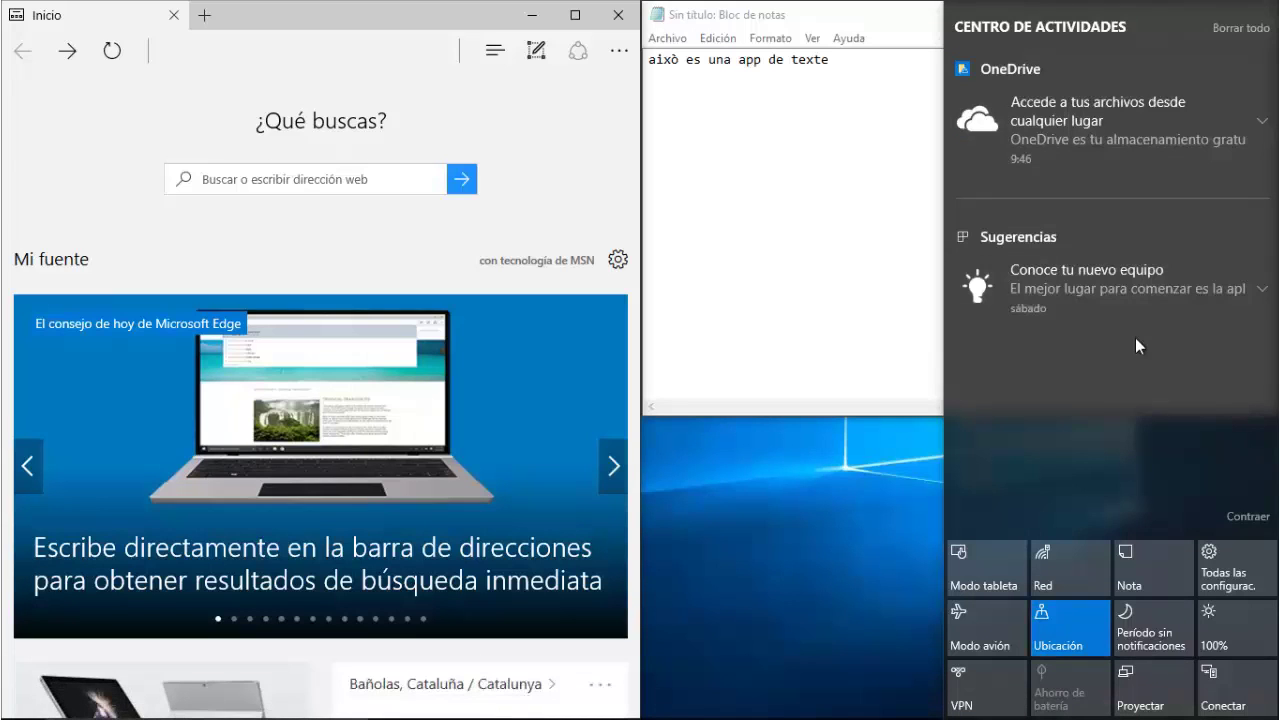
pyautogui.click(1246, 30)
pyautogui.click(905, 492)
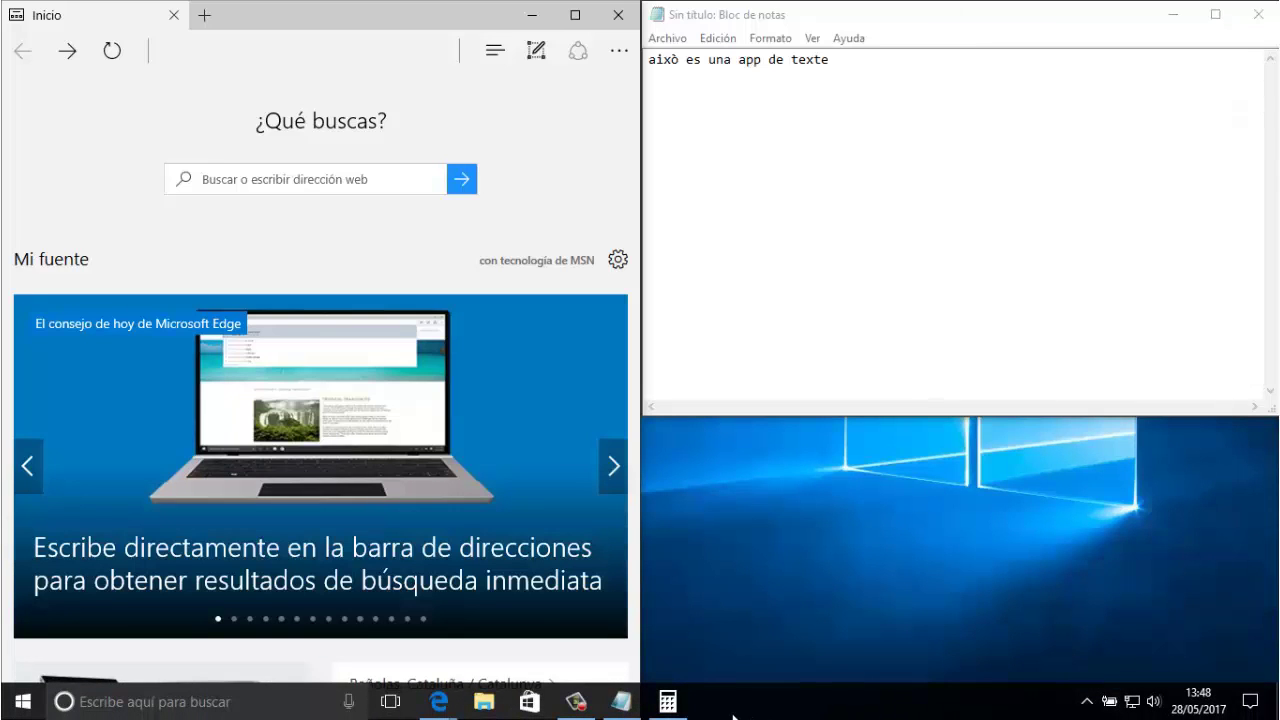
# - Search Windows for "recortar" and open the Recortes desktop application
pyautogui.click(223, 705)
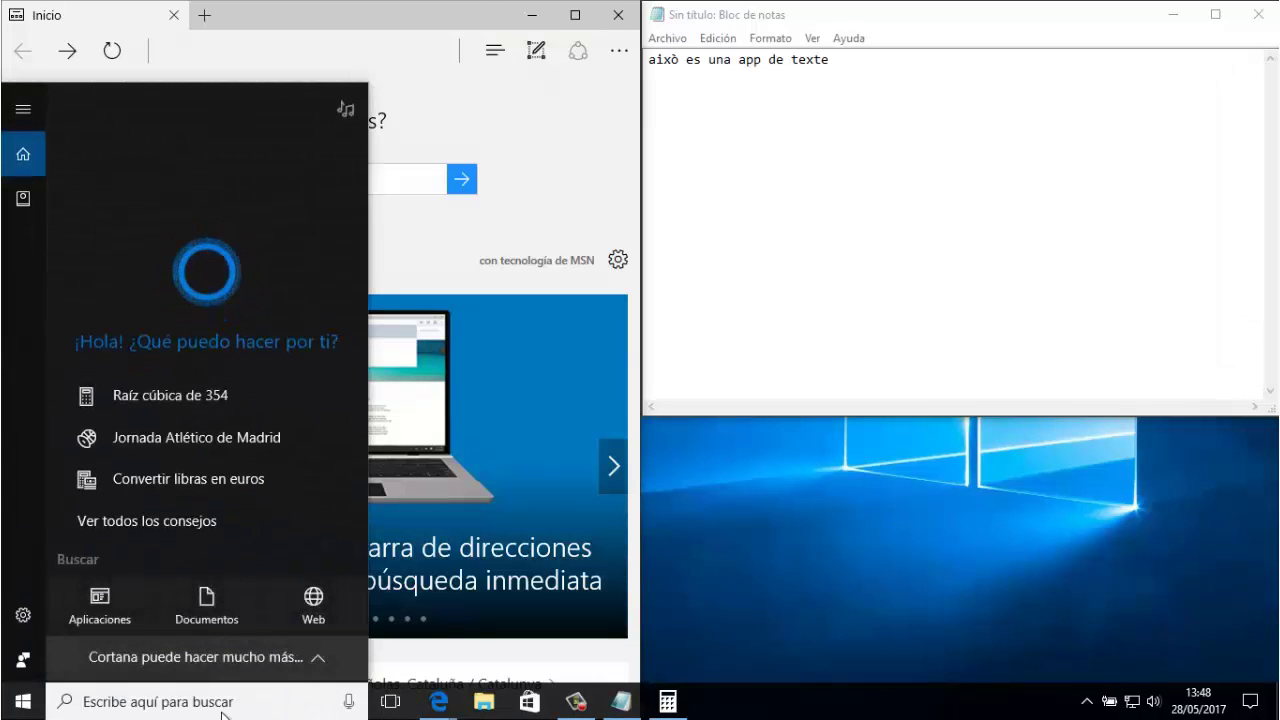
pyautogui.write('recorta')
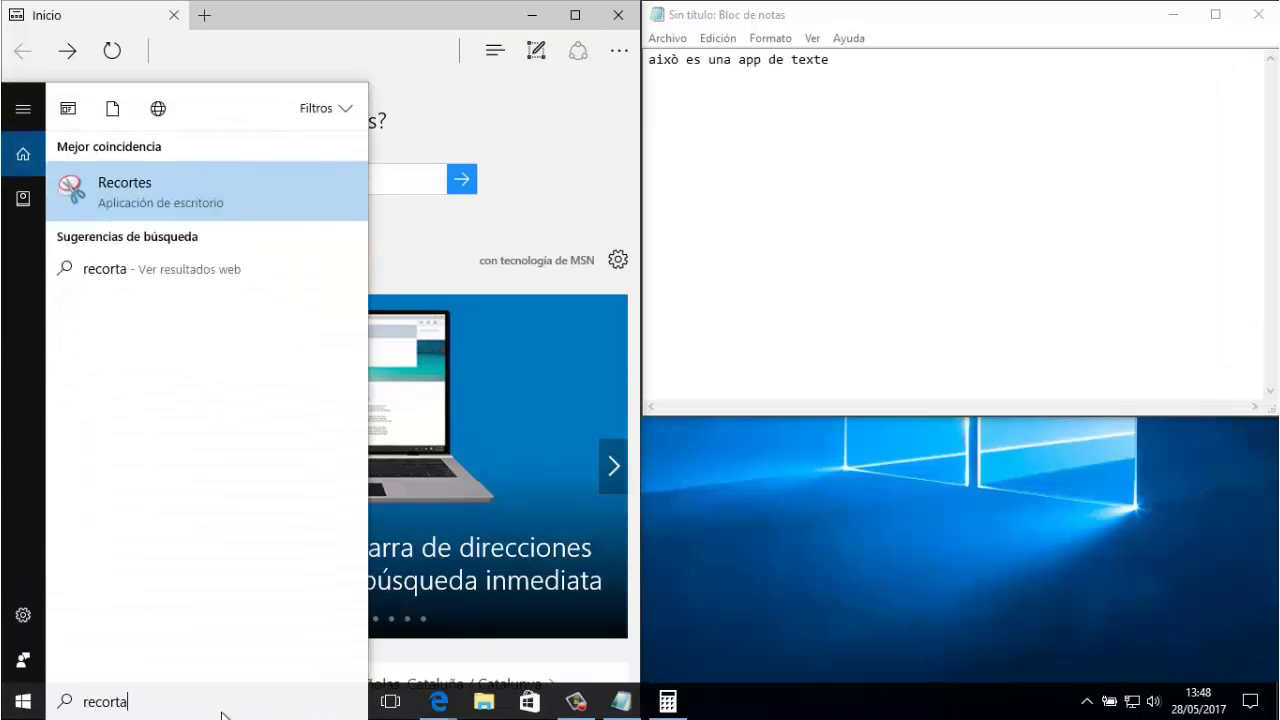
pyautogui.write('r')
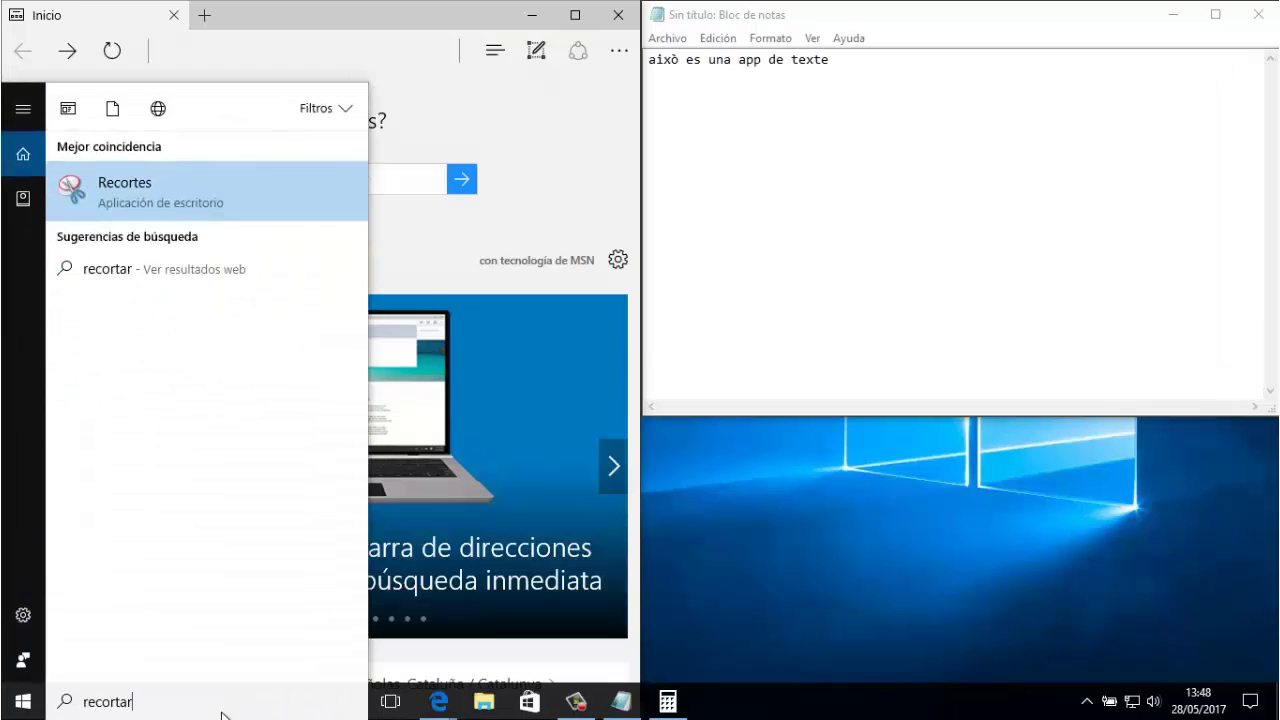
pyautogui.click(128, 194)
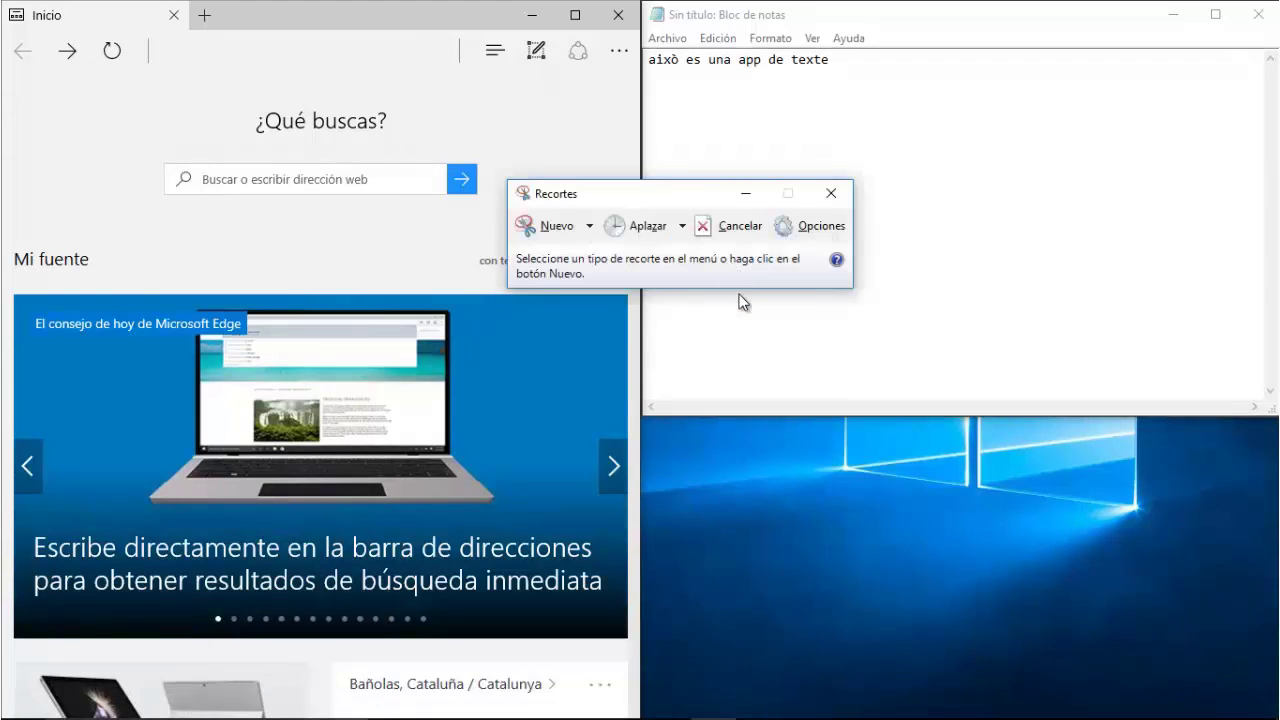
# - Capture a rounded free-form snip around the laptop picture on the Edge start page
pyautogui.click(590, 228)
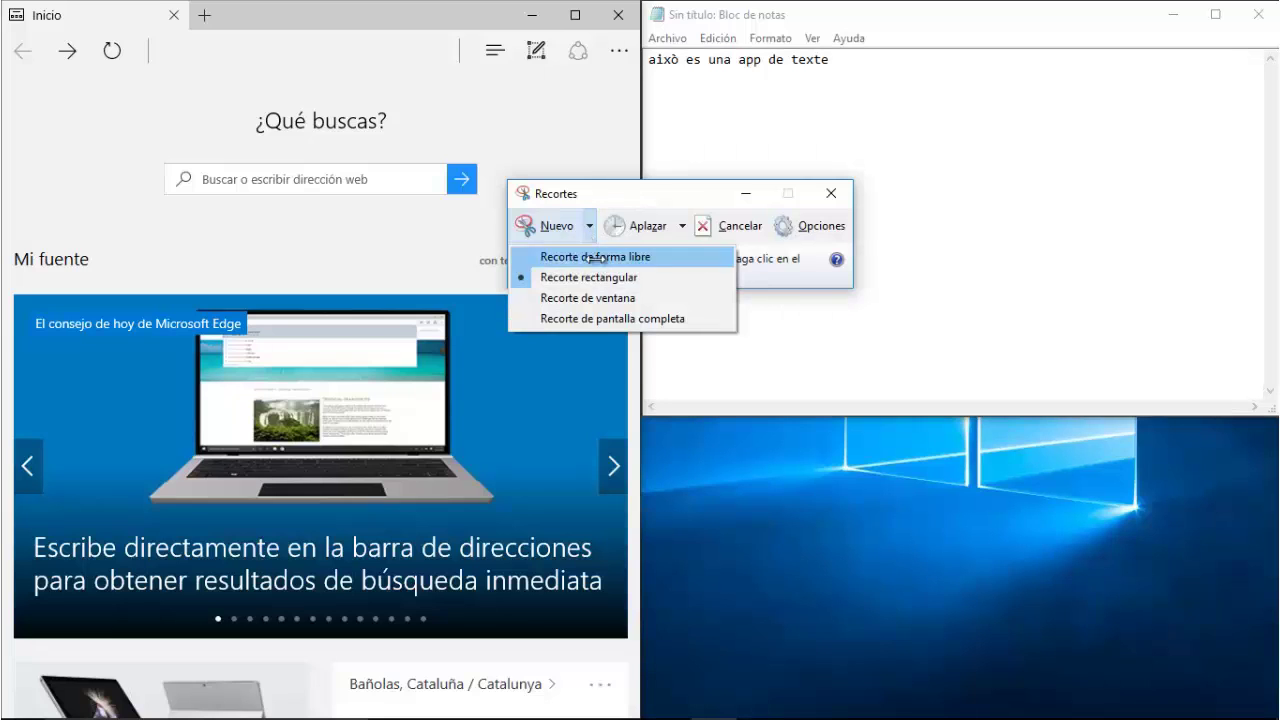
pyautogui.click(580, 257)
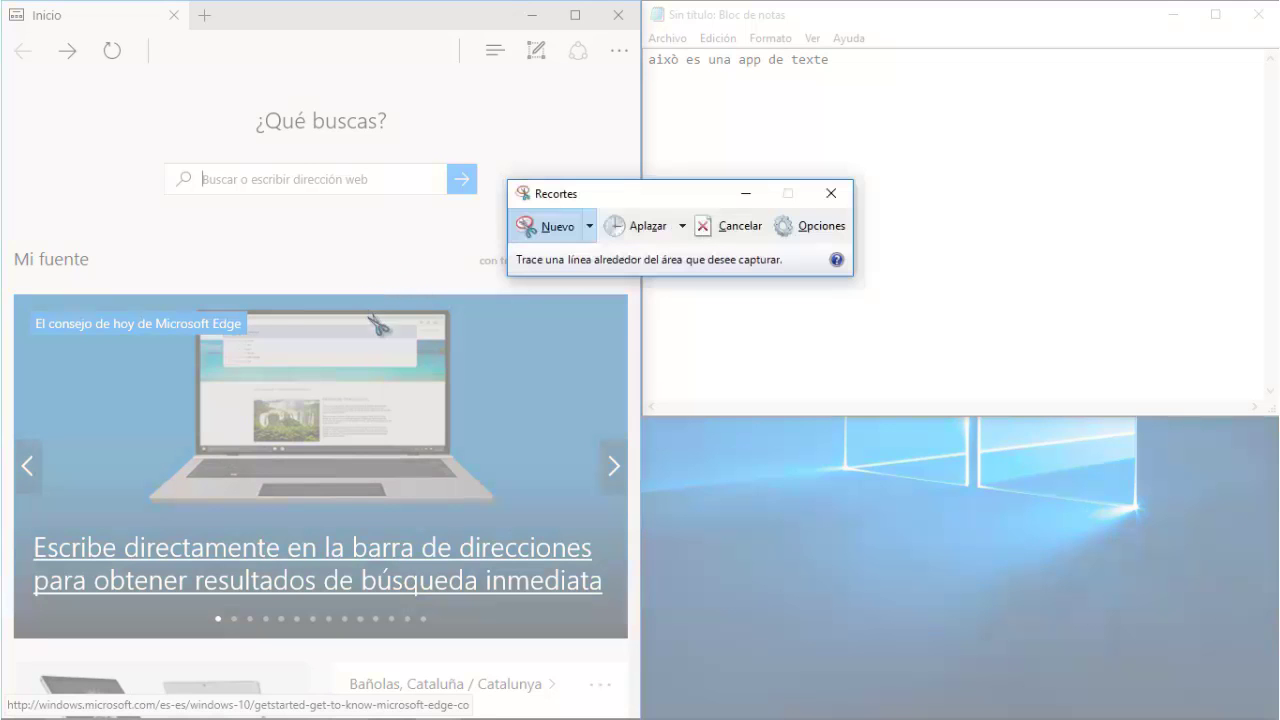
pyautogui.moveTo(305, 280)
pyautogui.mouseDown()
pyautogui.moveTo(246, 282)
pyautogui.moveTo(96, 460)
pyautogui.moveTo(200, 631)
pyautogui.moveTo(496, 546)
pyautogui.moveTo(423, 291)
pyautogui.moveTo(300, 291)
pyautogui.mouseUp()
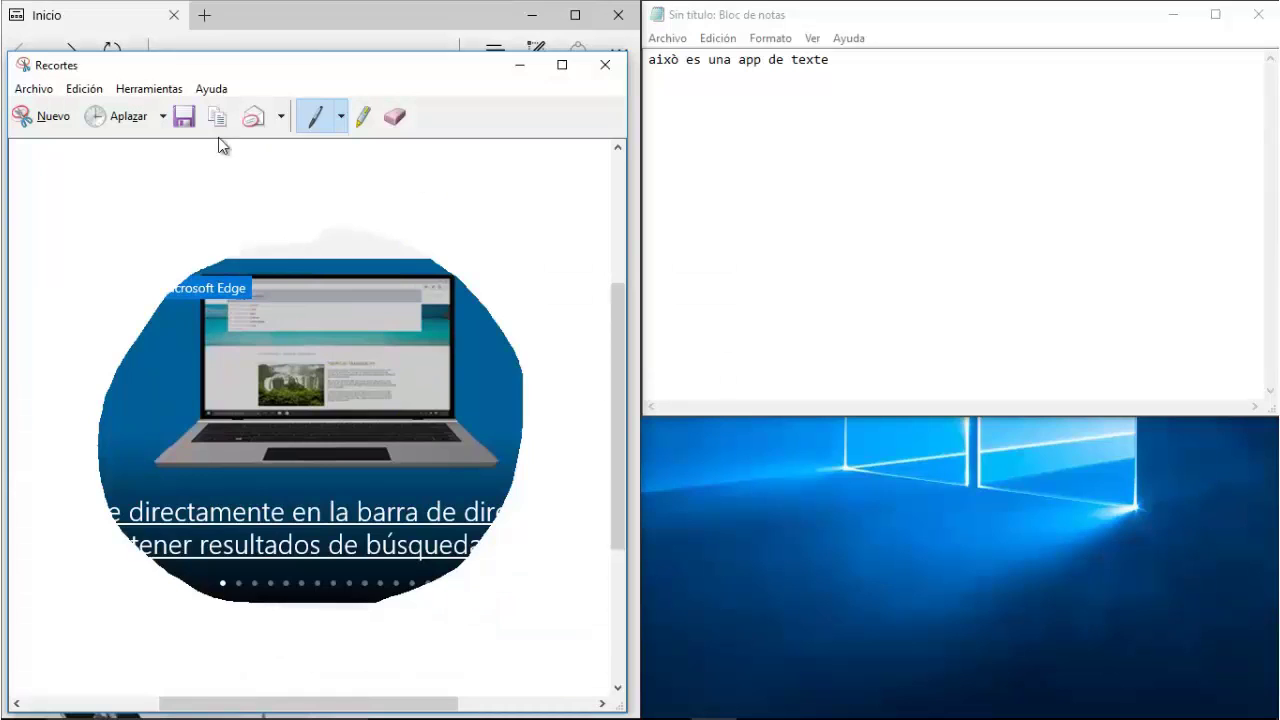
# - Highlight the first line of text below the laptop in the snip with the Marcador de resaltado tool
pyautogui.click(32, 89)
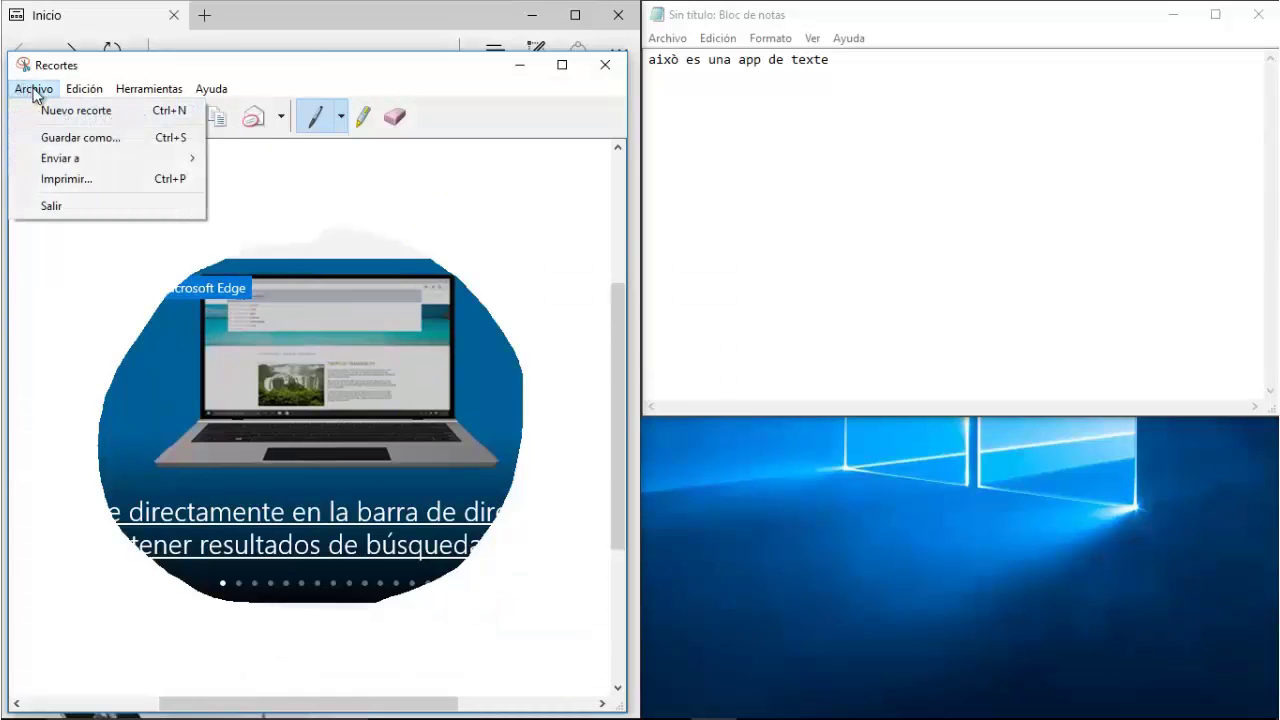
pyautogui.moveTo(147, 90)
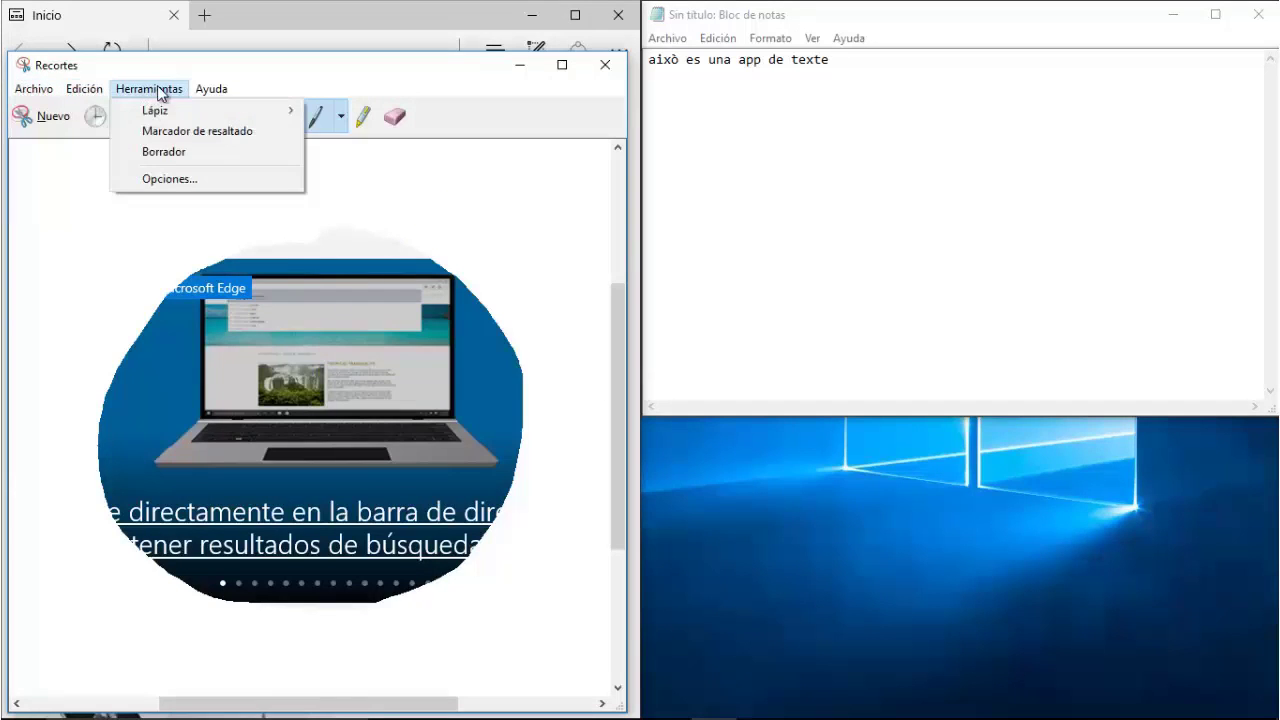
pyautogui.click(182, 131)
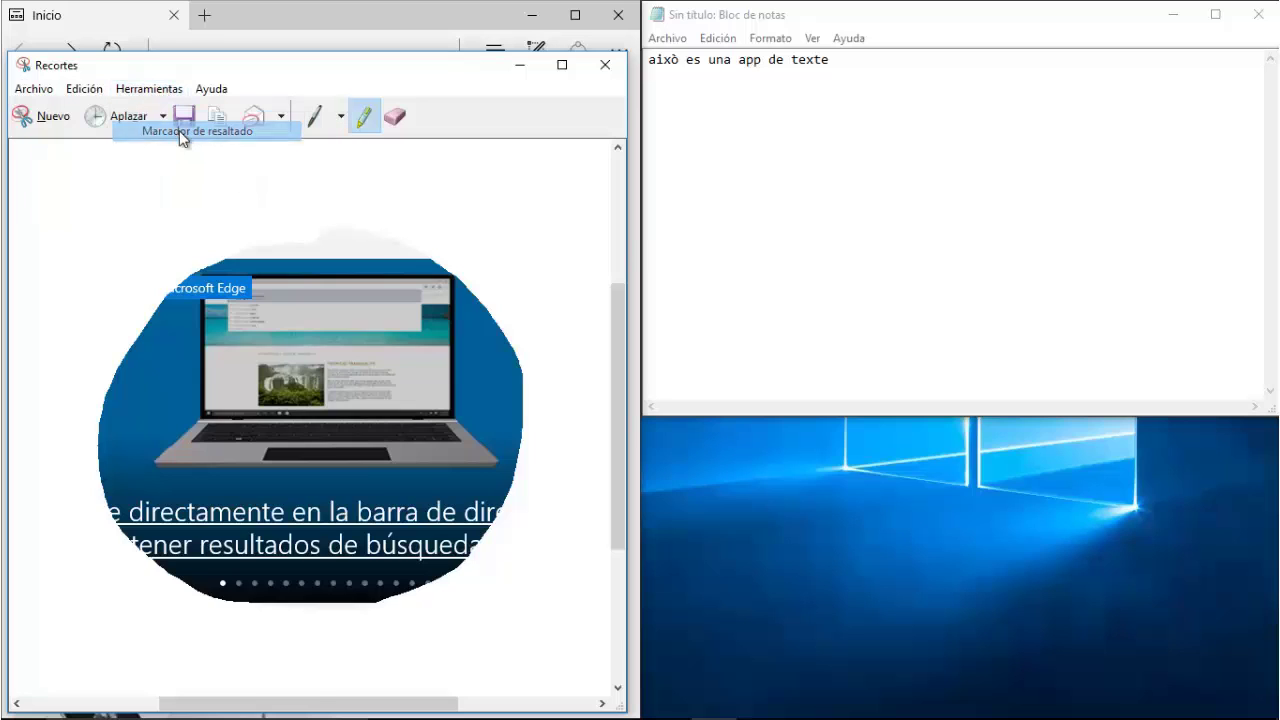
pyautogui.moveTo(175, 512); pyautogui.dragTo(420, 514)
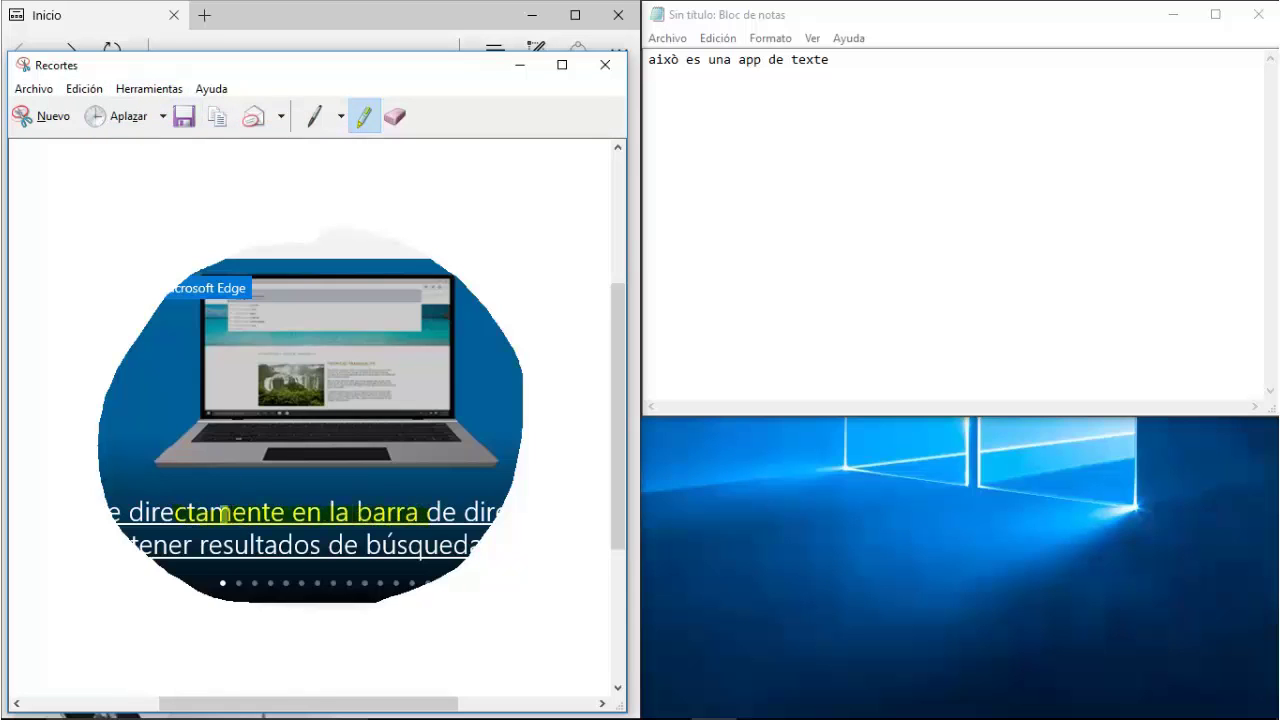
# - Circle the laptop's touchpad in the snip with the Lápiz rojo pen
pyautogui.click(340, 120)
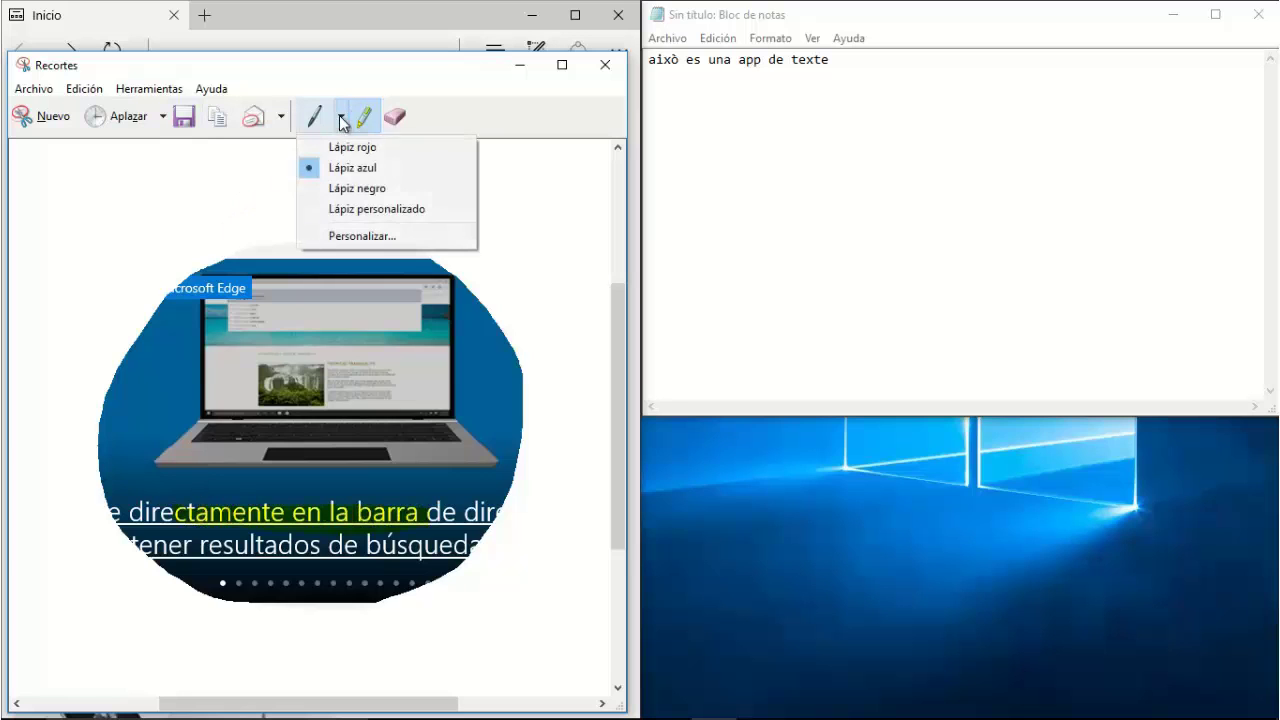
pyautogui.click(340, 147)
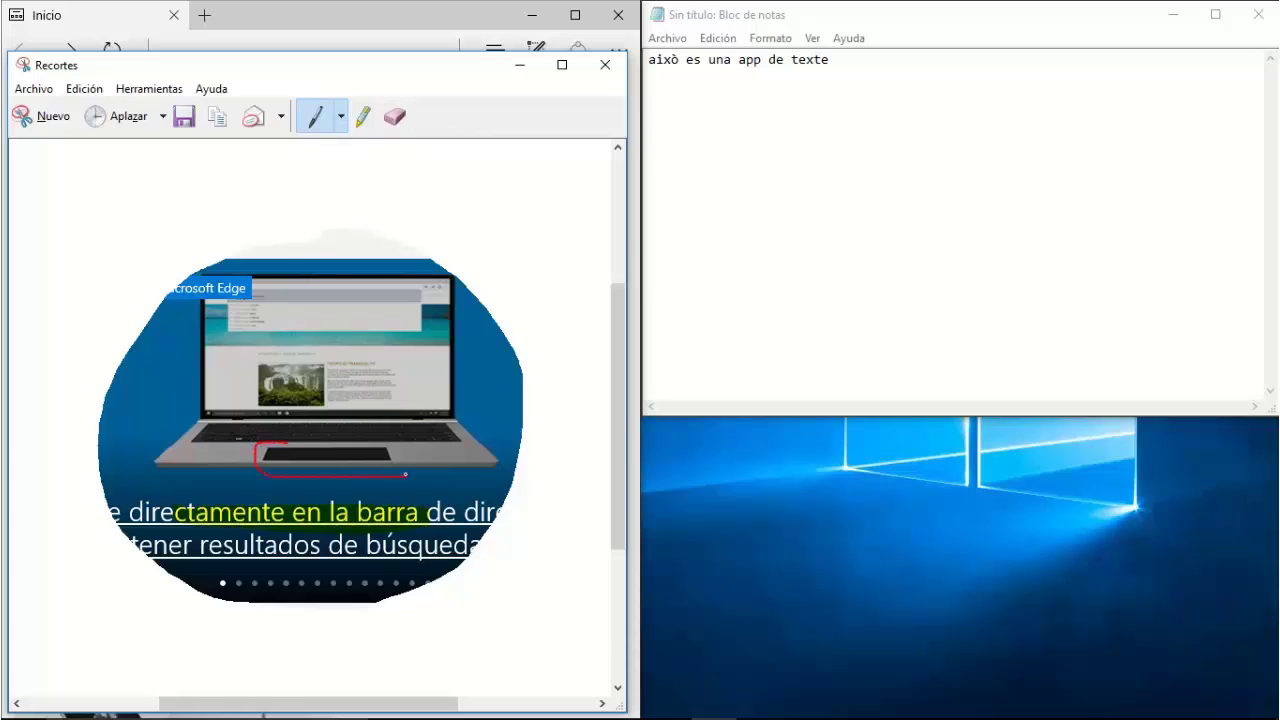
pyautogui.moveTo(405, 474); pyautogui.dragTo(318, 444)
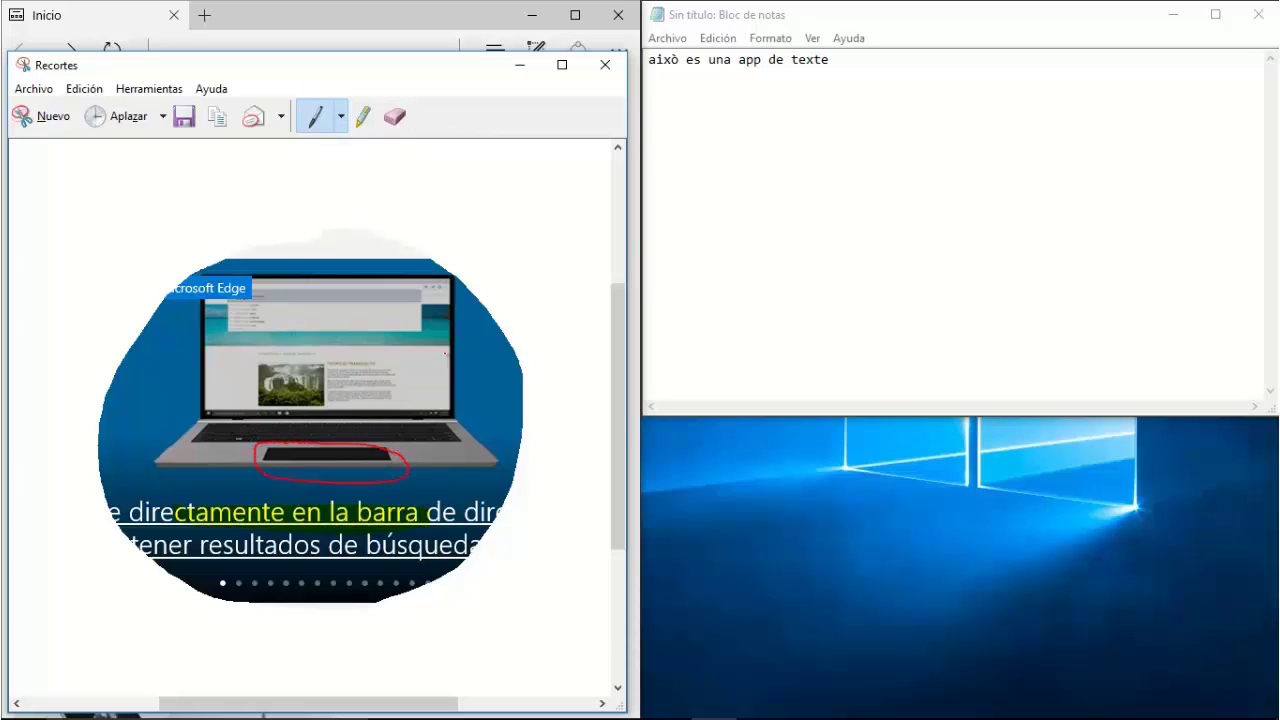